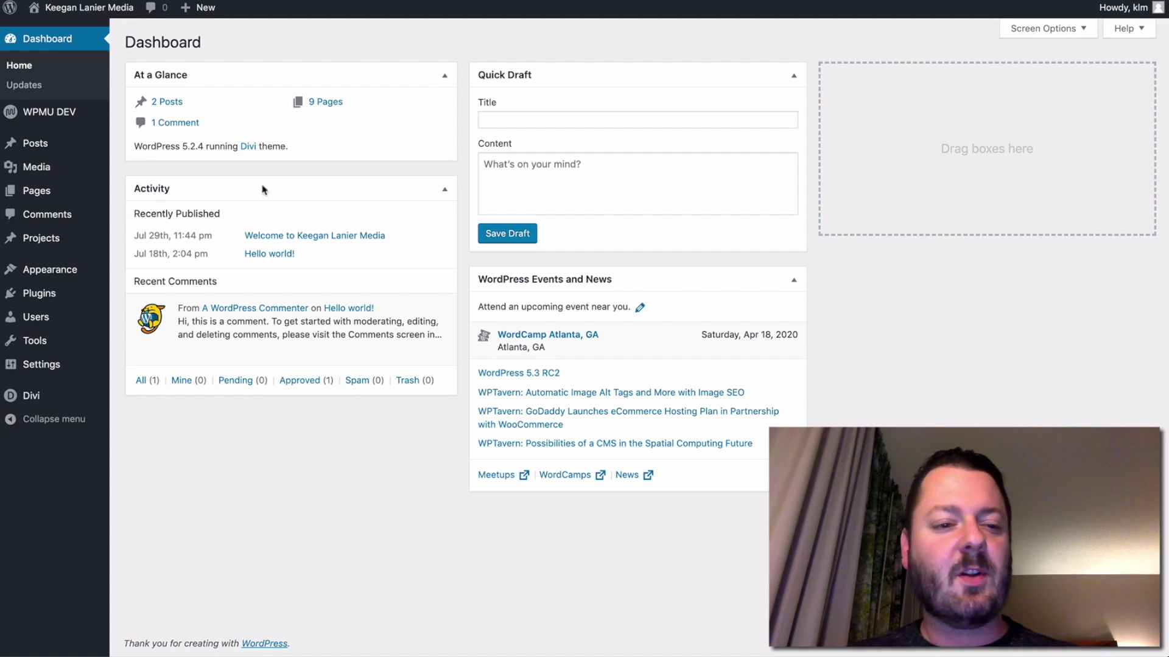
Look over the installed plugins list, then visit the site's front-end home page.
left_click(56, 295)
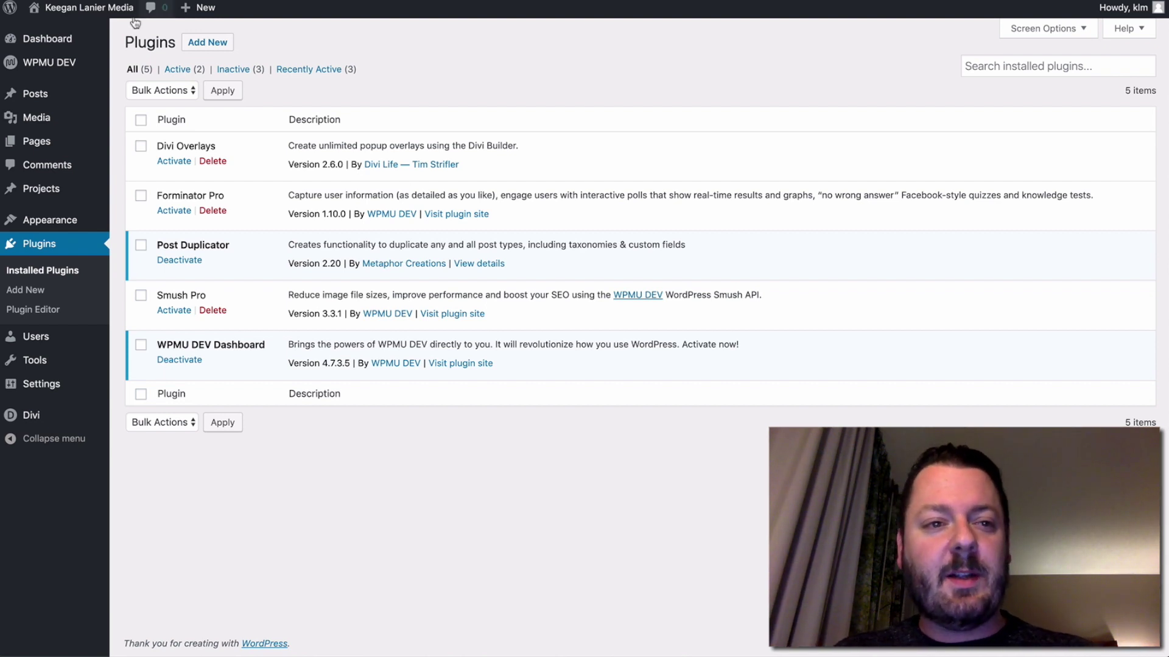
left_click(91, 16)
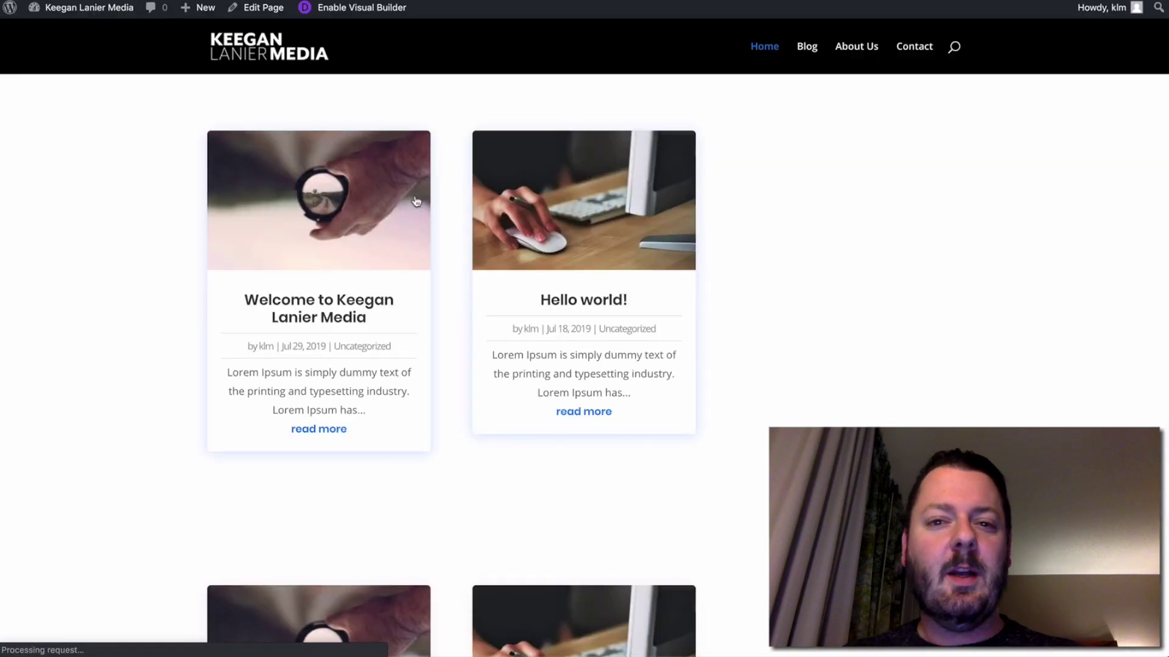
Check the home page's current footer, reload, then go from the Dashboard to Divi > Theme Builder.
scroll(864, 287, "down", 5)
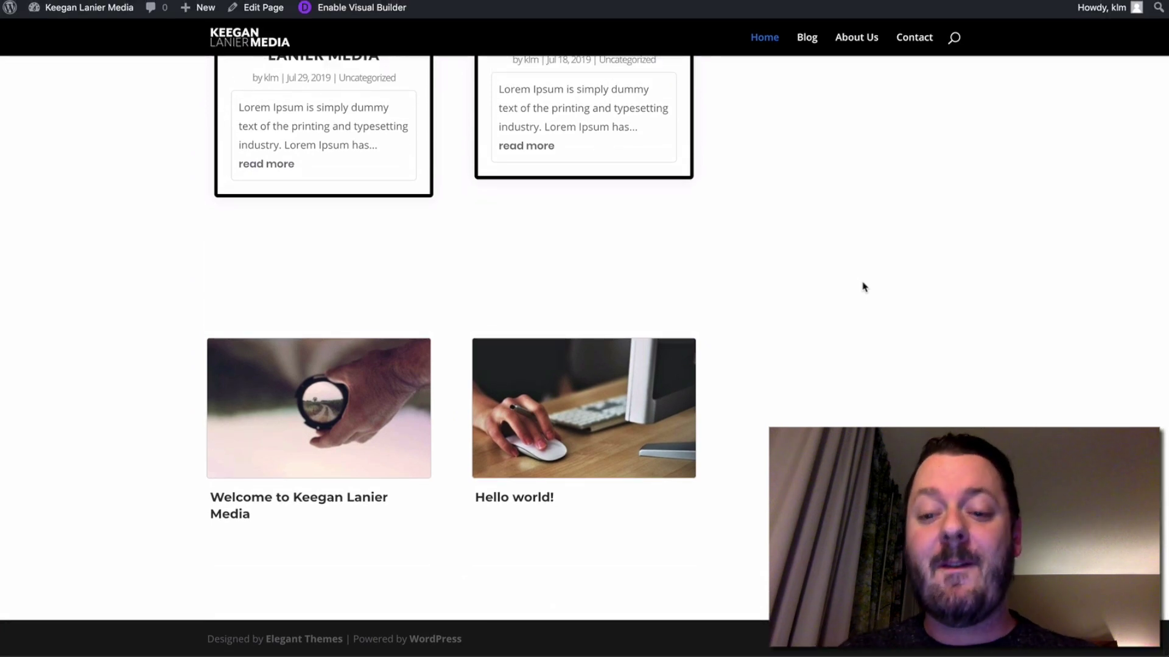
key("super+r")
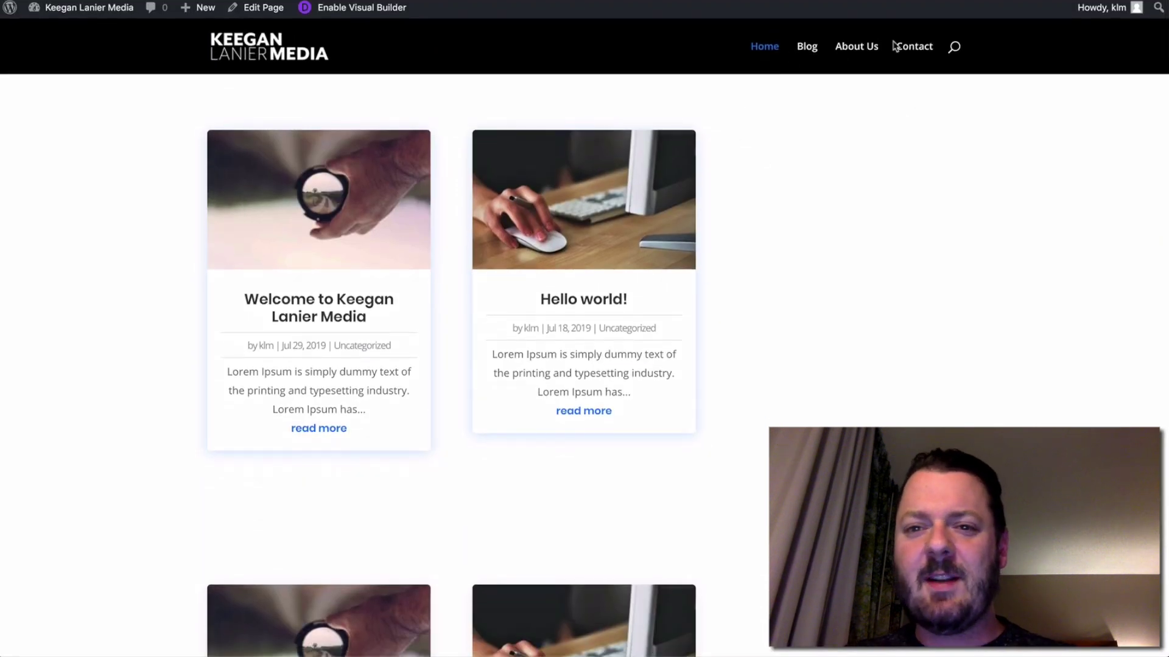
left_click(88, 18)
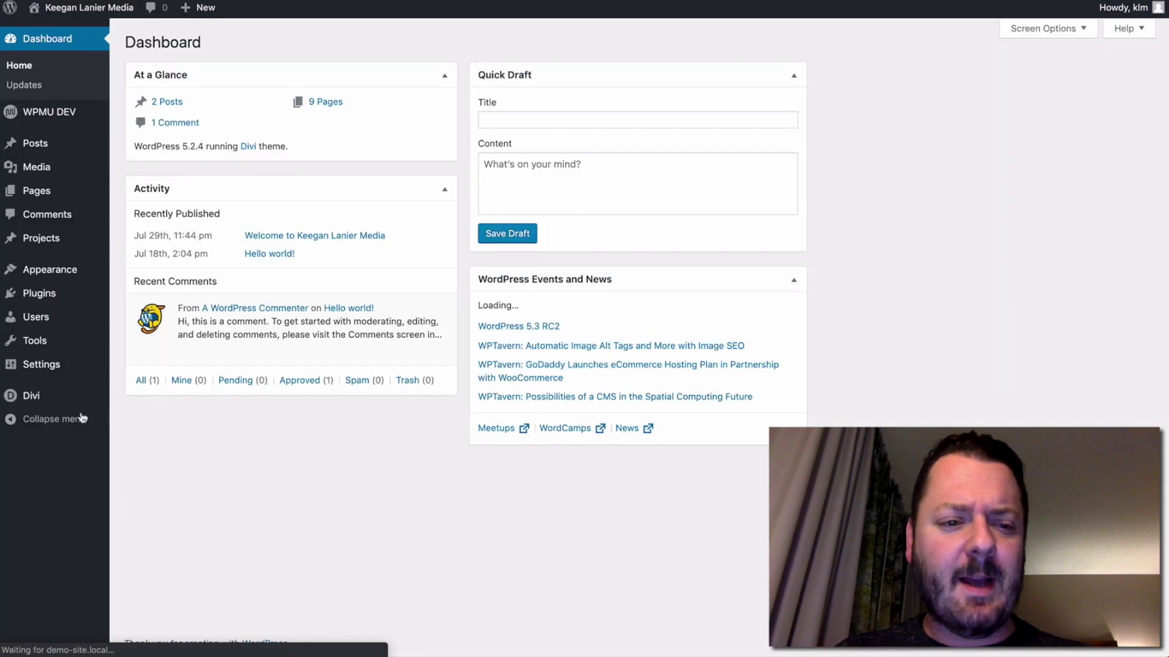
mouse_move(71, 398)
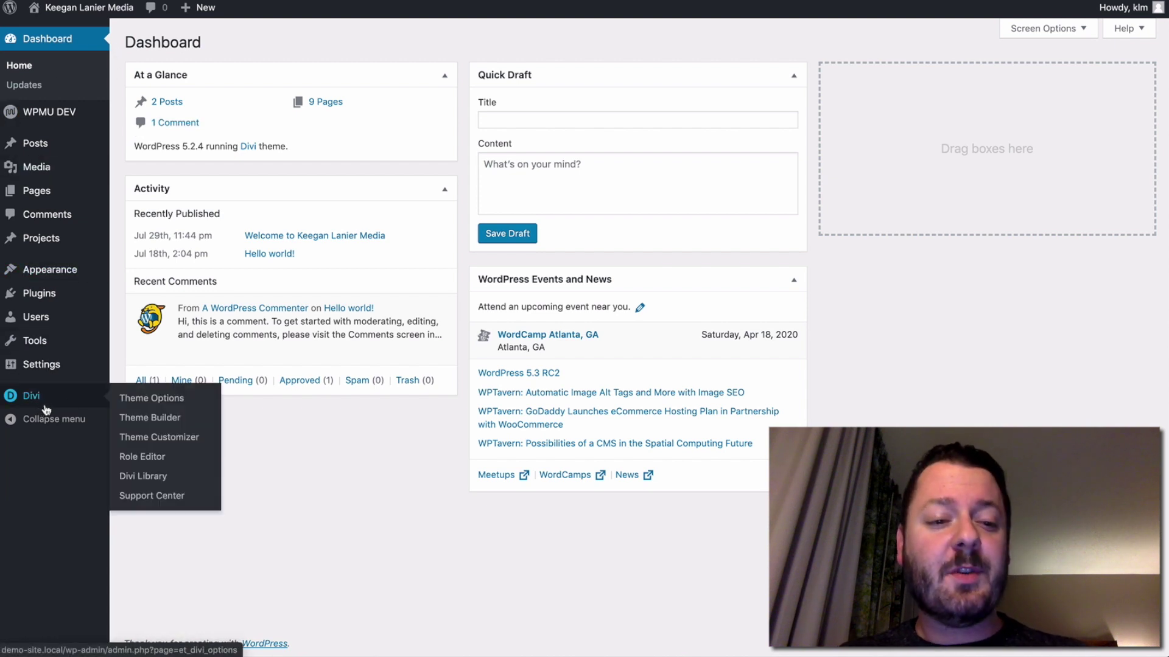
left_click(154, 418)
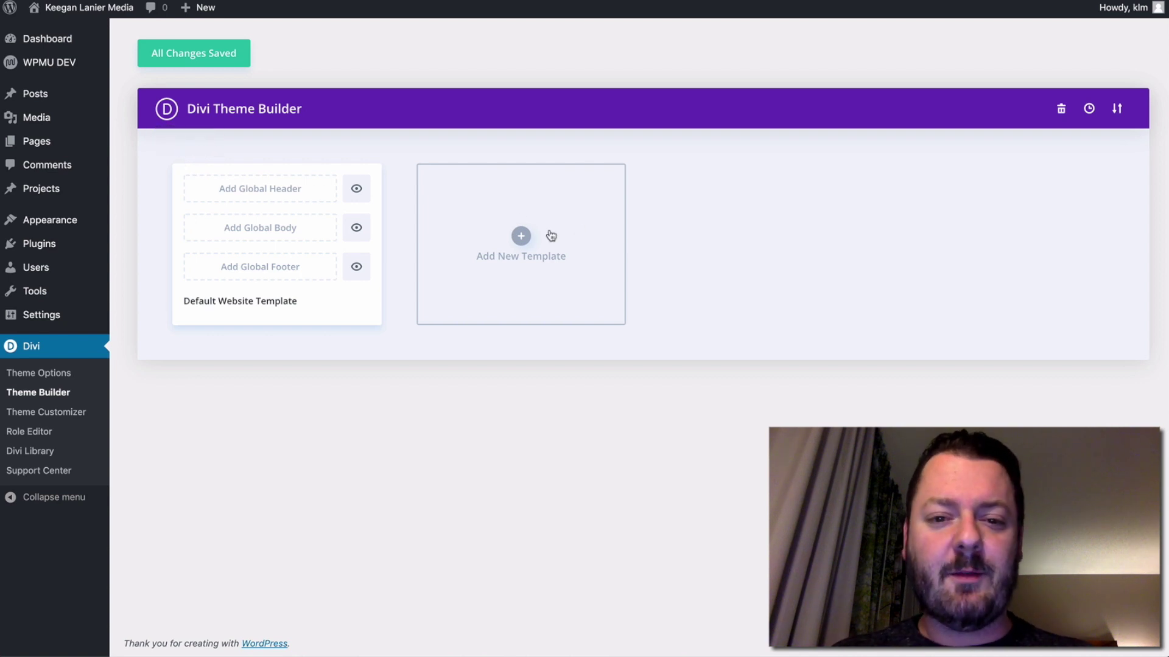
Preview the new template's Use On options, then close Template Settings without creating a template.
left_click(521, 237)
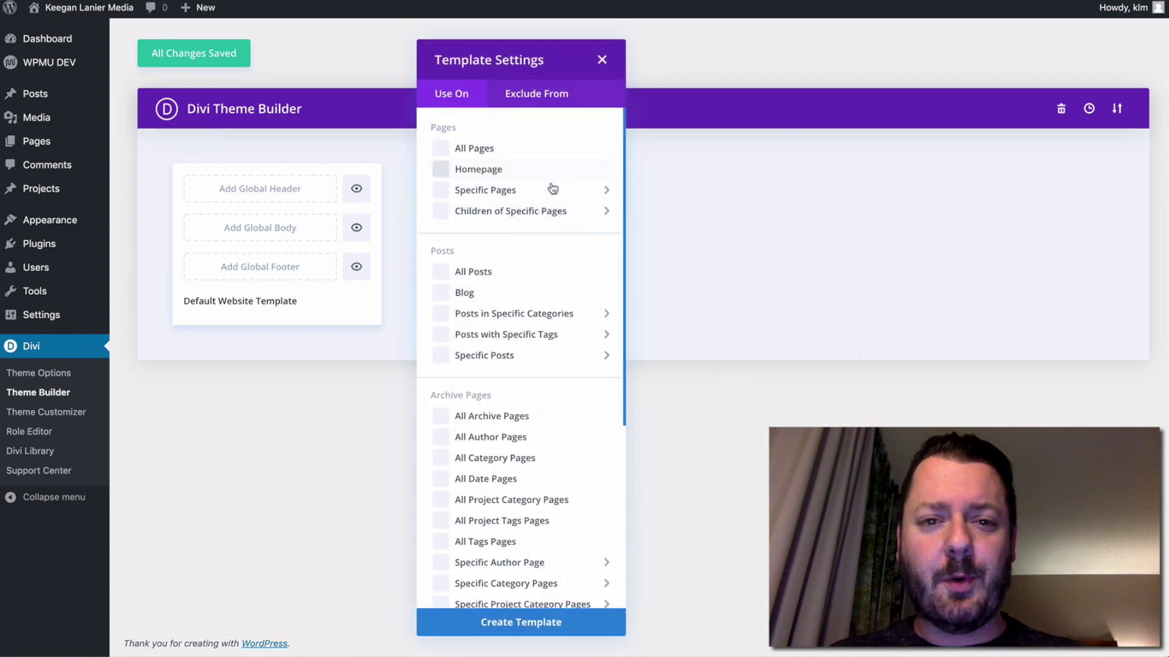
mouse_move(550, 188)
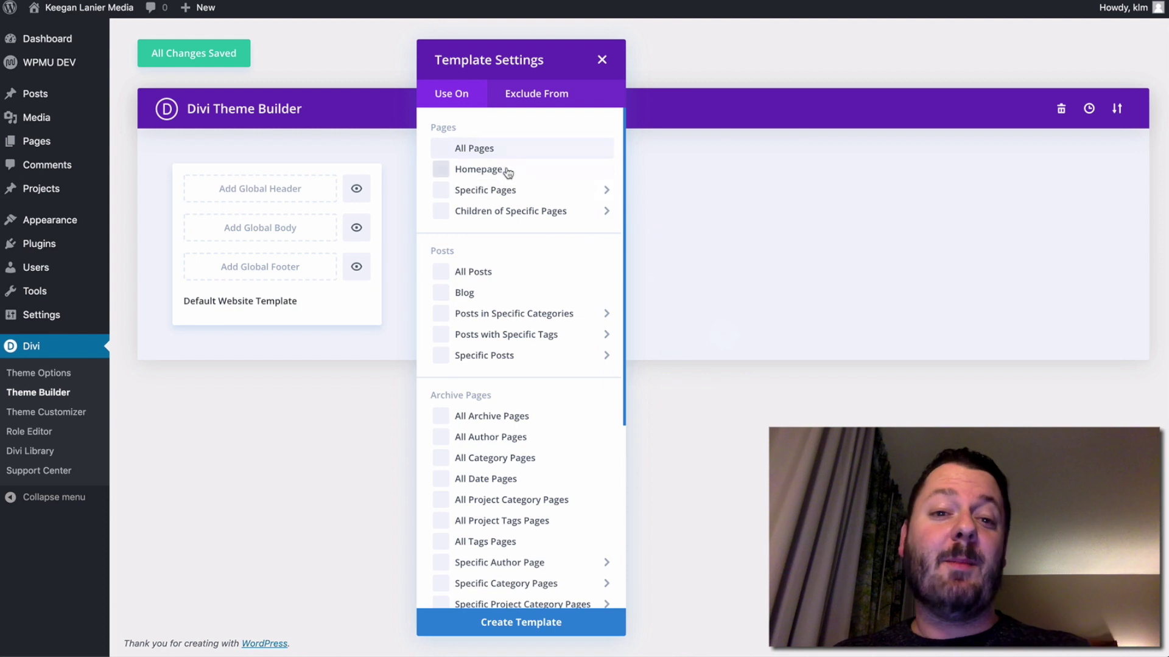
scroll(503, 275, "down", 5)
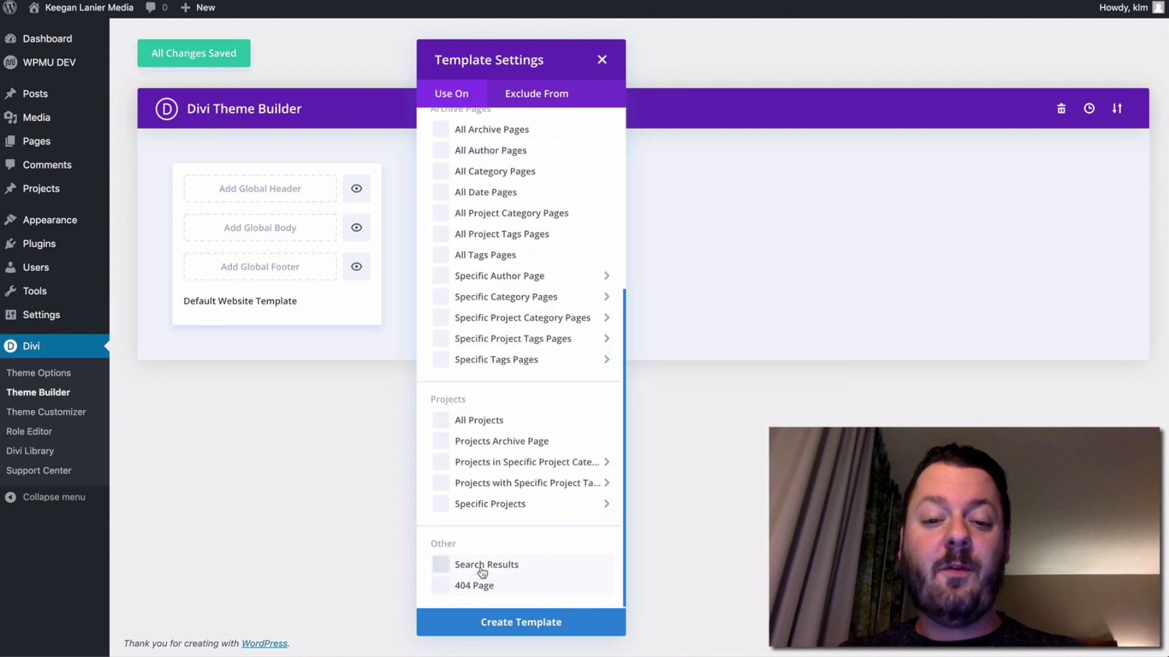
scroll(521, 342, "up", 5)
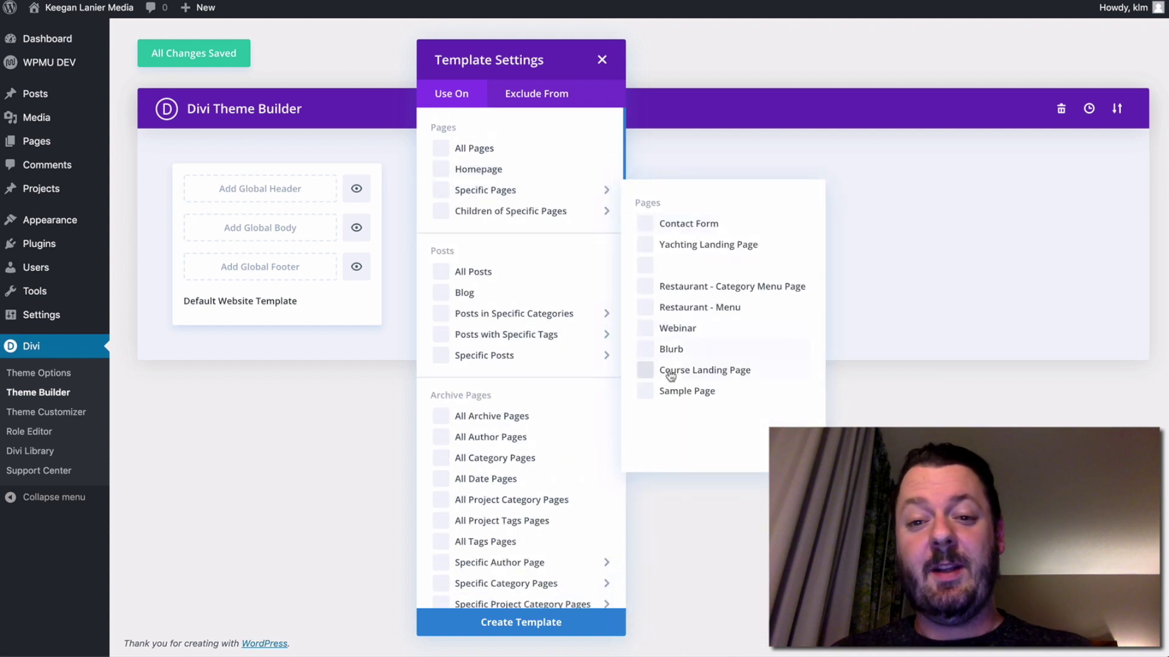
left_click(601, 61)
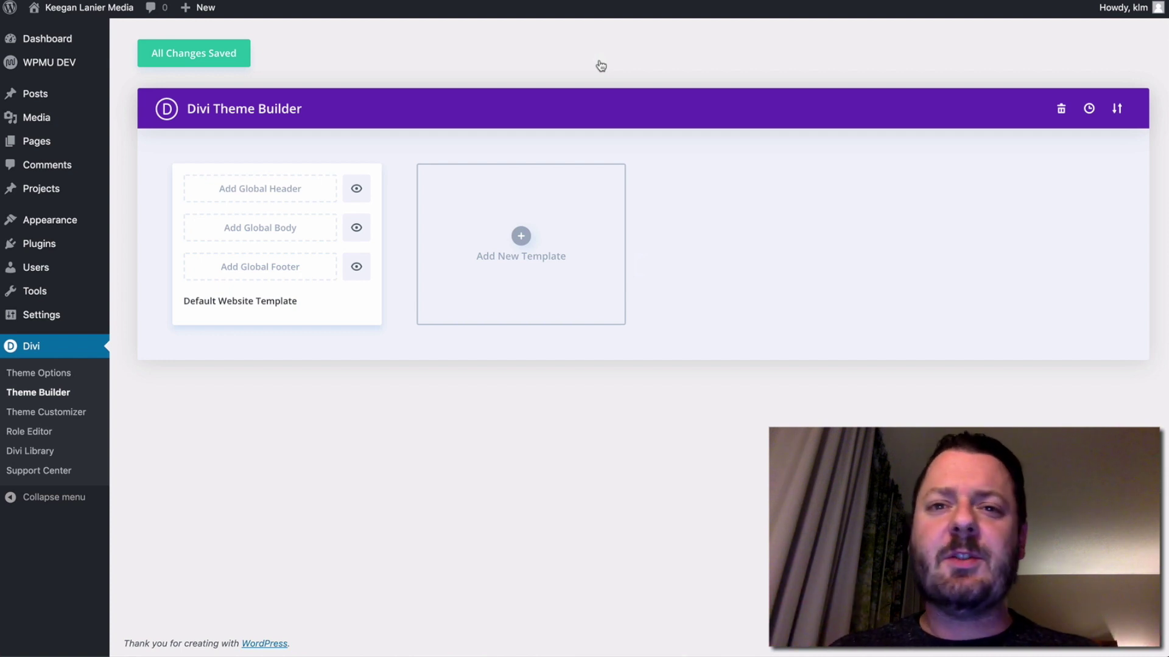
Choose Build Global Footer from the Default Website Template's Add Global Footer options.
left_click(260, 271)
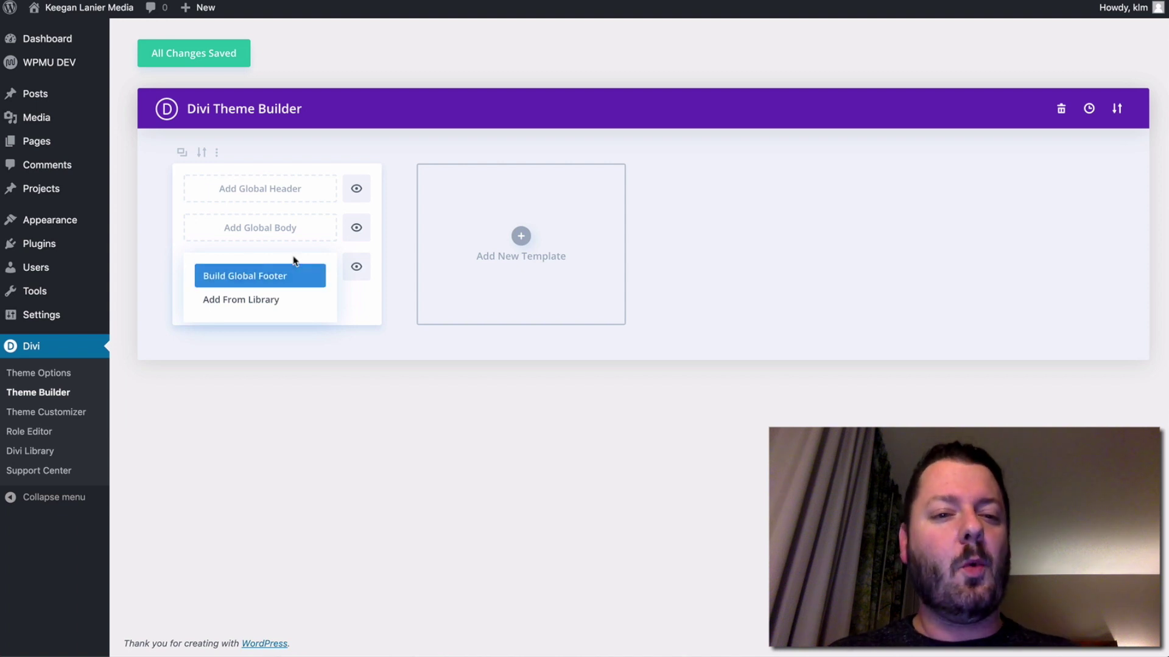
left_click(393, 250)
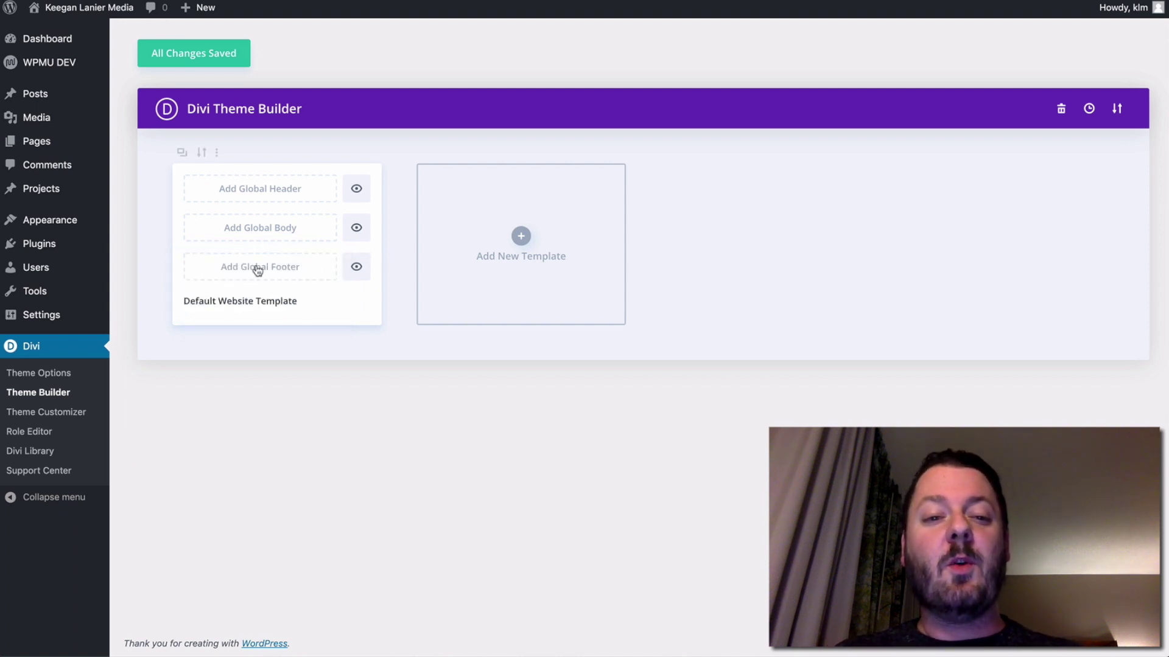
left_click(273, 269)
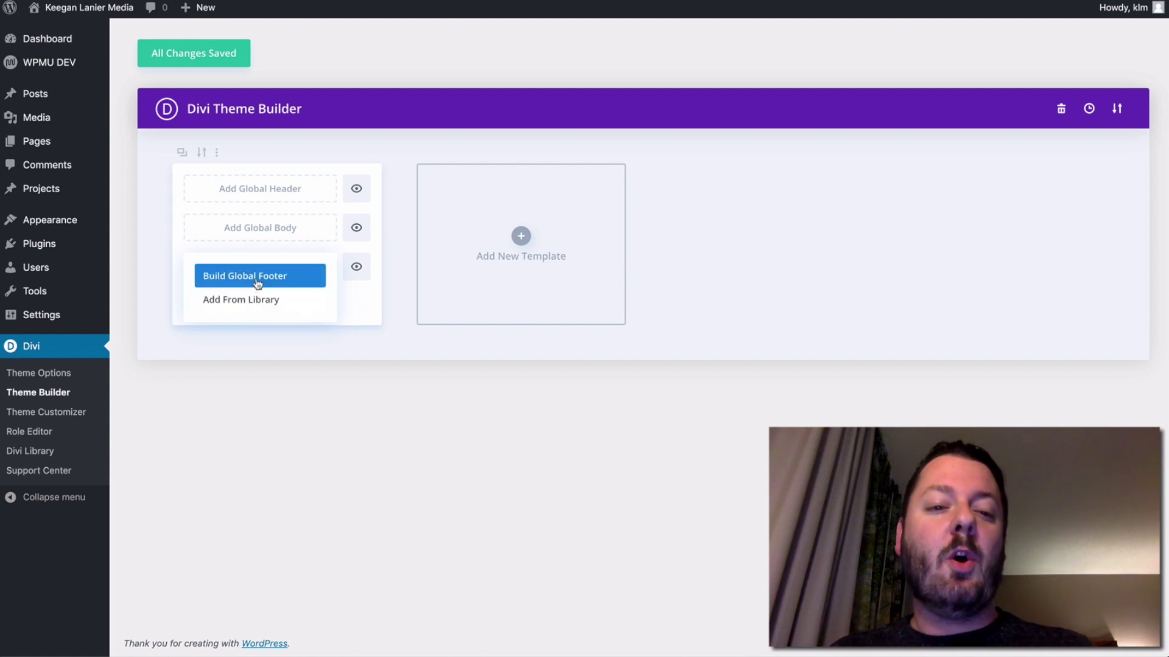
left_click(258, 281)
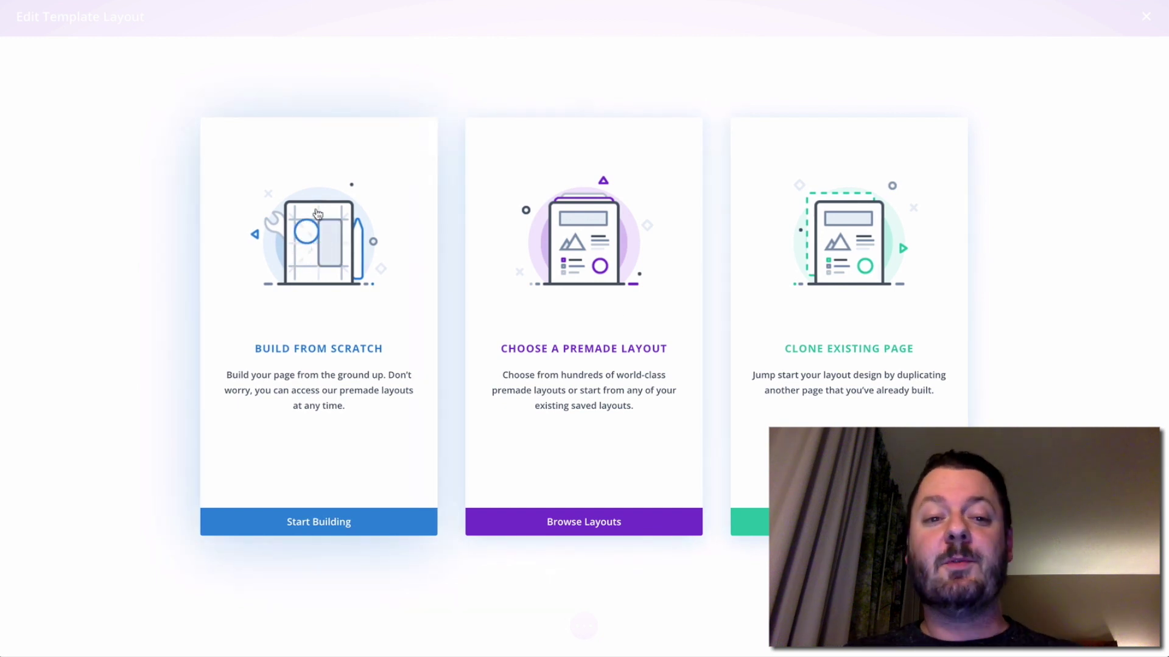
Build from scratch: add a four-column row with an Image module showing the Keegan Lanier Media logo.
left_click(326, 229)
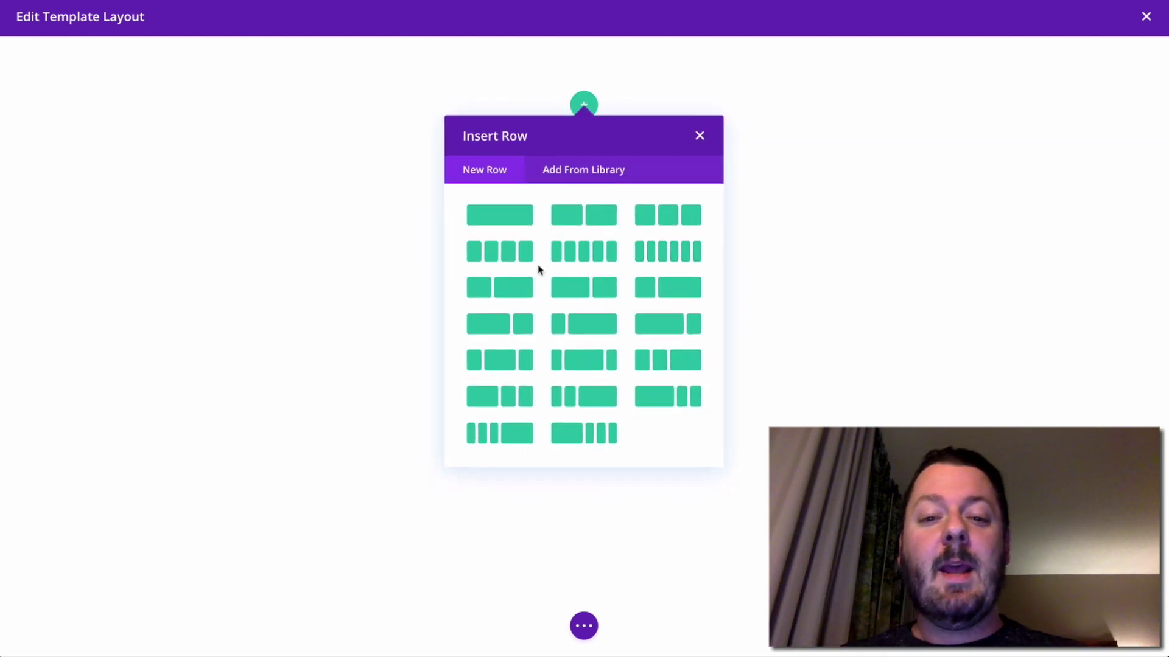
left_click(507, 251)
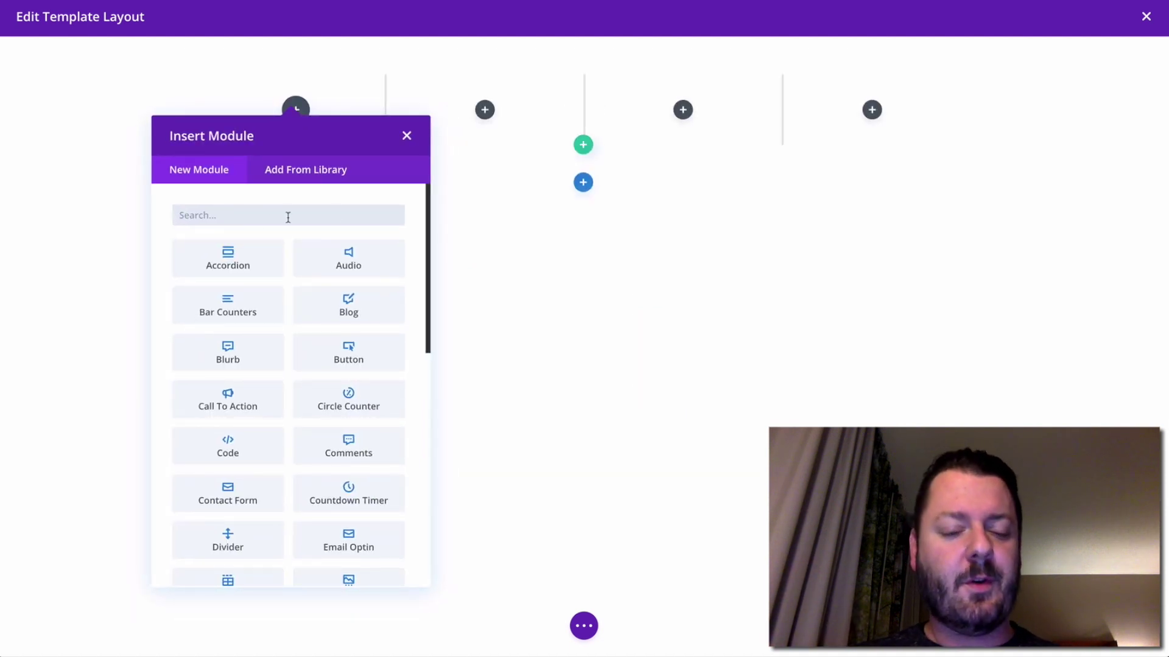
type("image")
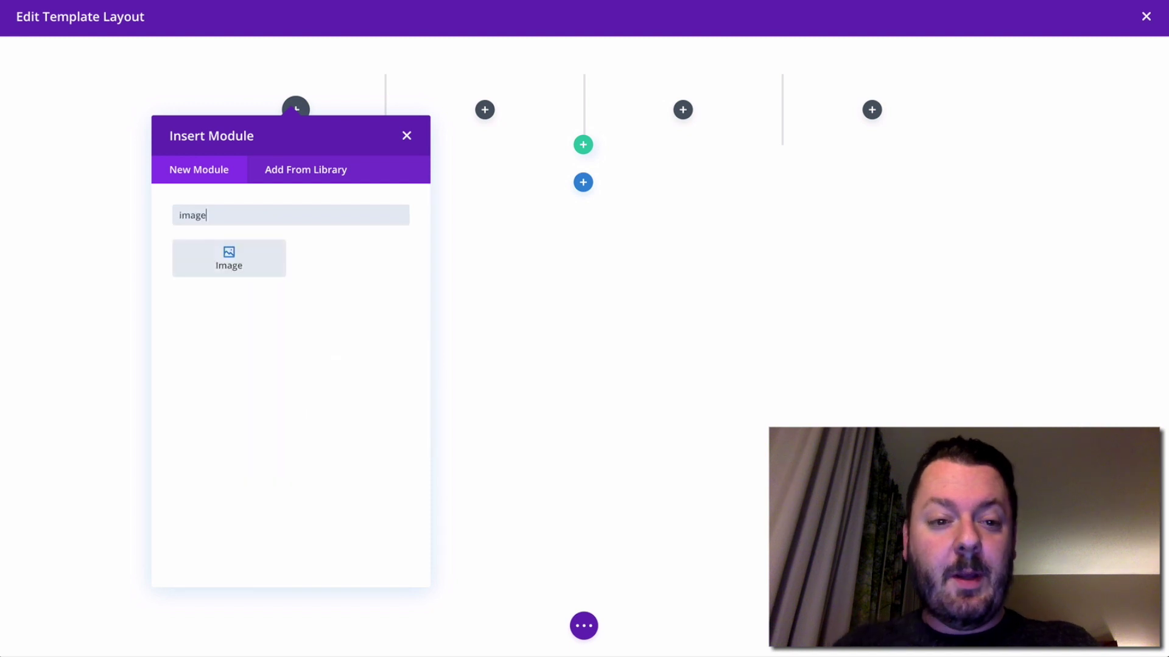
left_click(216, 268)
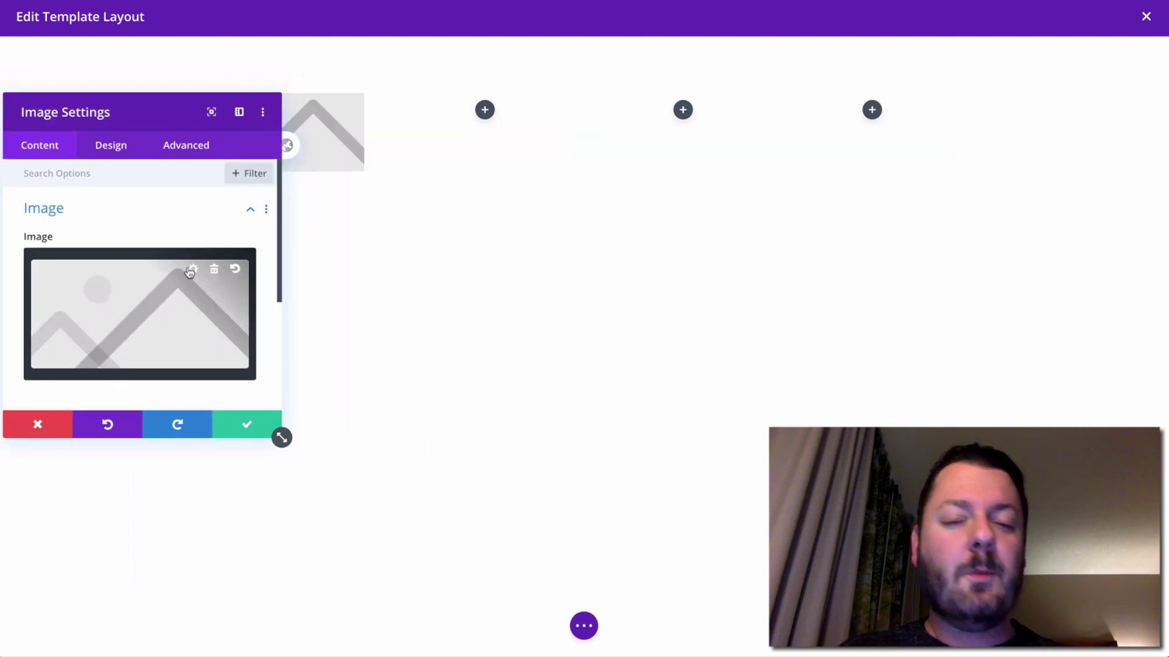
left_click(190, 272)
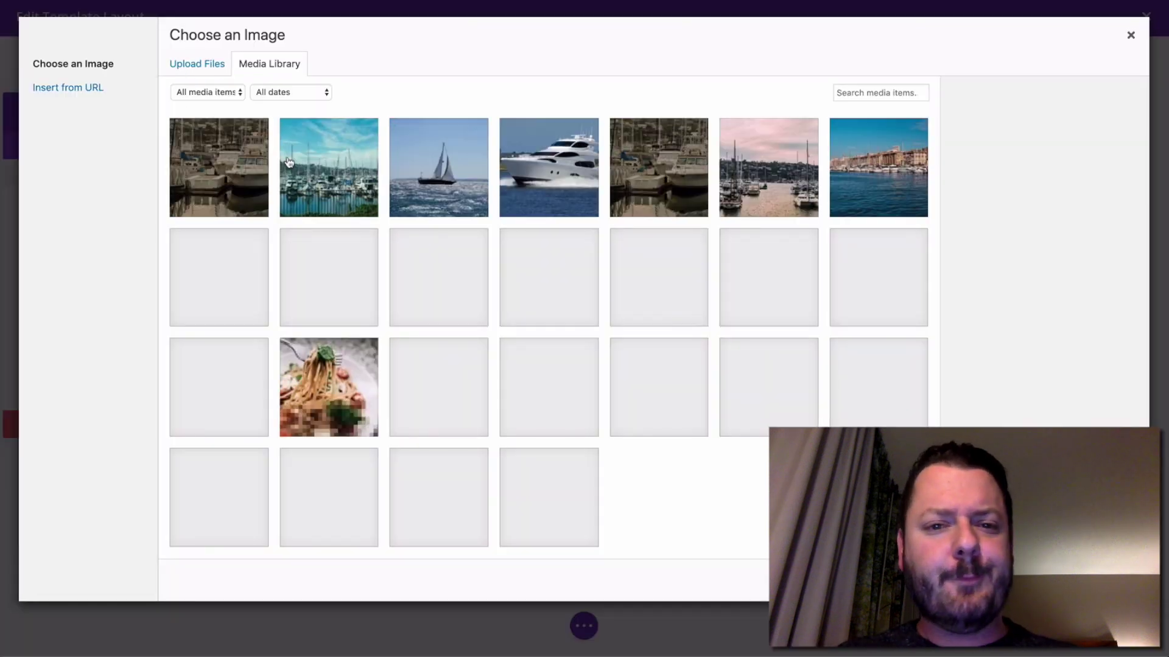
left_click(549, 497)
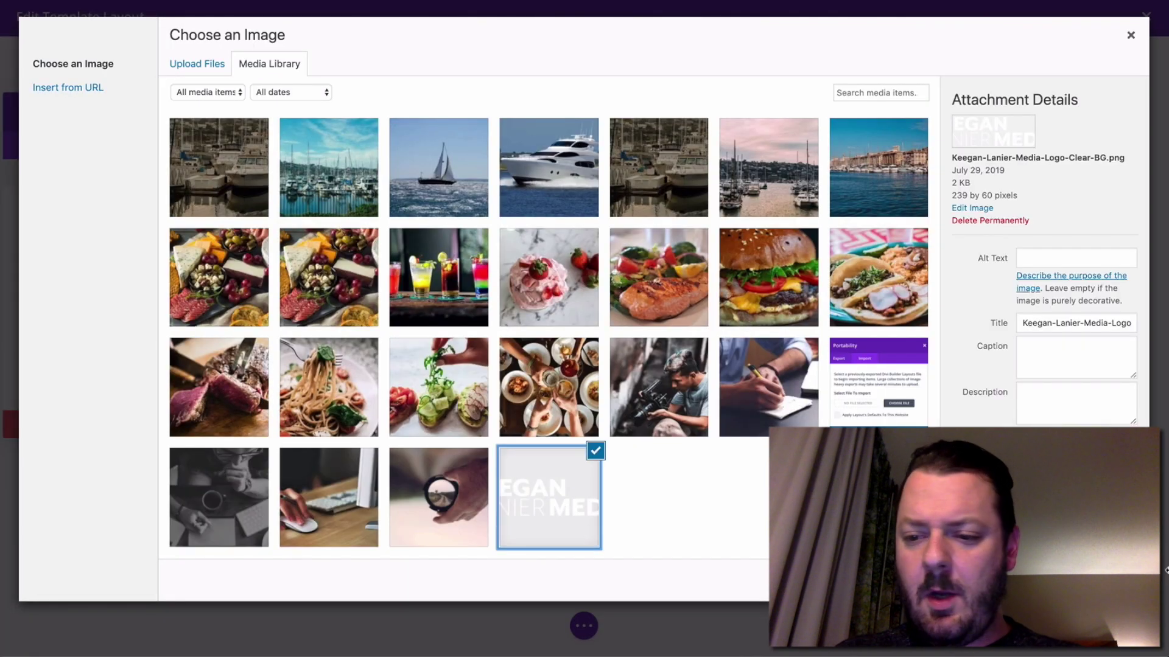
key("Return")
left_click(231, 429)
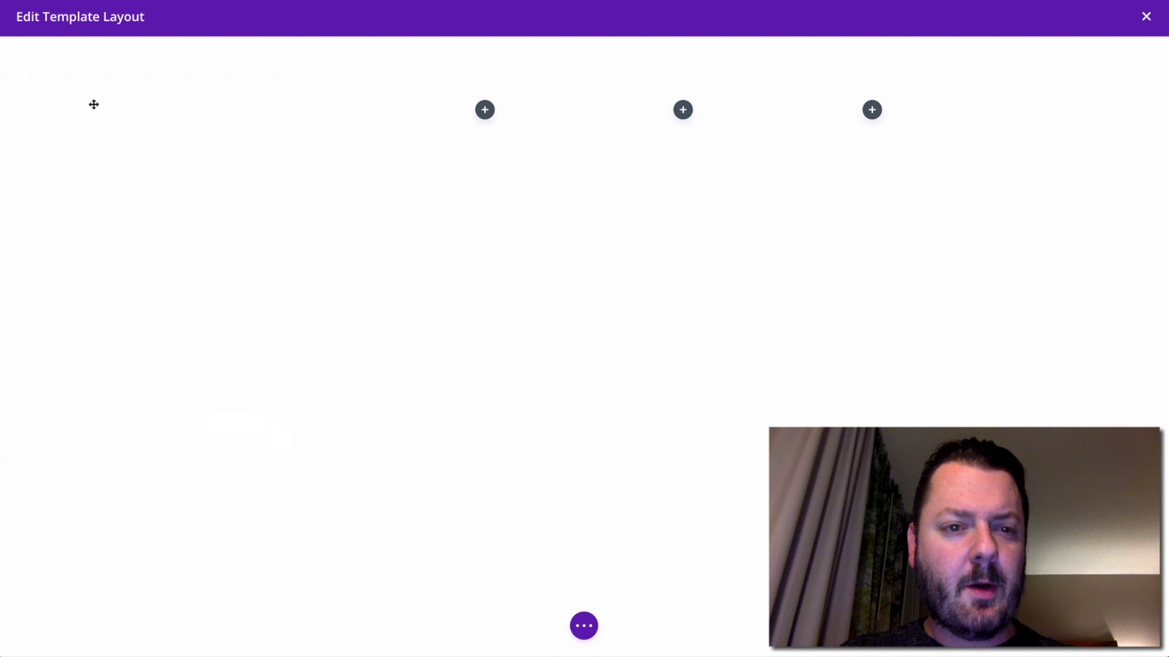
Give the footer section a black background.
left_click(35, 52)
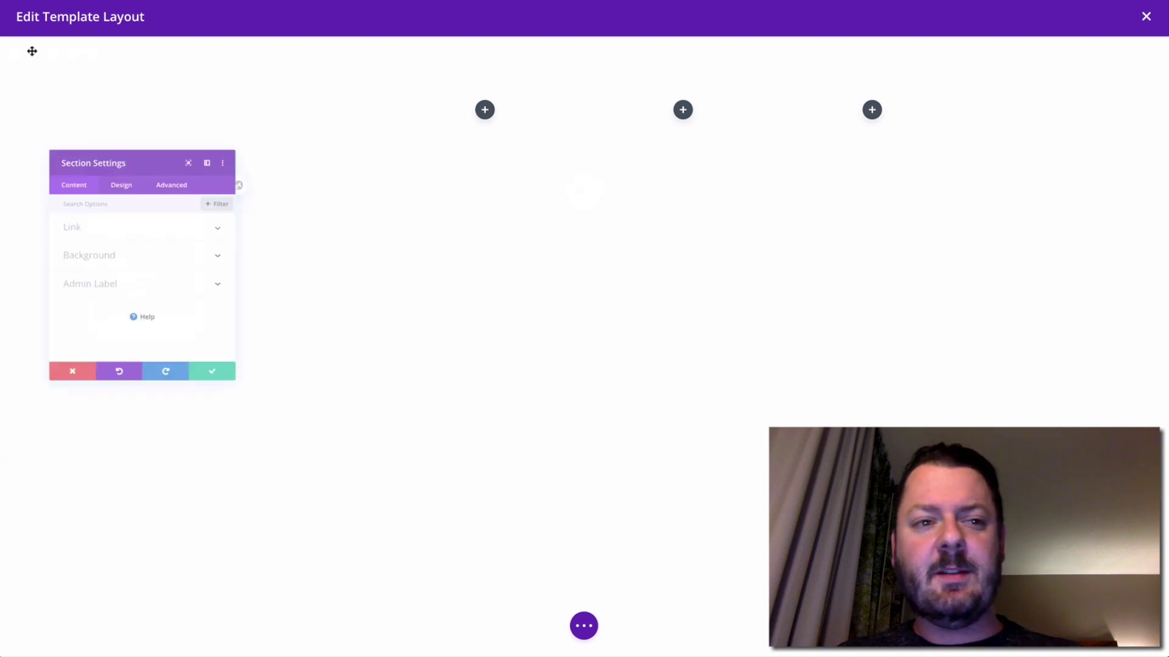
left_click(112, 250)
scroll(109, 320, "down", 2)
left_click(71, 311)
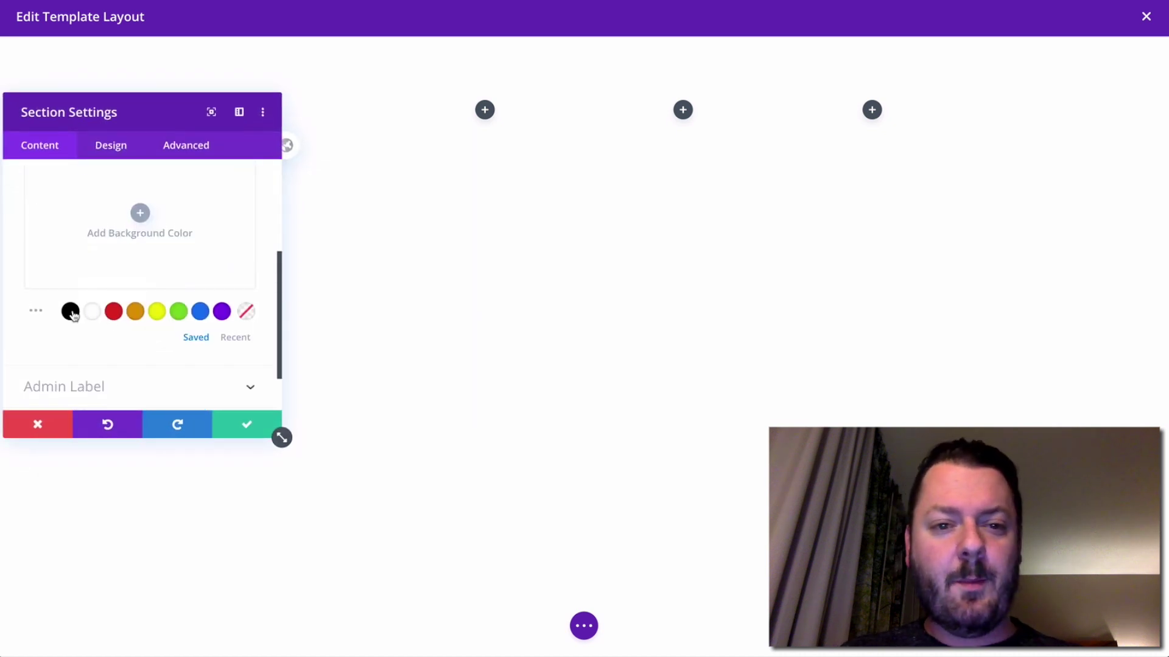
left_click(246, 424)
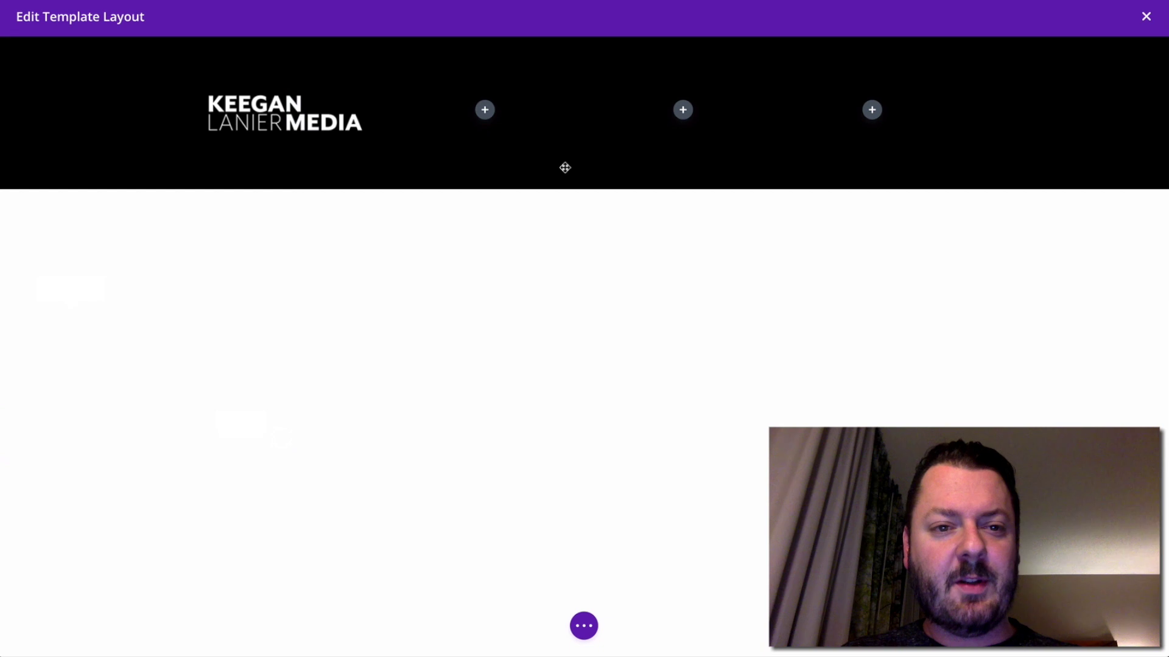
Add a Text module to the second column with an 'Explore' Heading 2 line.
left_click(484, 111)
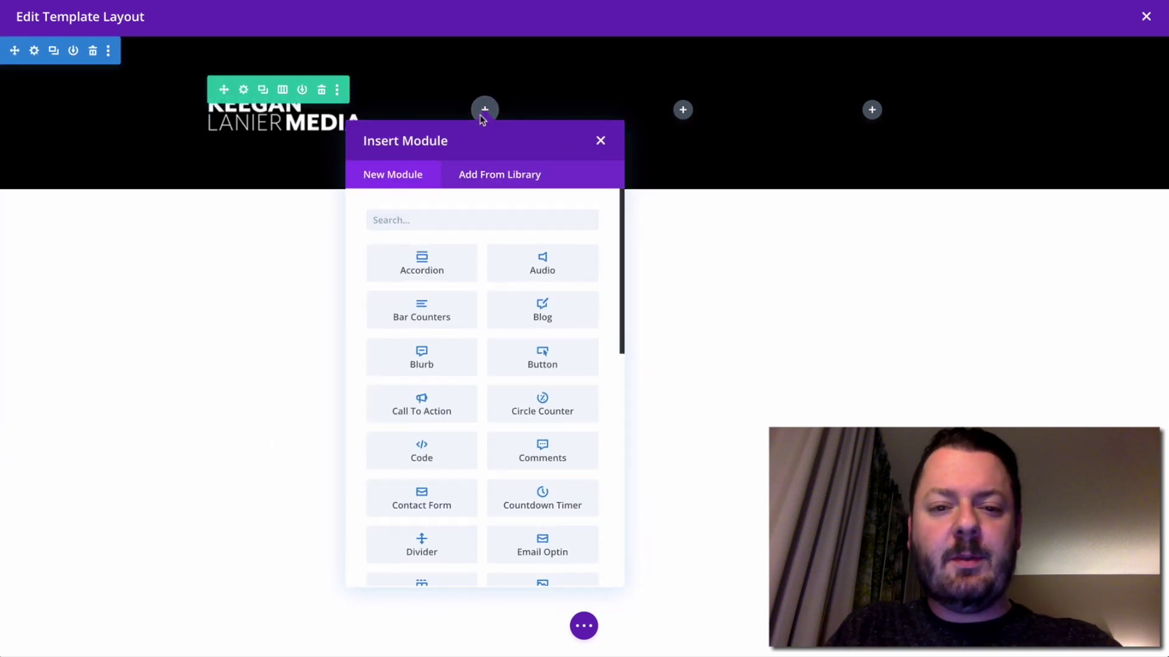
left_click(421, 219)
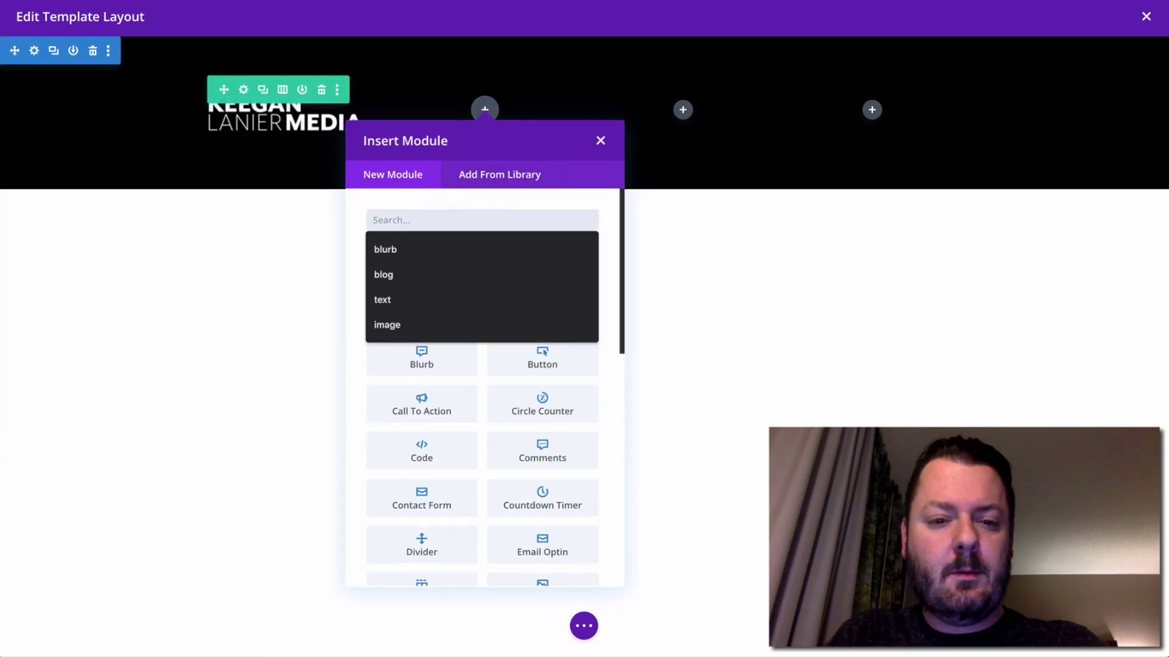
type("text")
left_click(425, 256)
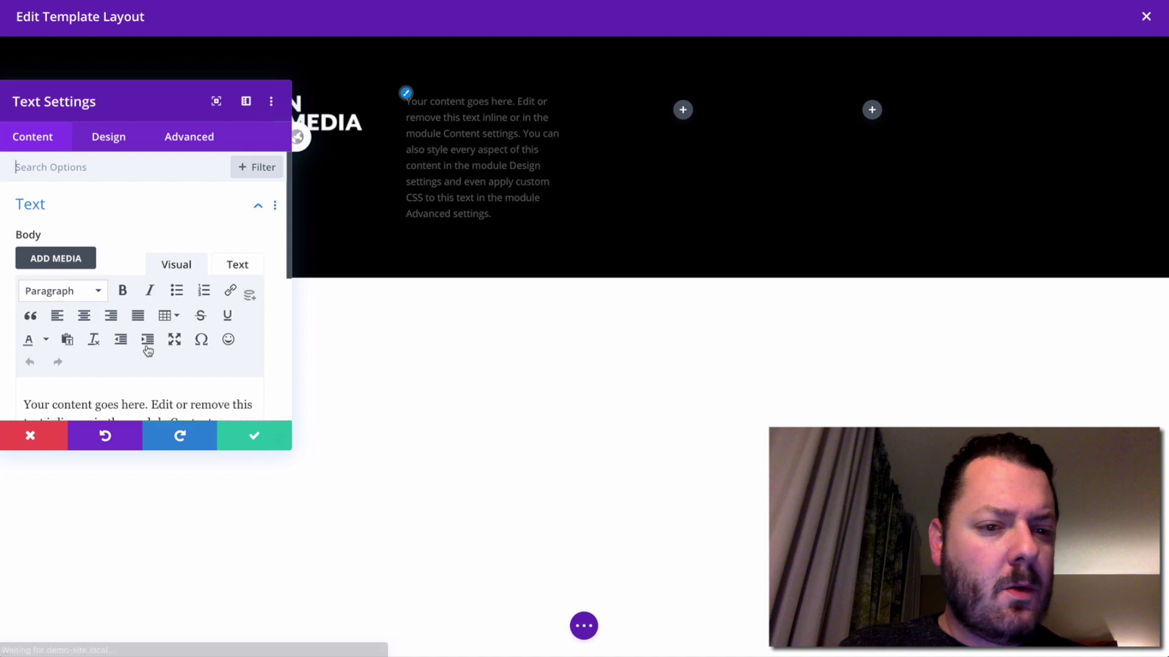
scroll(155, 350, "down", 2)
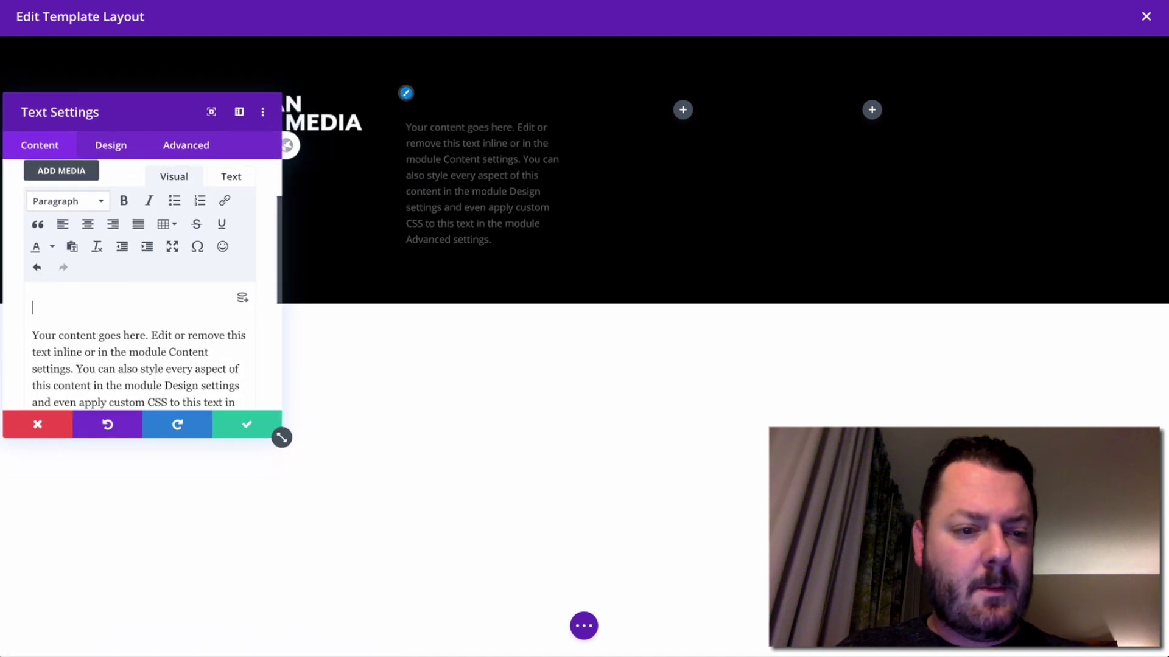
left_click(95, 201)
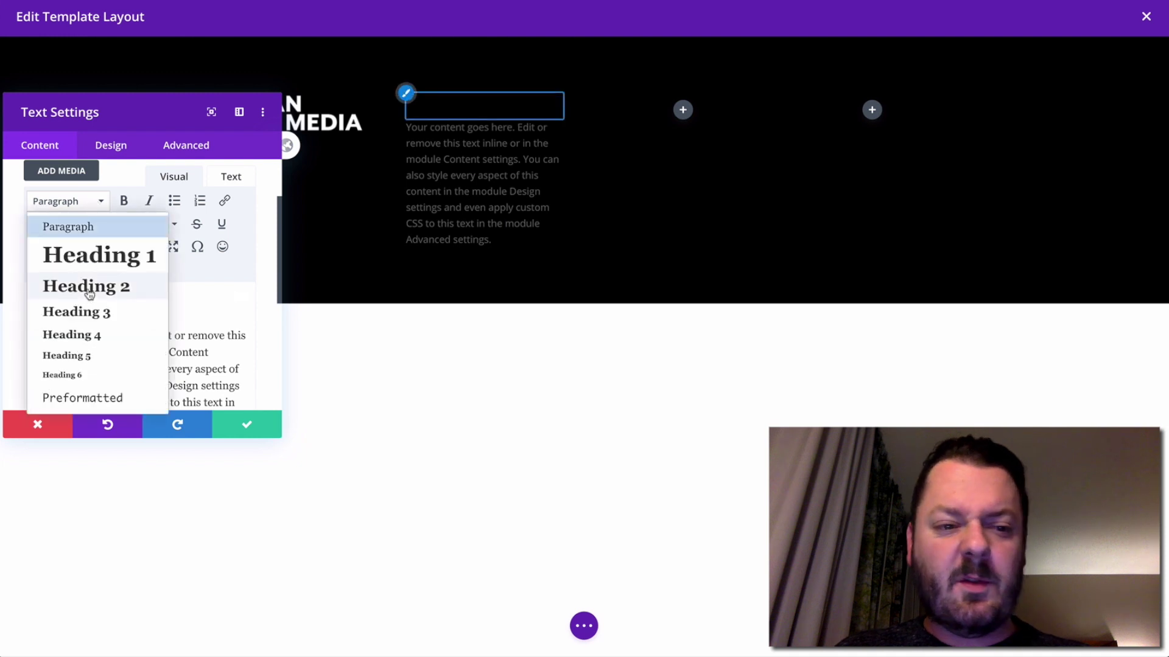
left_click(90, 291)
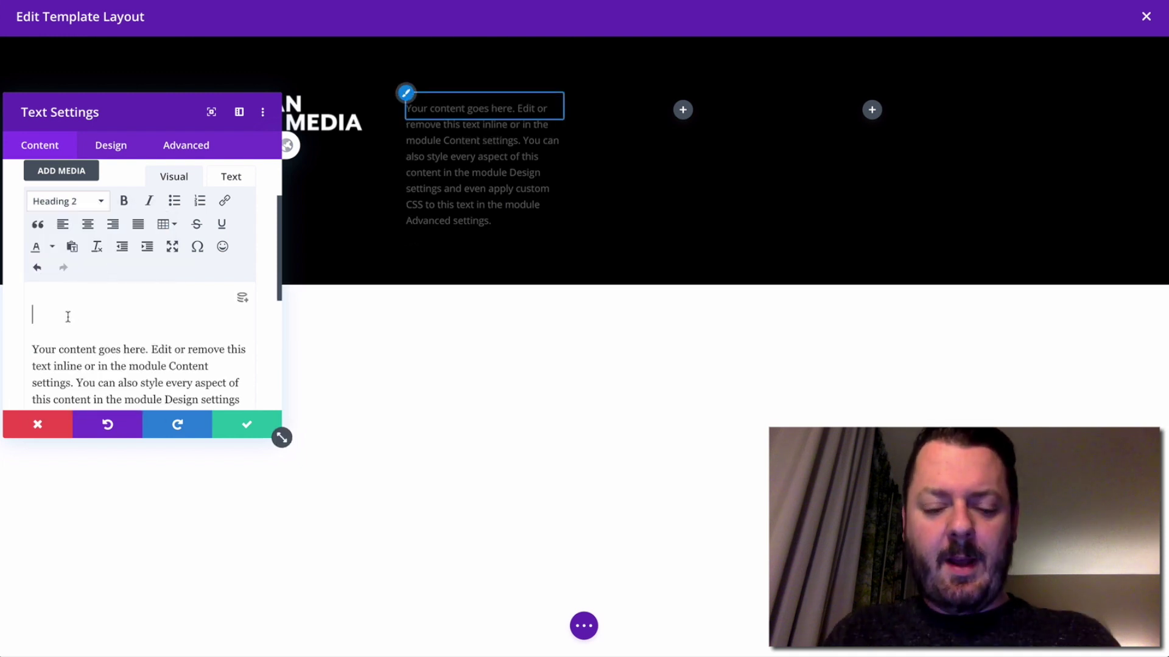
type("Explore")
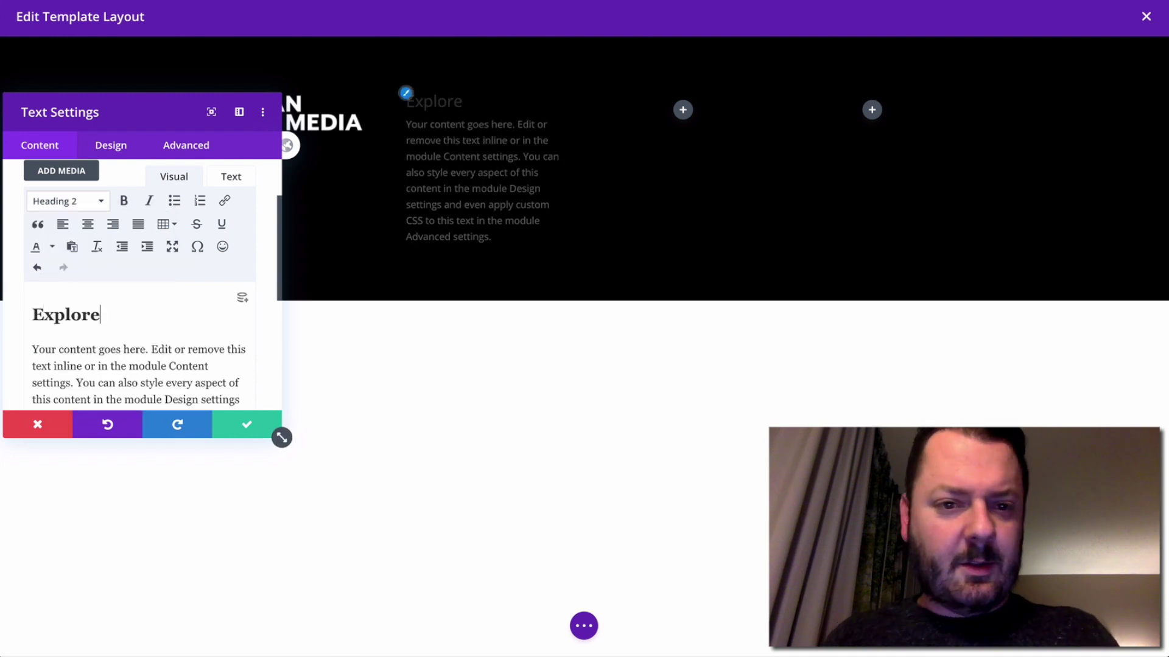
left_click(113, 146)
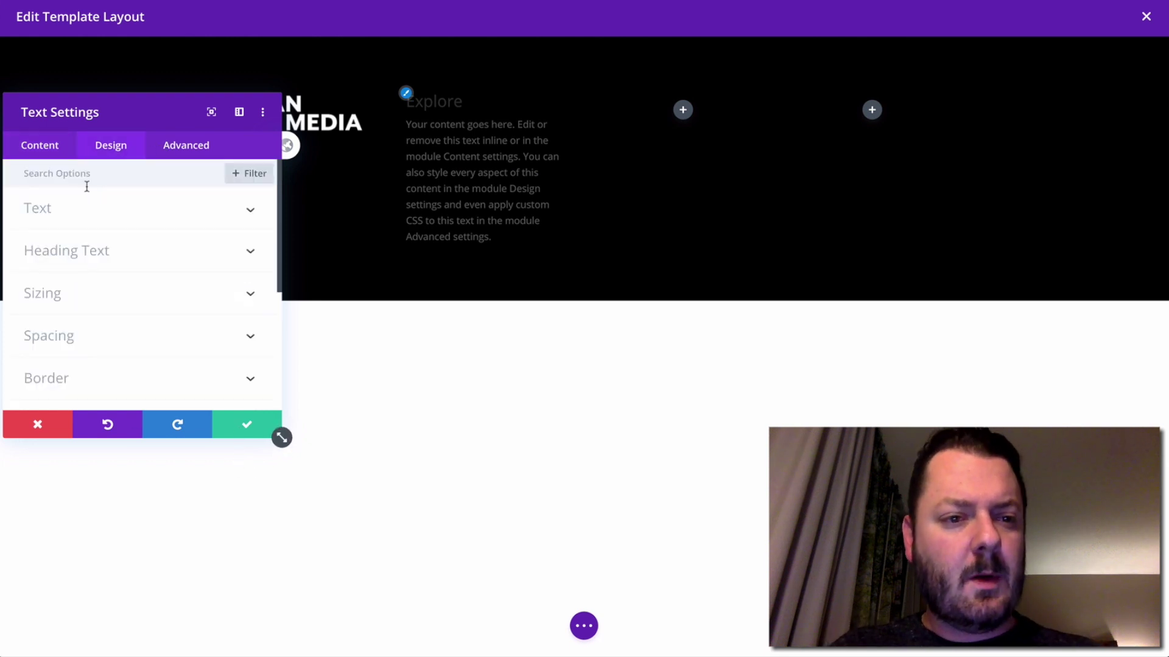
Set the H2 heading font weight to Bold for the Explore heading.
left_click(252, 210)
scroll(120, 324, "down", 3)
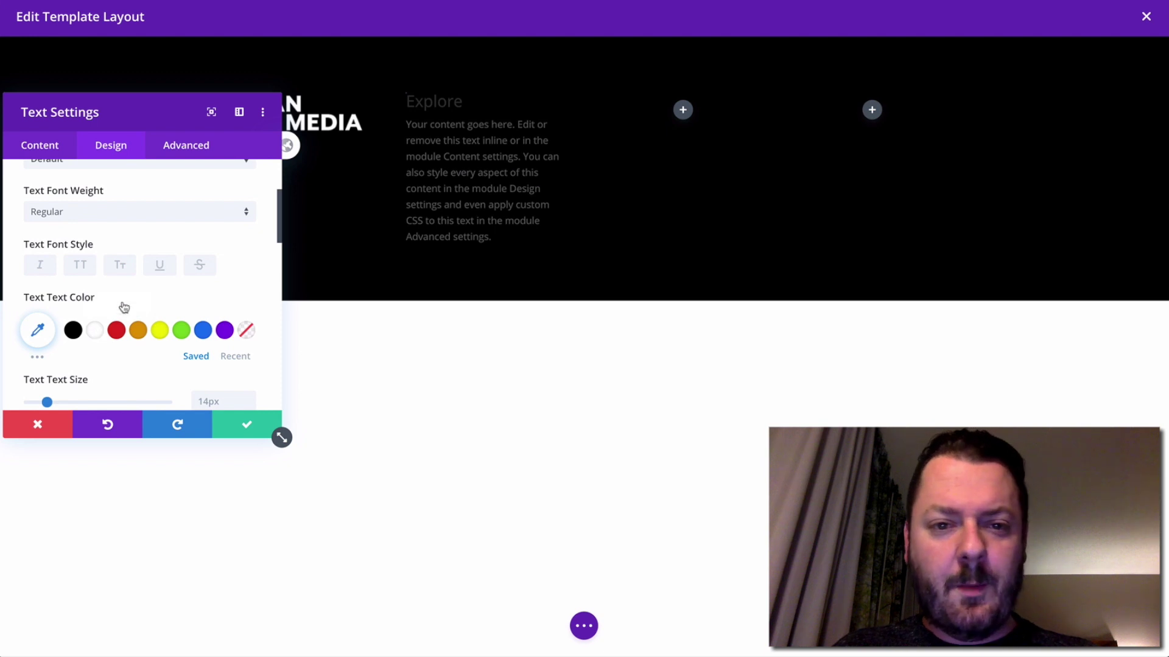
scroll(189, 201, "up", 3)
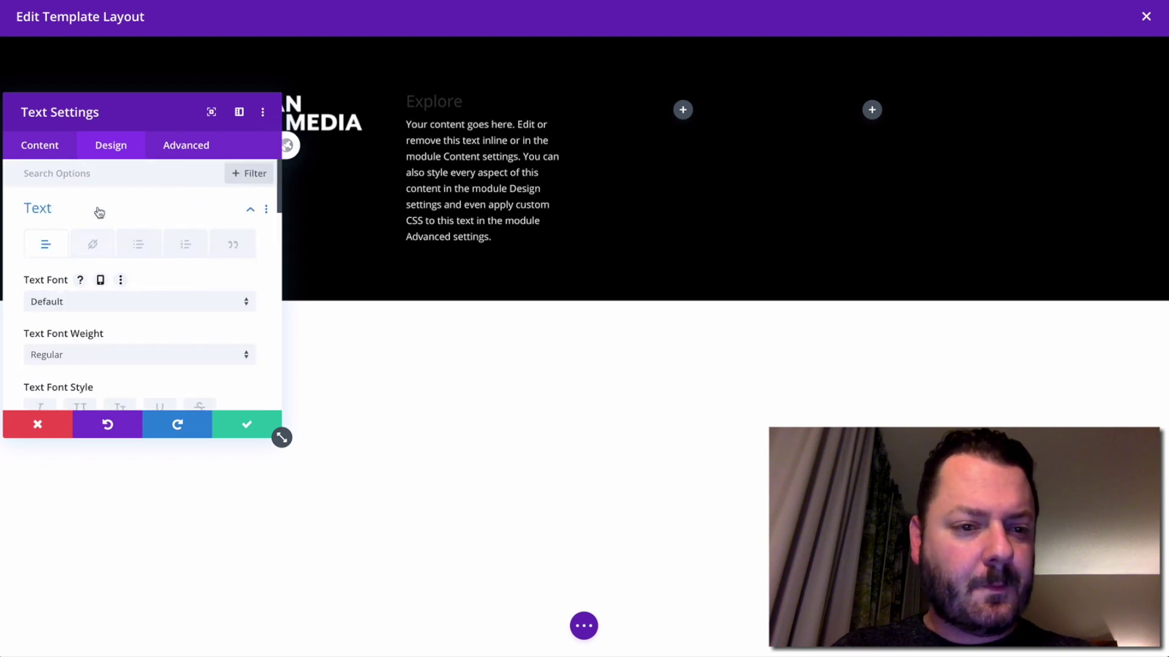
left_click(99, 211)
left_click(88, 256)
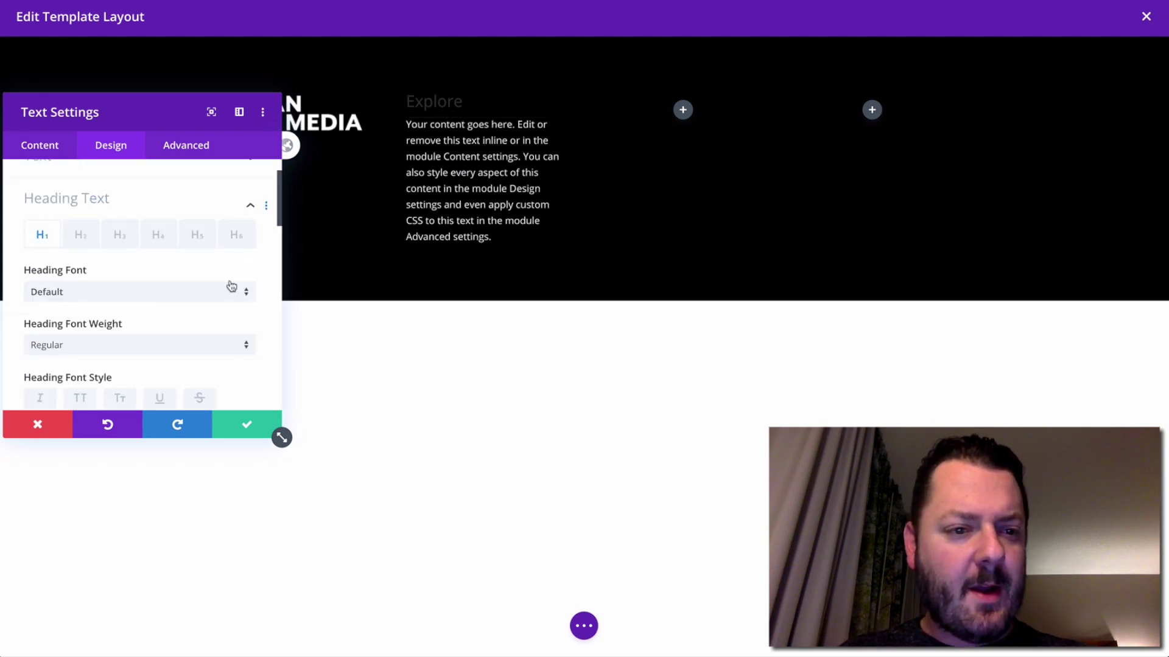
left_click(84, 220)
scroll(151, 344, "down", 3)
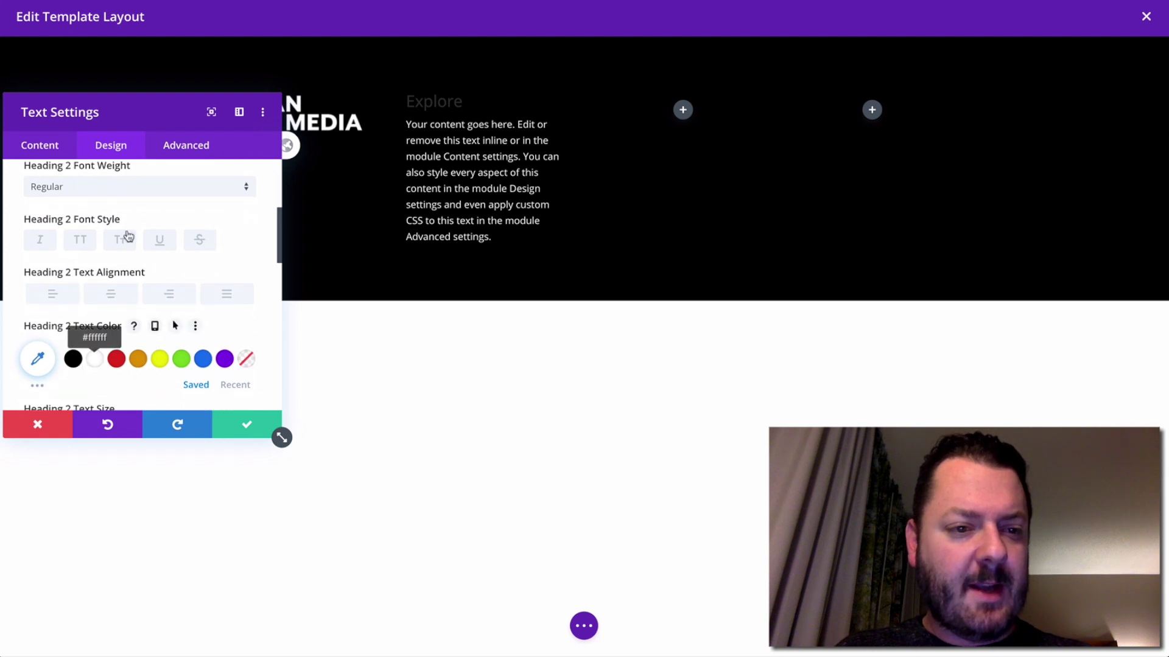
left_click(154, 189)
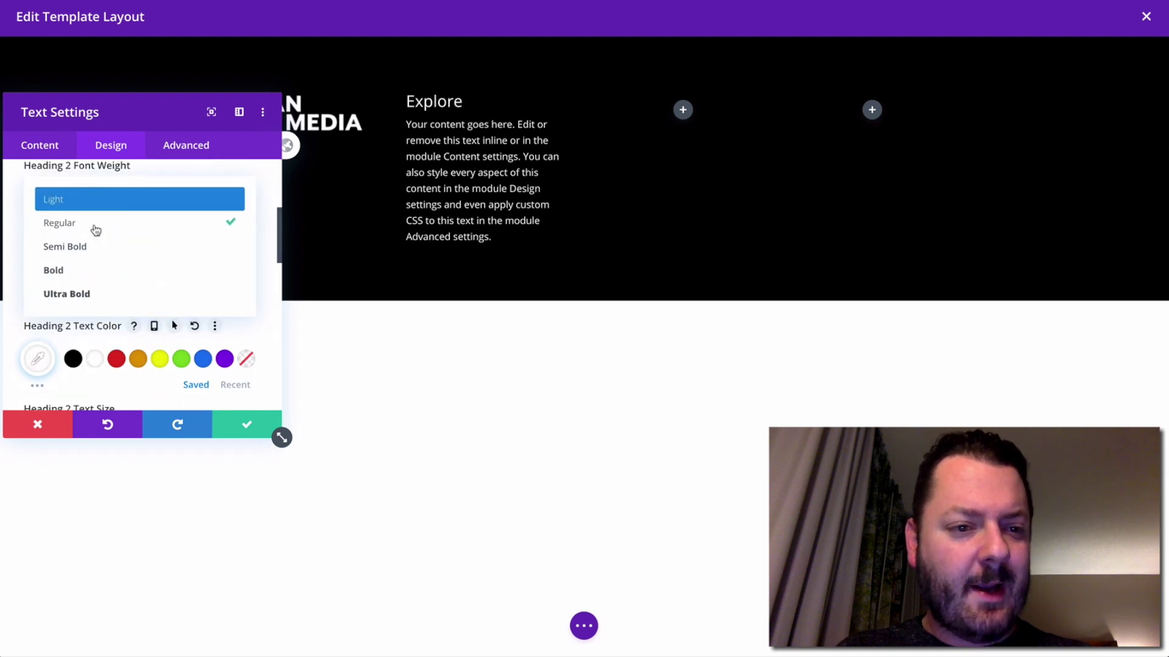
left_click(90, 269)
Make the body text white at 0.82 alpha and save the text module.
scroll(200, 292, "up", 4)
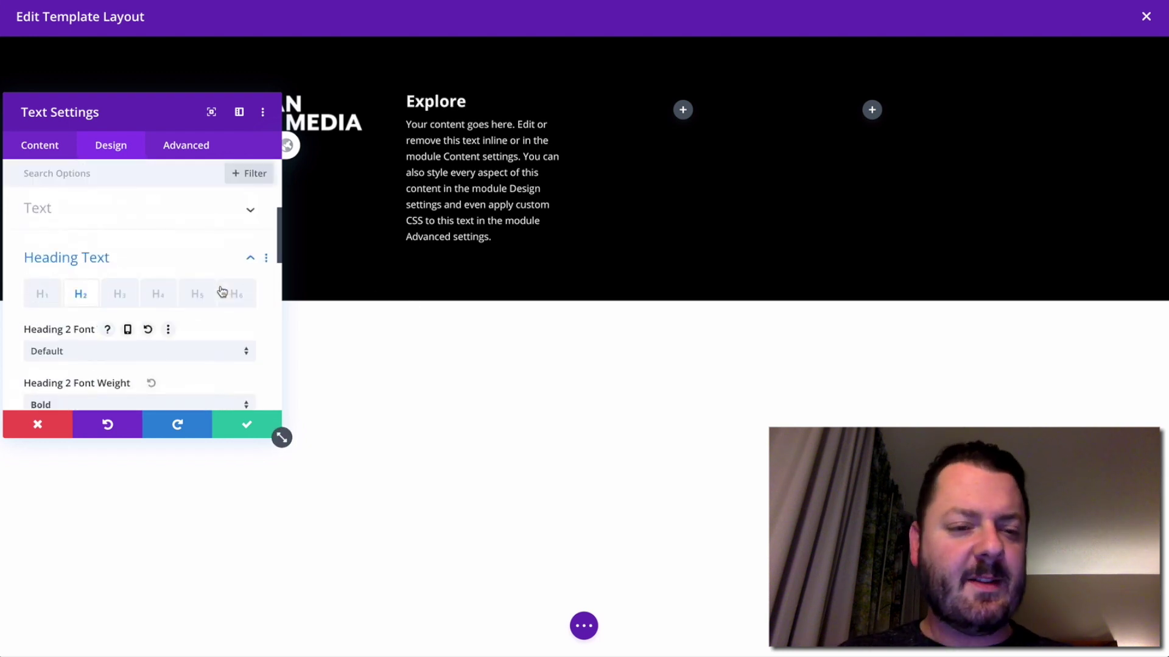
left_click(126, 210)
scroll(177, 261, "down", 3)
scroll(181, 263, "down", 1)
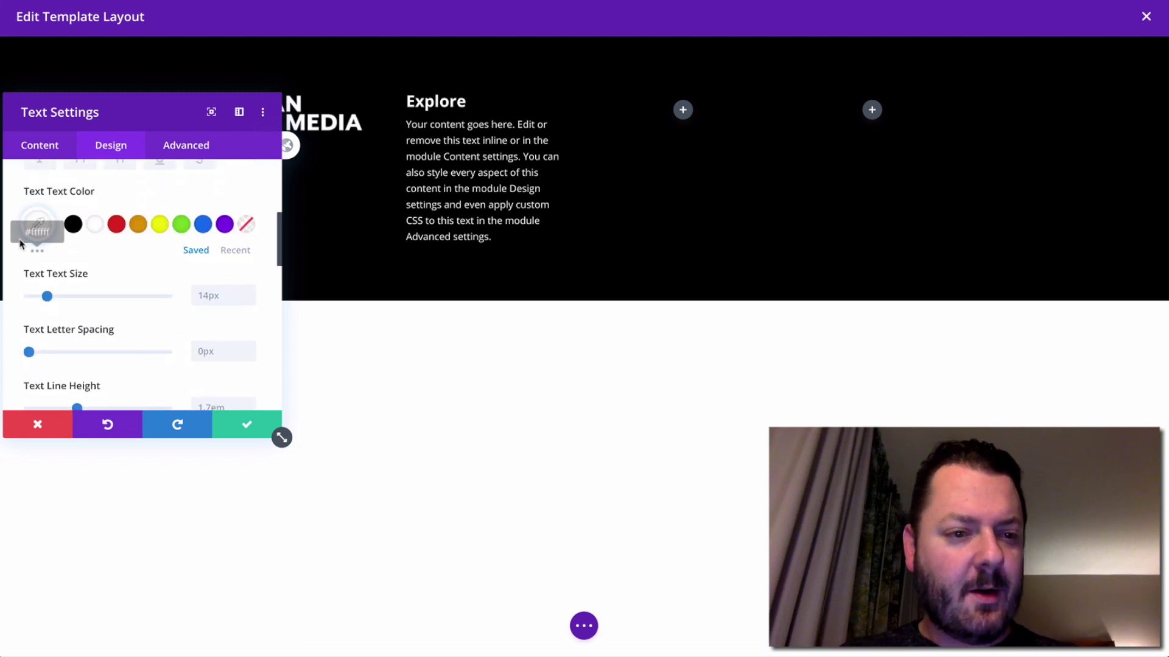
left_click(38, 225)
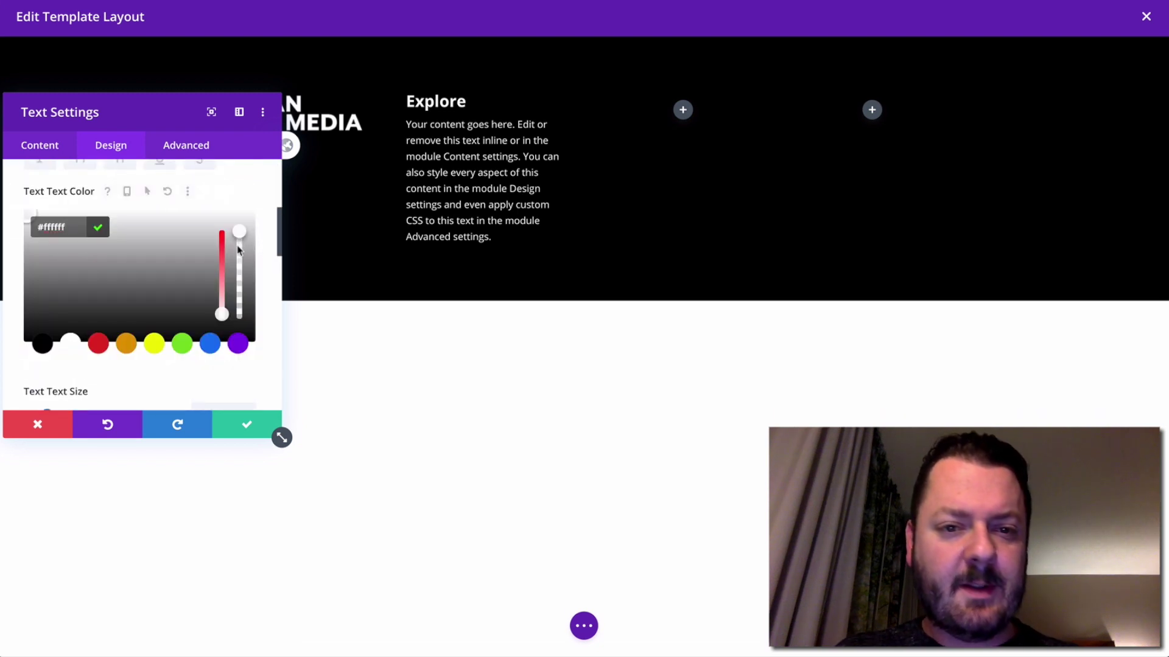
left_click_drag(238, 249, 239, 255)
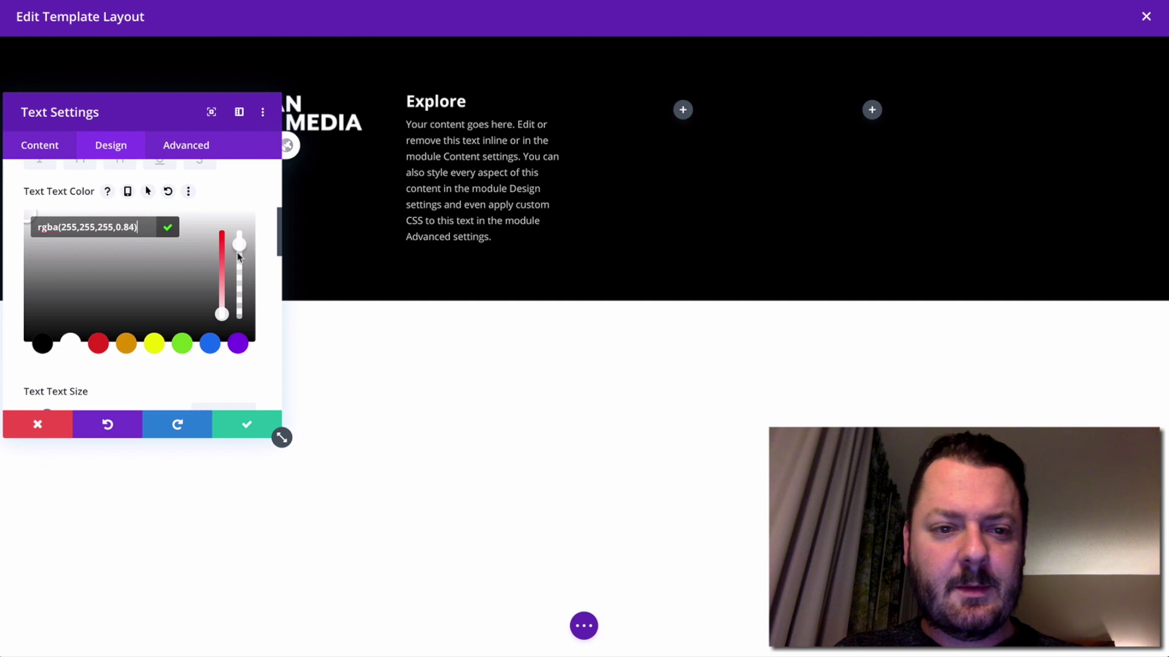
left_click(237, 424)
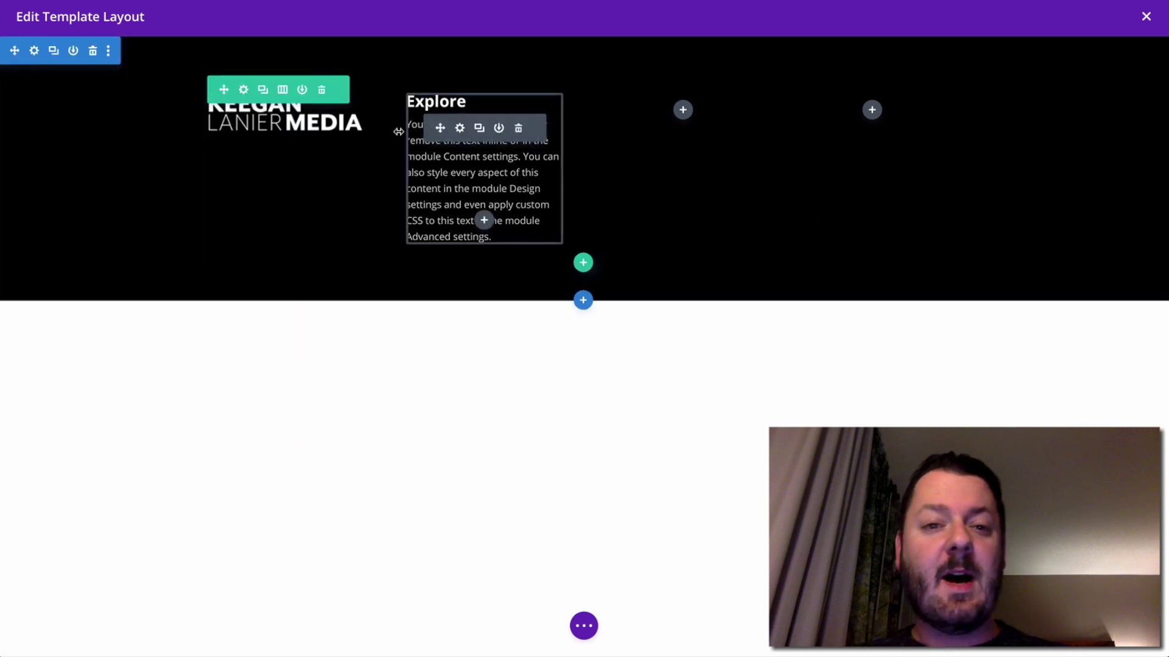
Duplicate the Explore text module into the third and fourth footer columns.
left_click(479, 129)
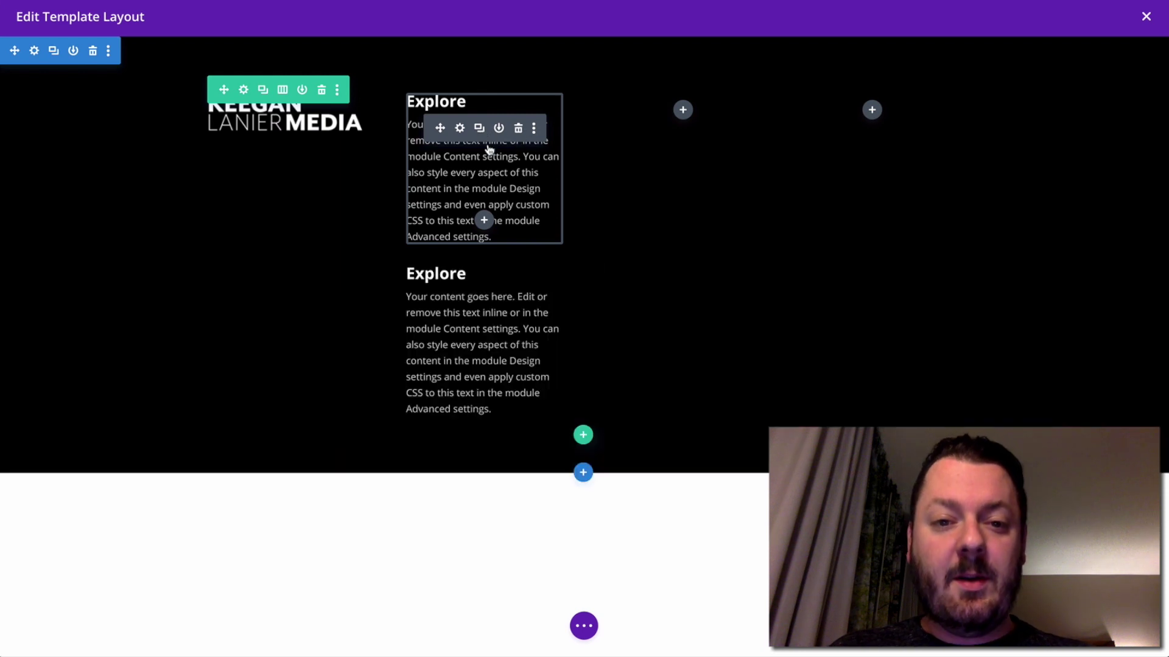
left_click_drag(440, 128, 635, 144)
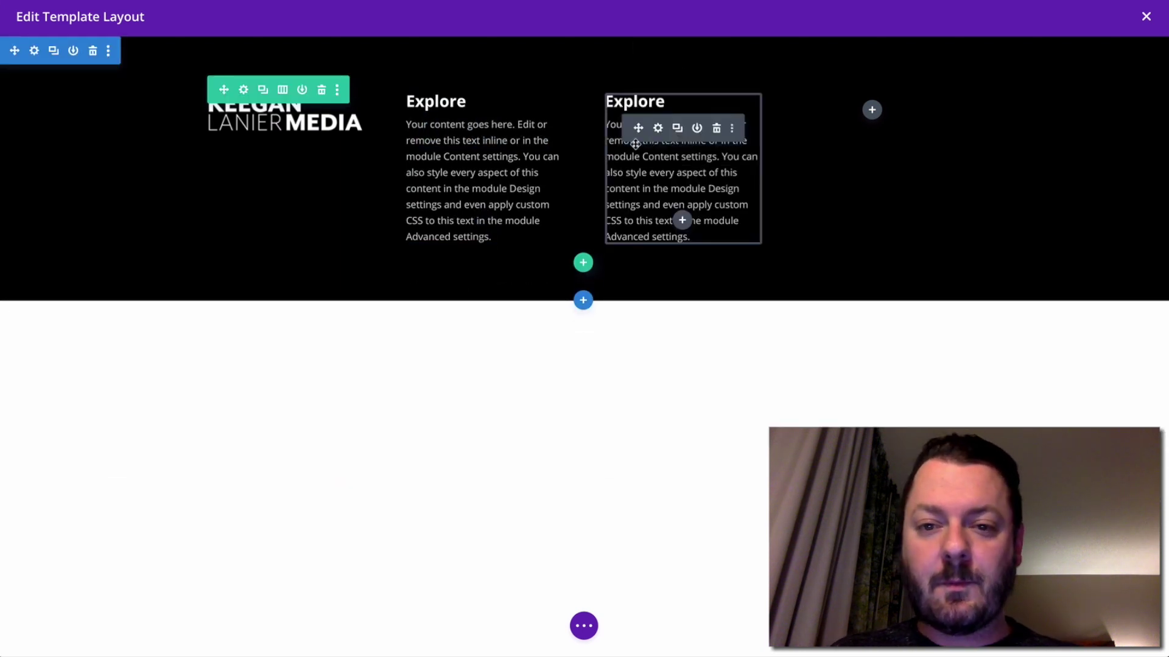
left_click(675, 132)
key("ctrl+z")
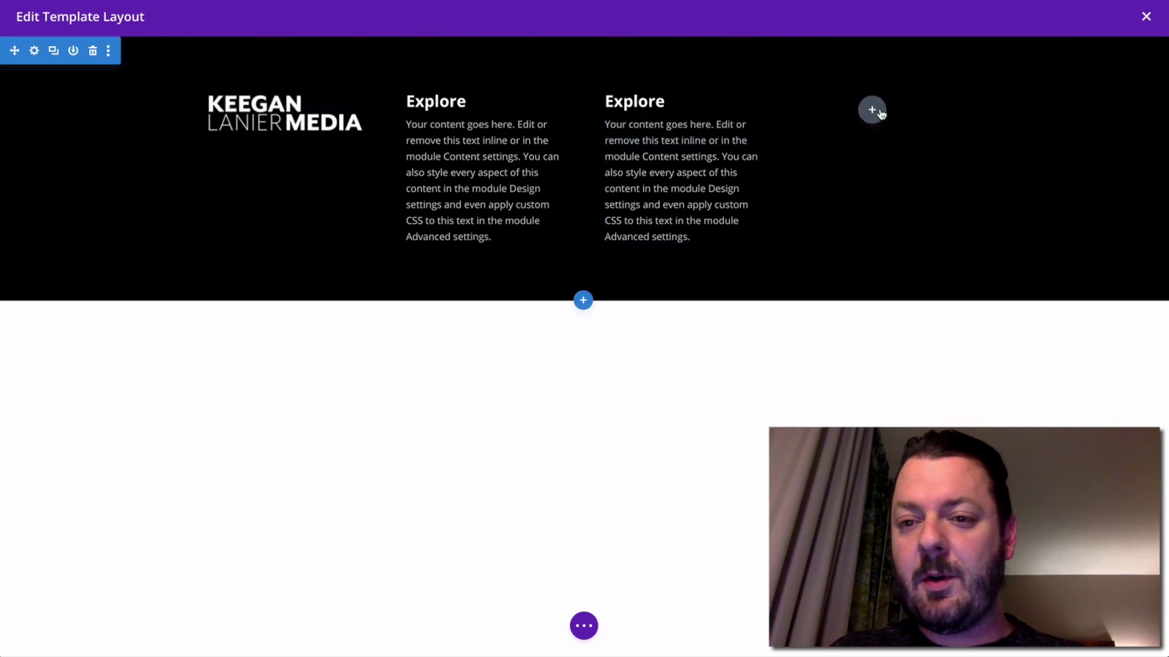
left_click_drag(881, 113, 876, 104)
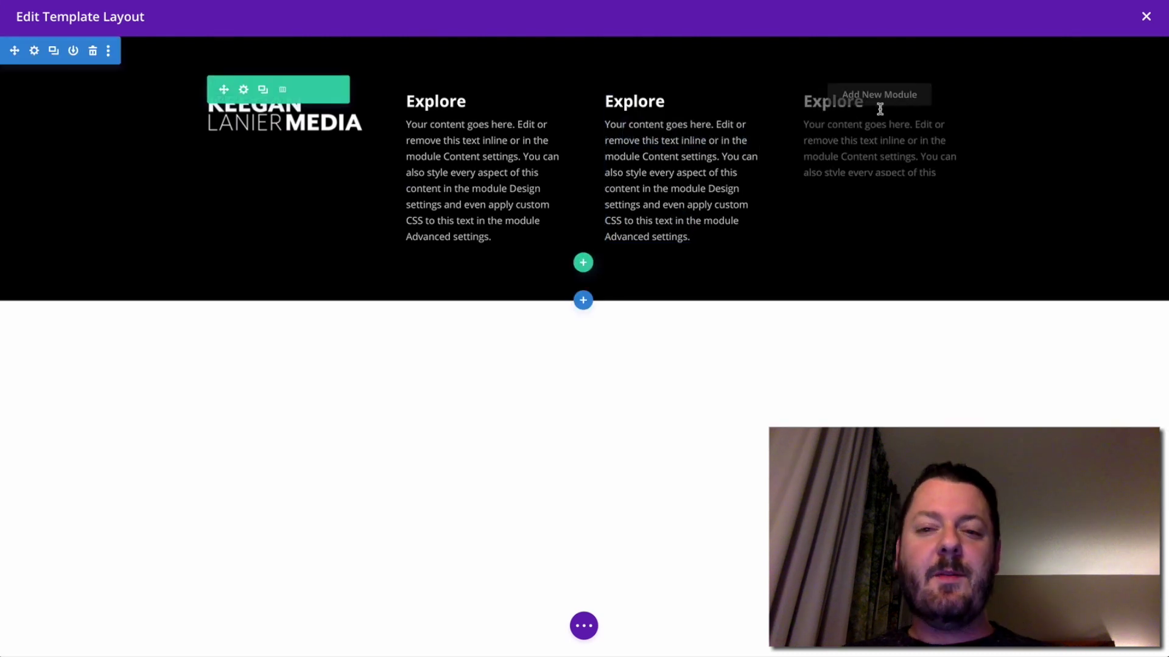
Give the footer row a 1px solid bottom border and save the row settings.
left_click(243, 92)
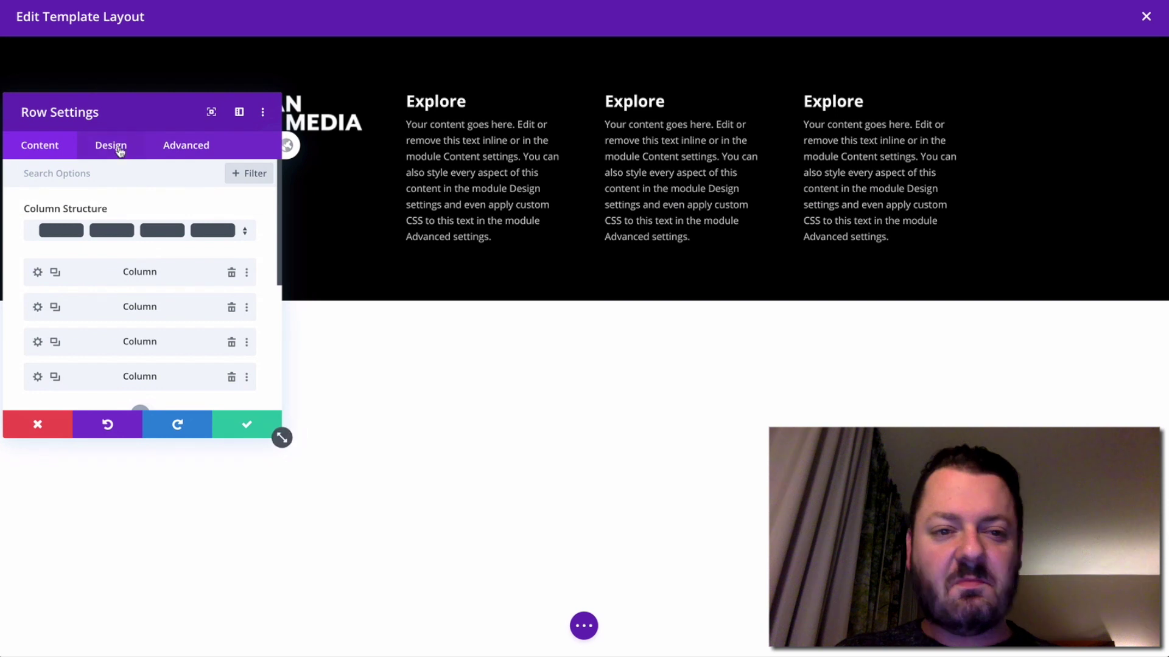
left_click(120, 151)
left_click(105, 301)
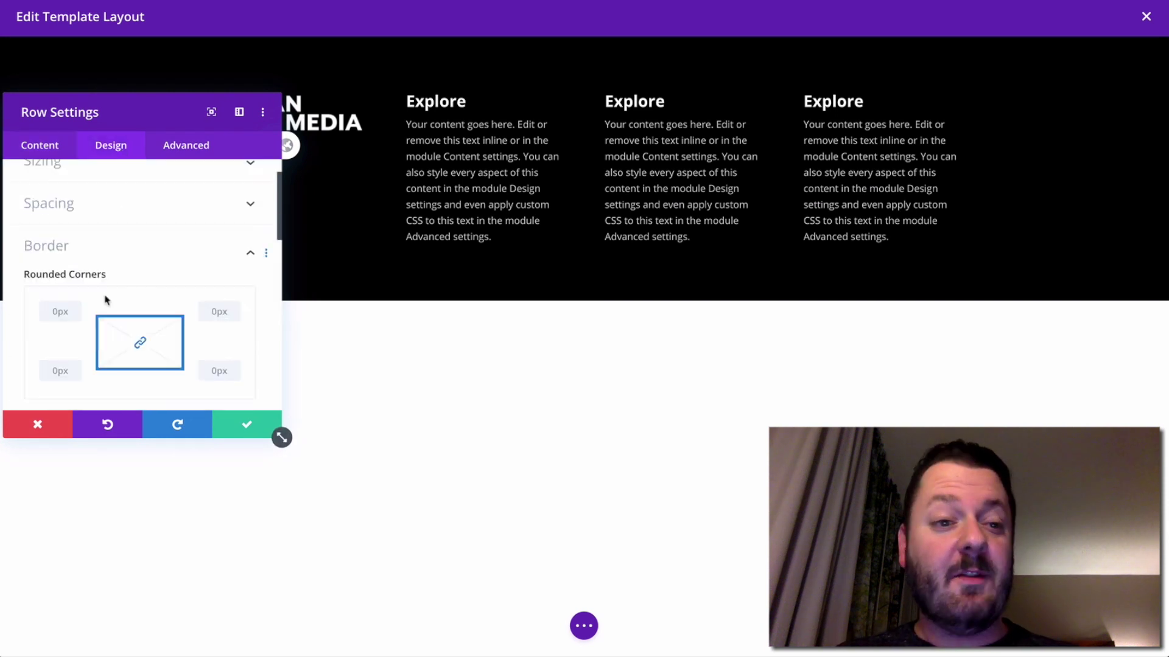
scroll(105, 304, "down", 4)
left_click(196, 247)
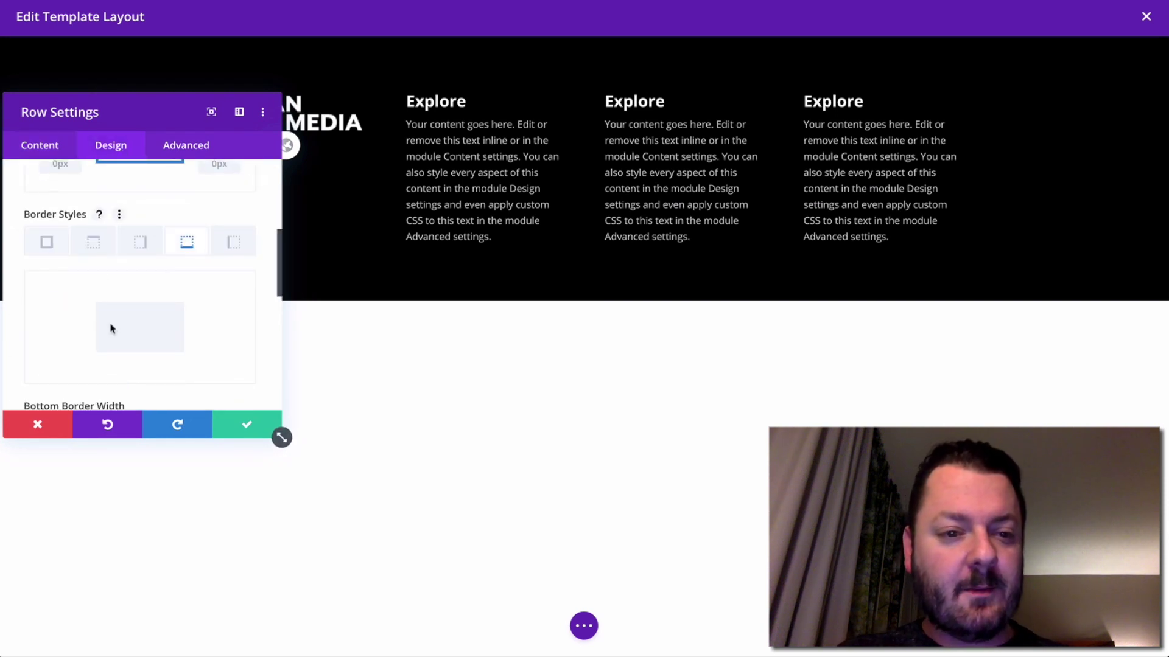
scroll(110, 327, "down", 3)
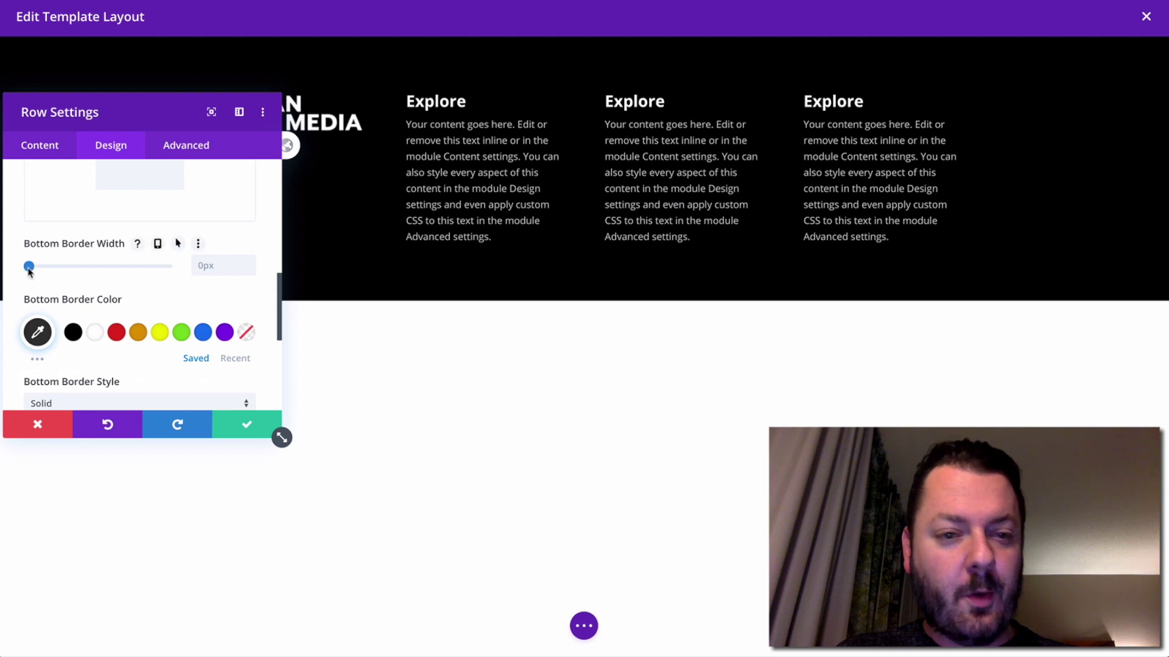
left_click_drag(28, 268, 32, 268)
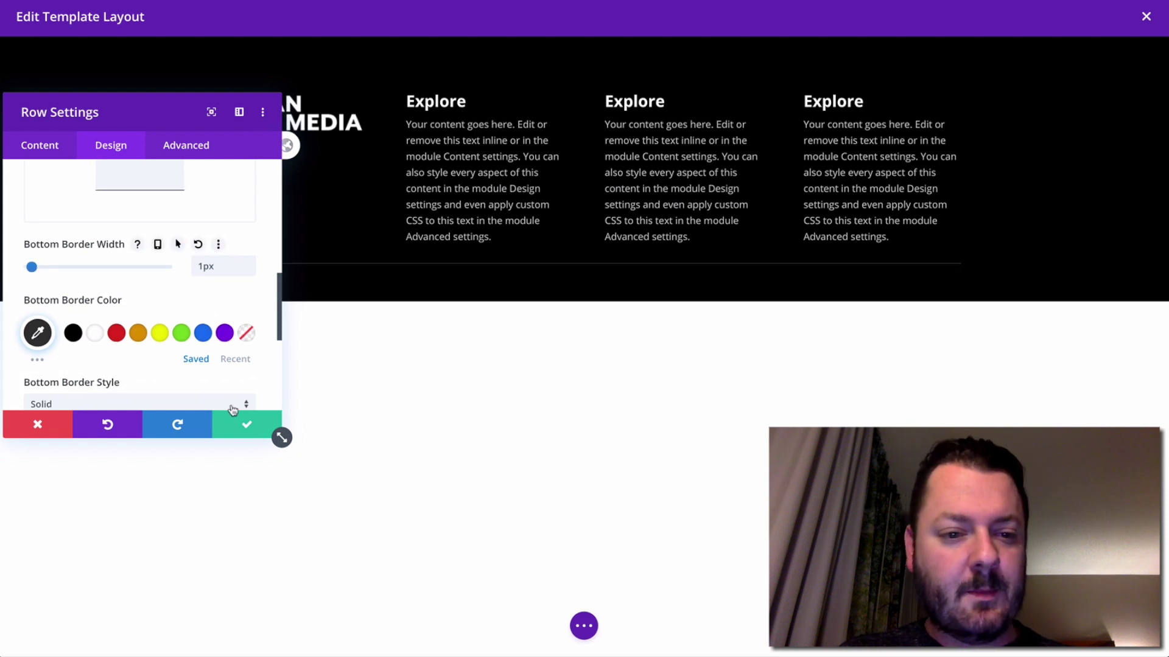
left_click(247, 427)
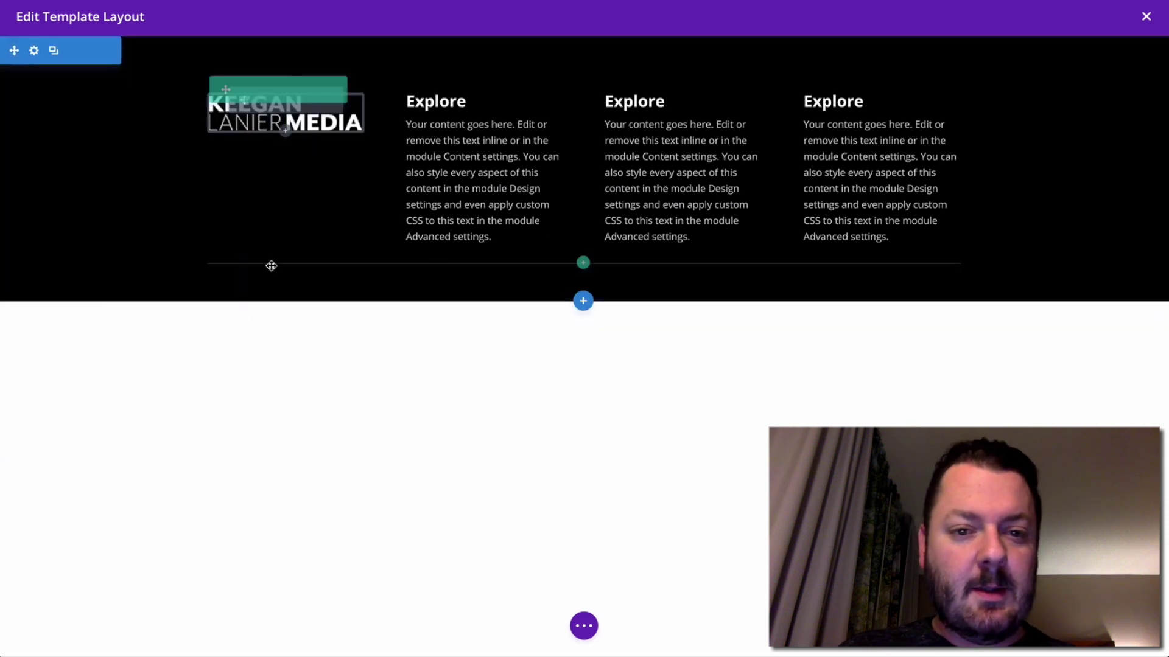
Insert a row below with a Menu module displaying Main Menu.
mouse_move(582, 264)
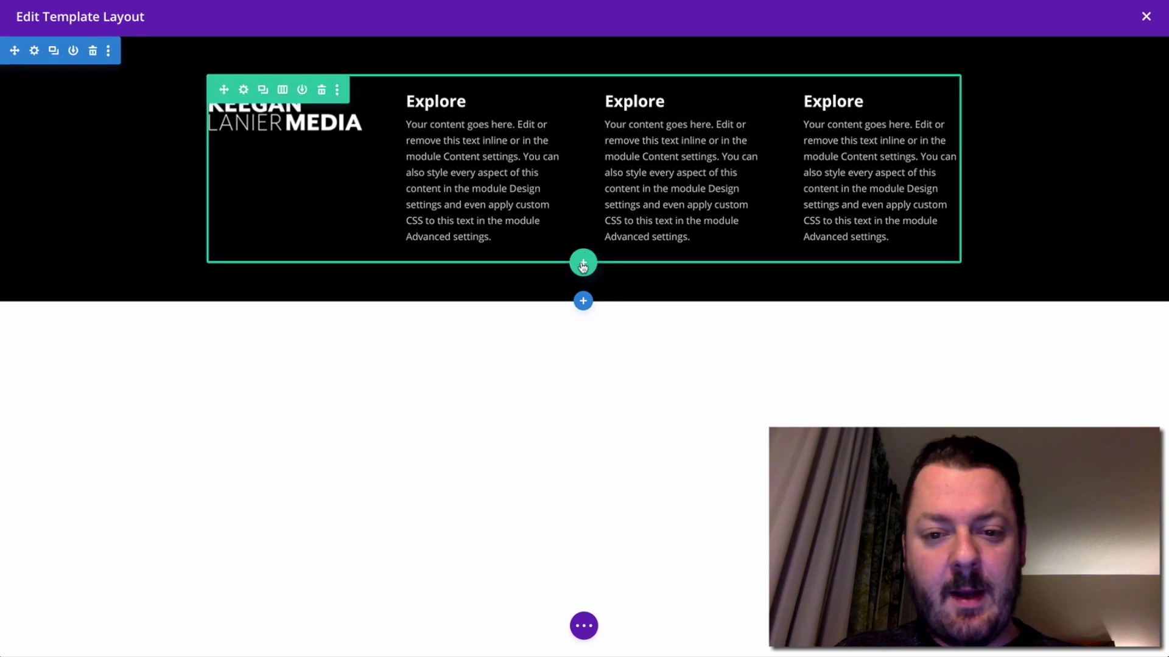
left_click(583, 265)
left_click(487, 407)
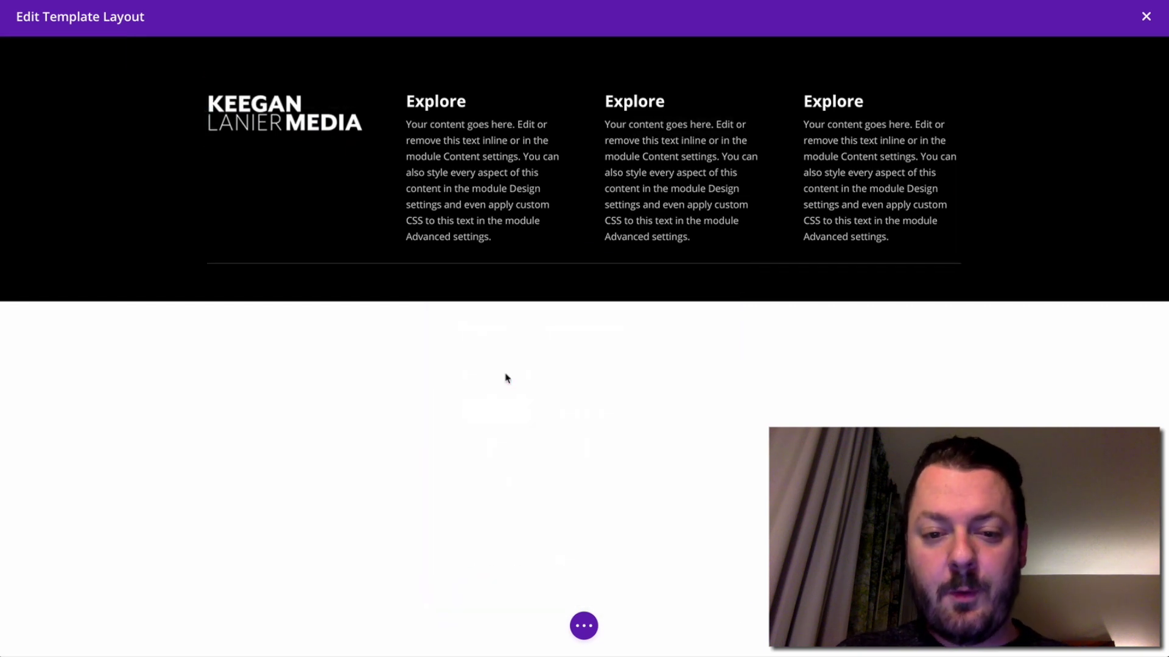
type("menu")
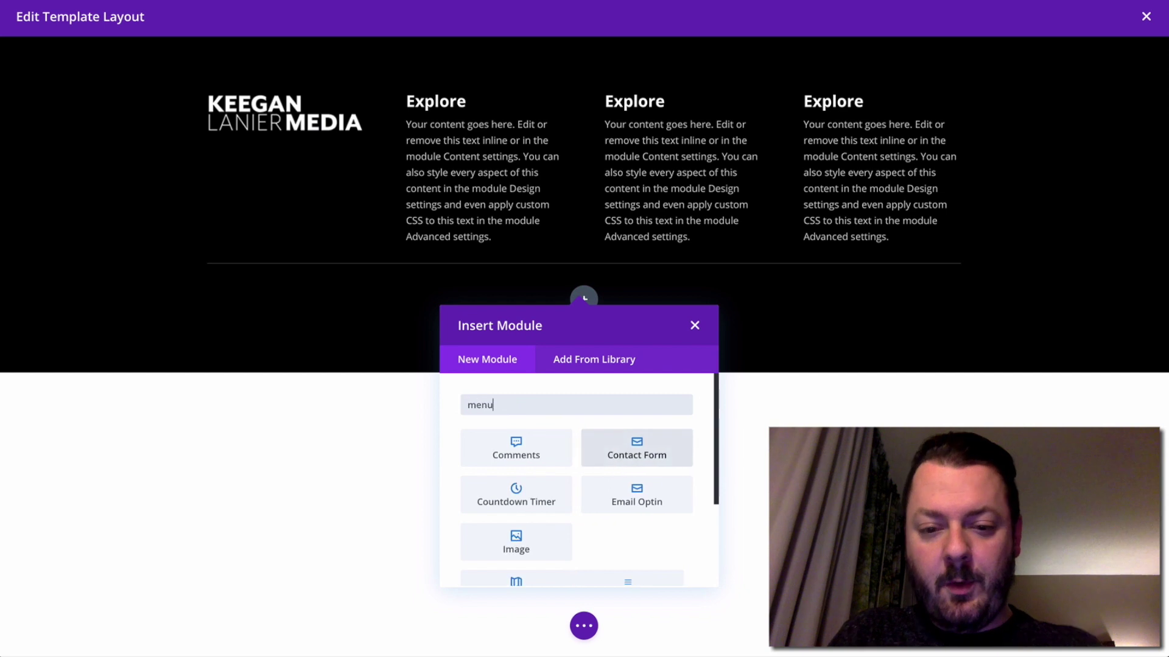
left_click(509, 448)
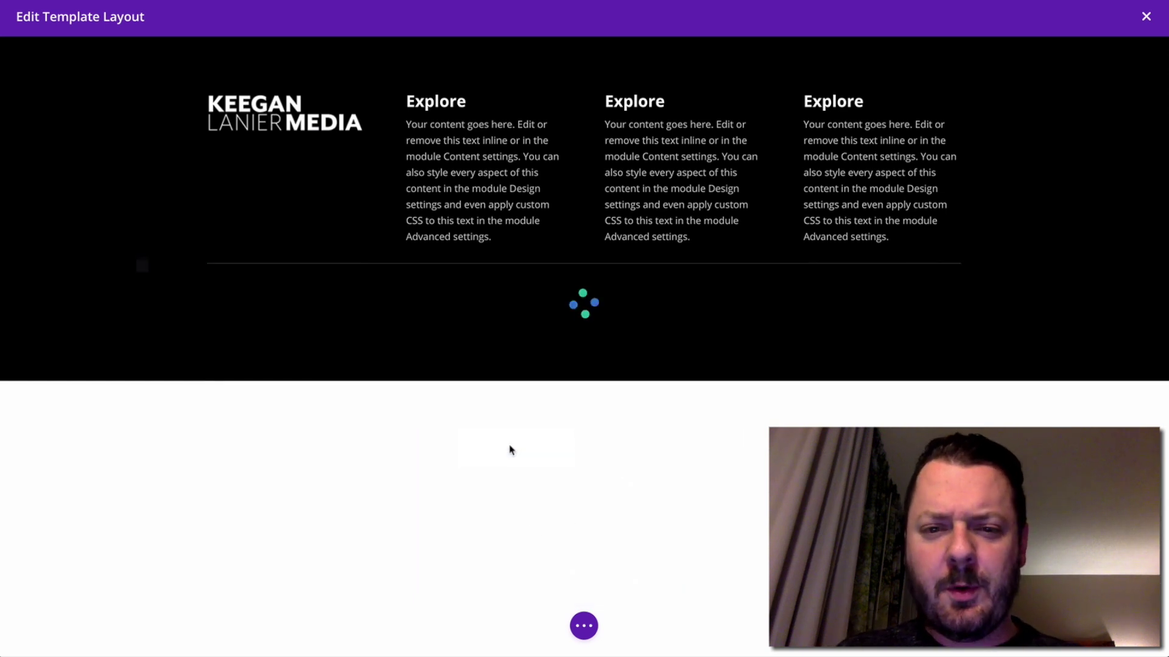
left_click(183, 262)
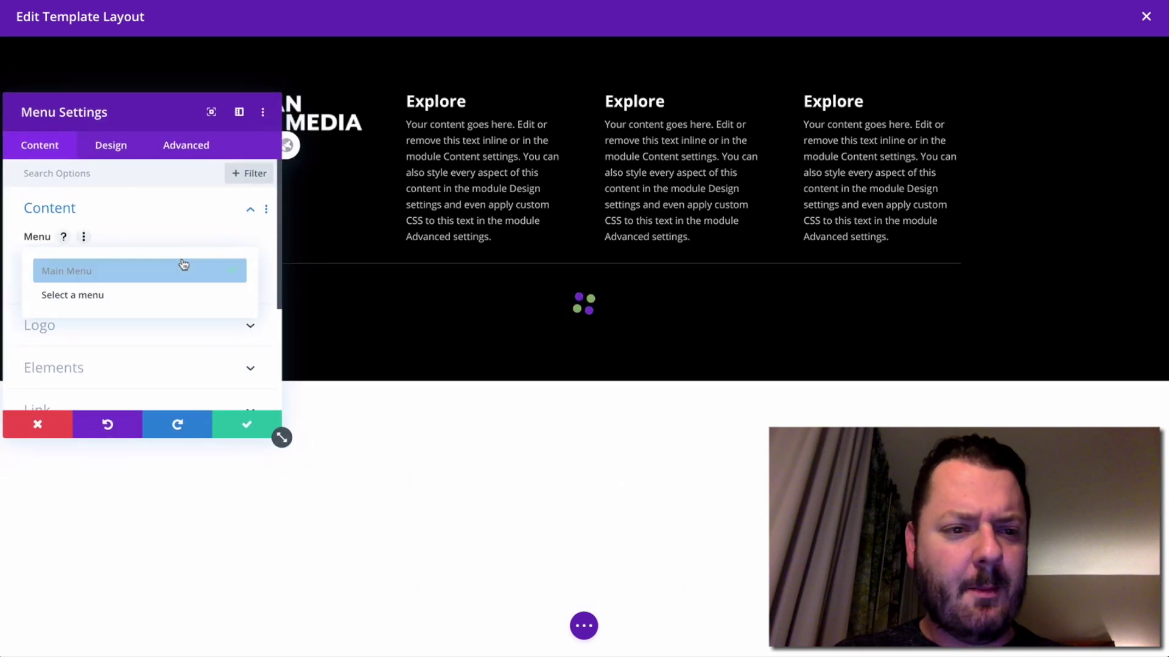
left_click(187, 239)
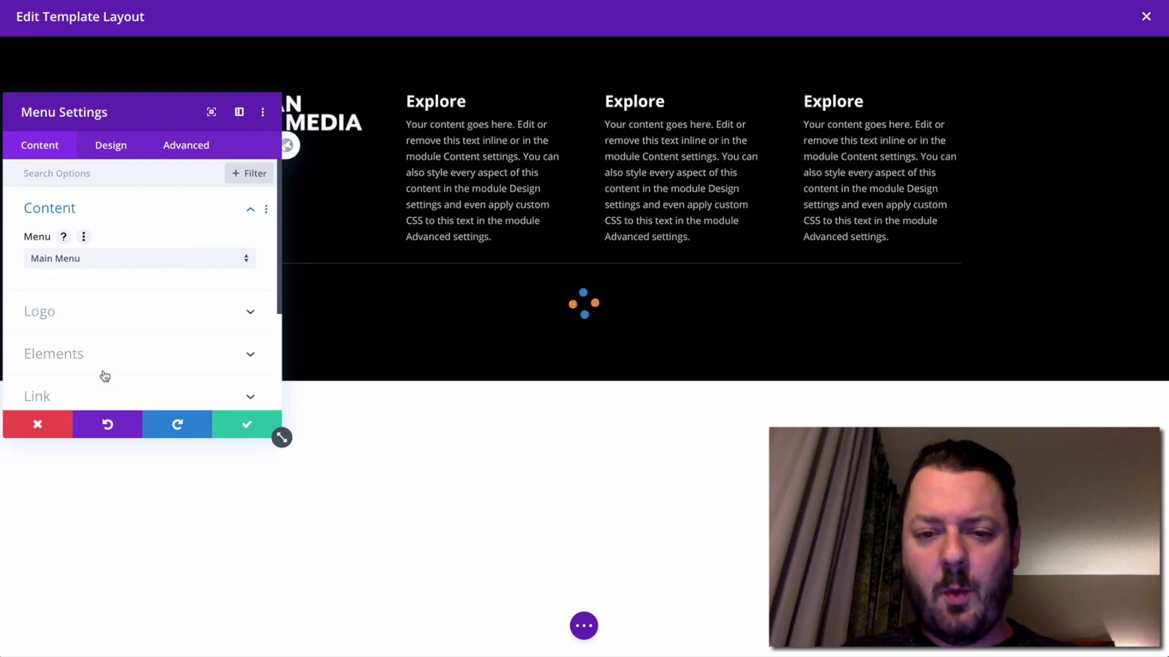
left_click(119, 145)
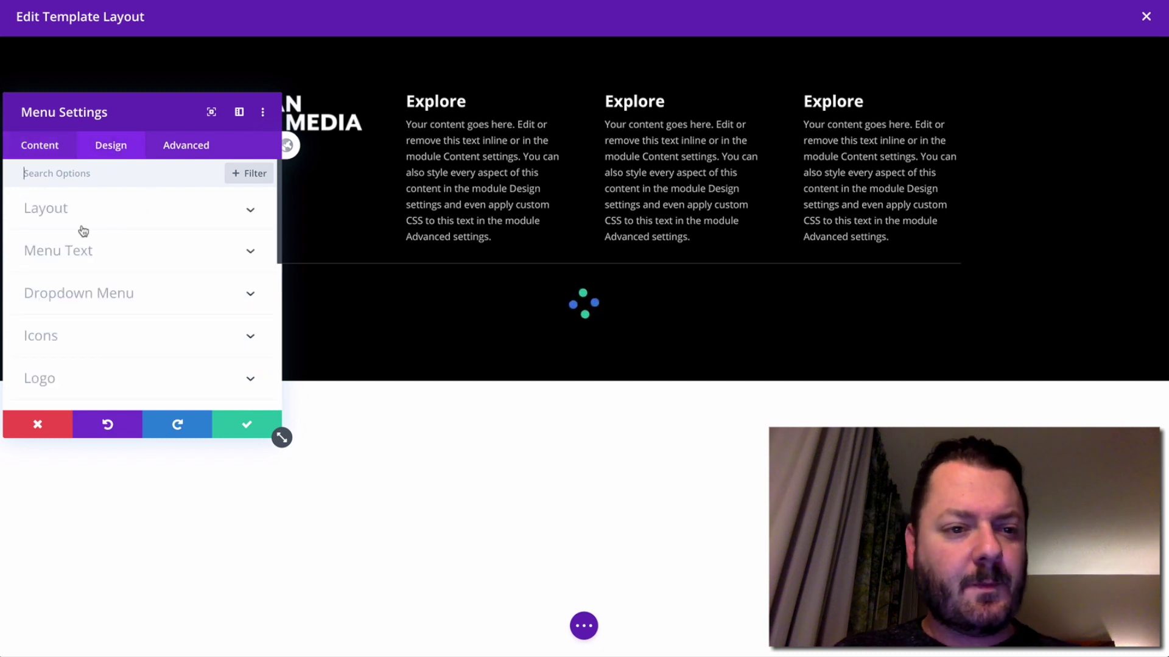
Set the footer menu style to Centered and make its bar background transparent.
left_click(123, 263)
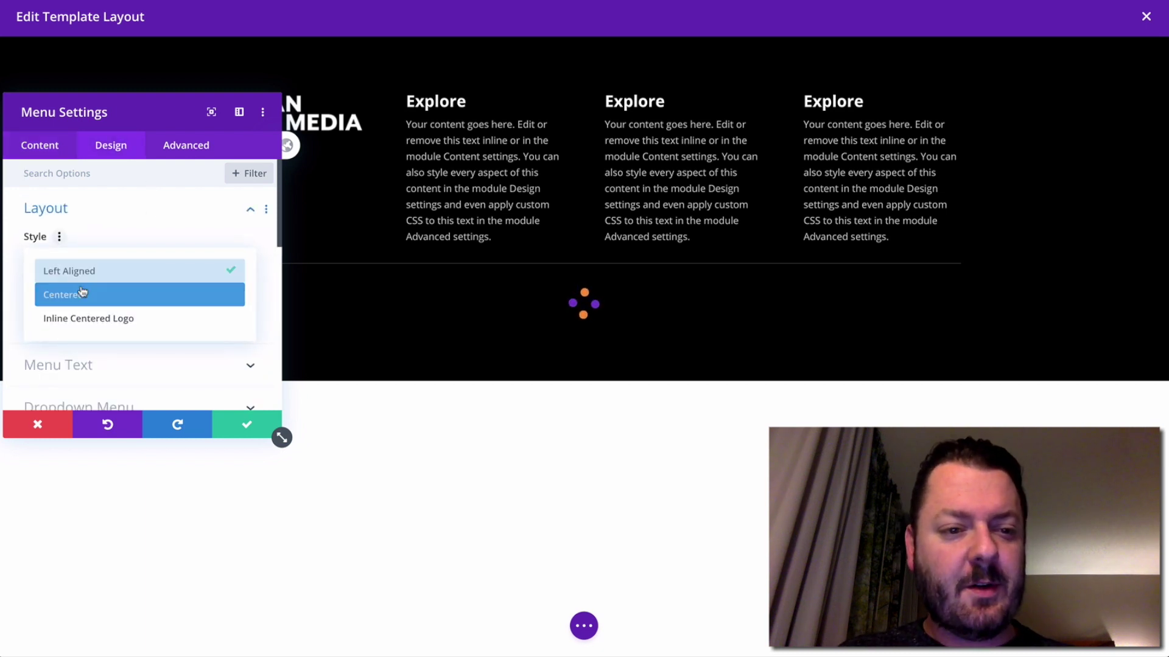
left_click(86, 289)
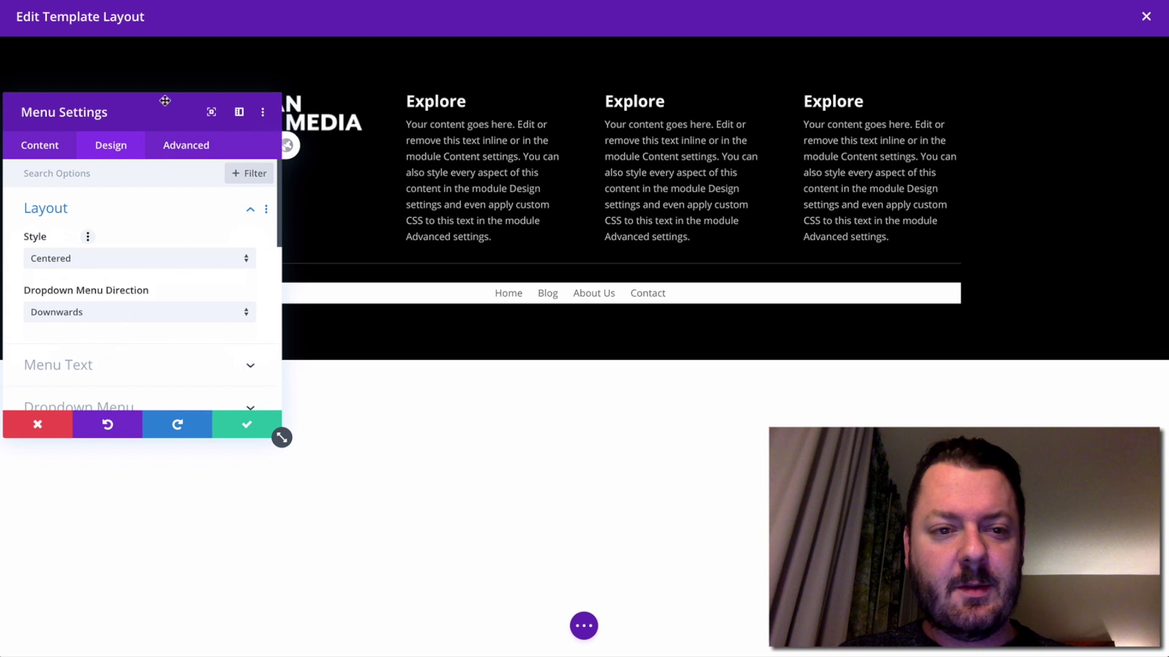
left_click(40, 146)
left_click(92, 380)
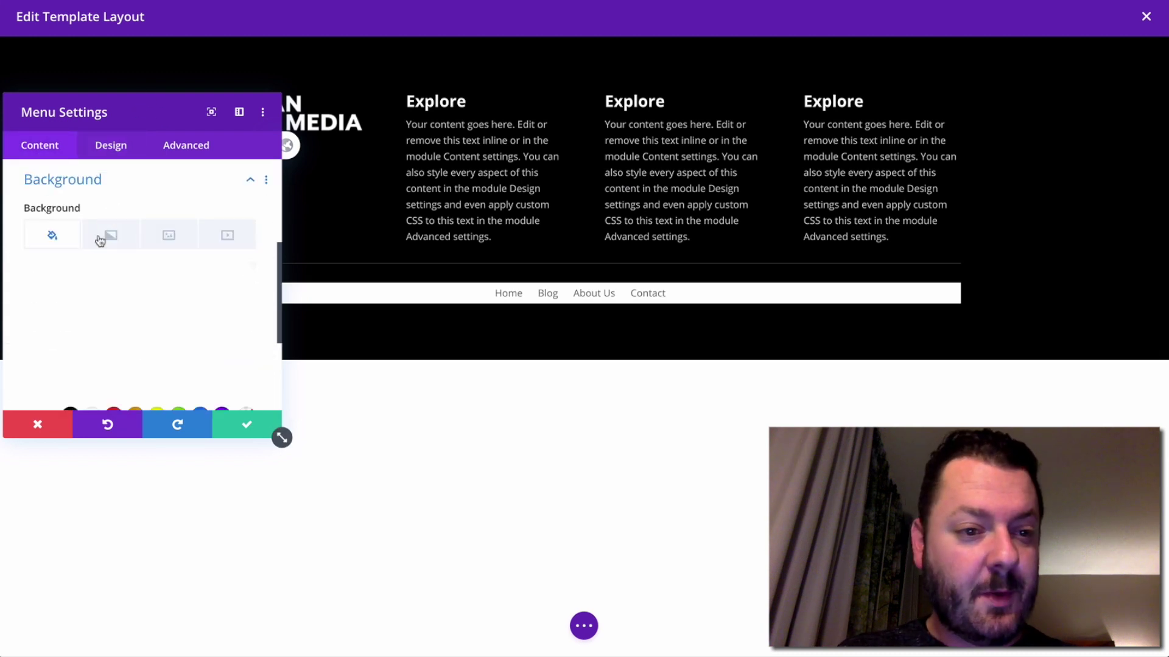
left_click(130, 313)
left_click(214, 248)
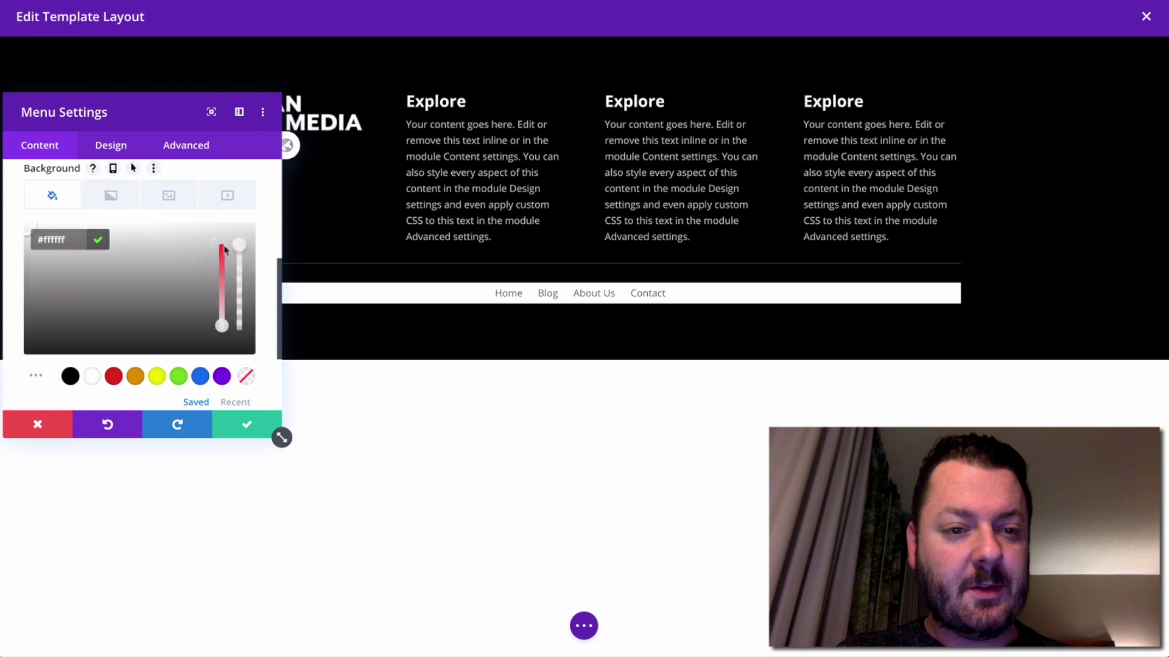
left_click(236, 375)
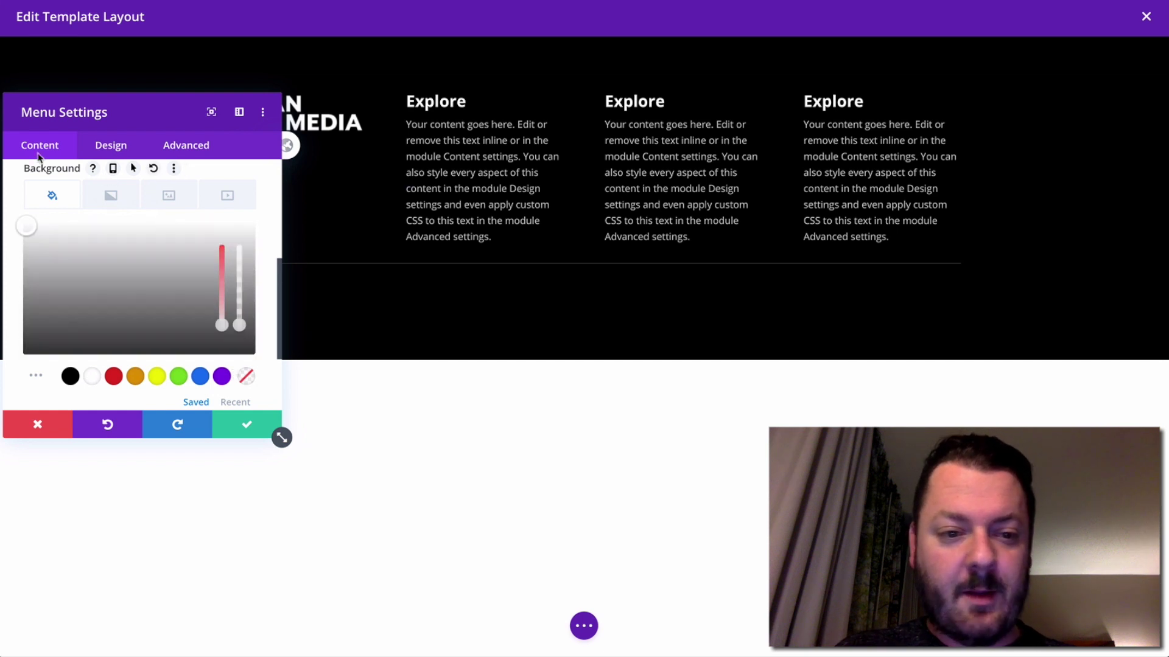
scroll(62, 231, "up", 3)
left_click(63, 253)
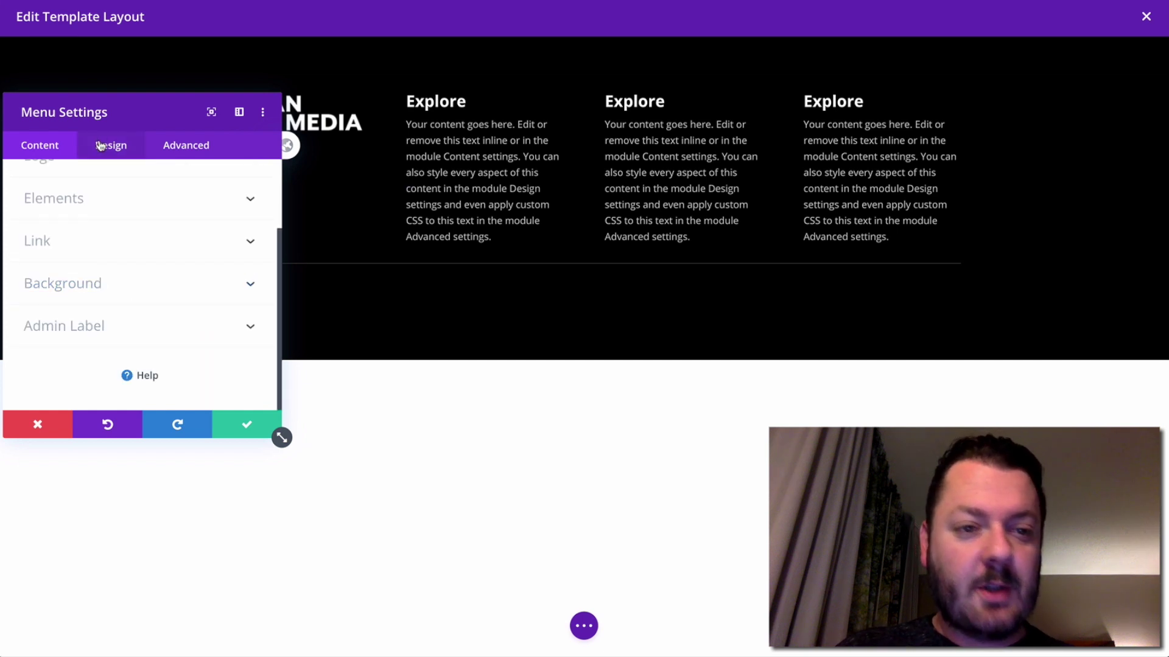
Switch the menu's text colour scheme to Light.
left_click(99, 144)
left_click(84, 260)
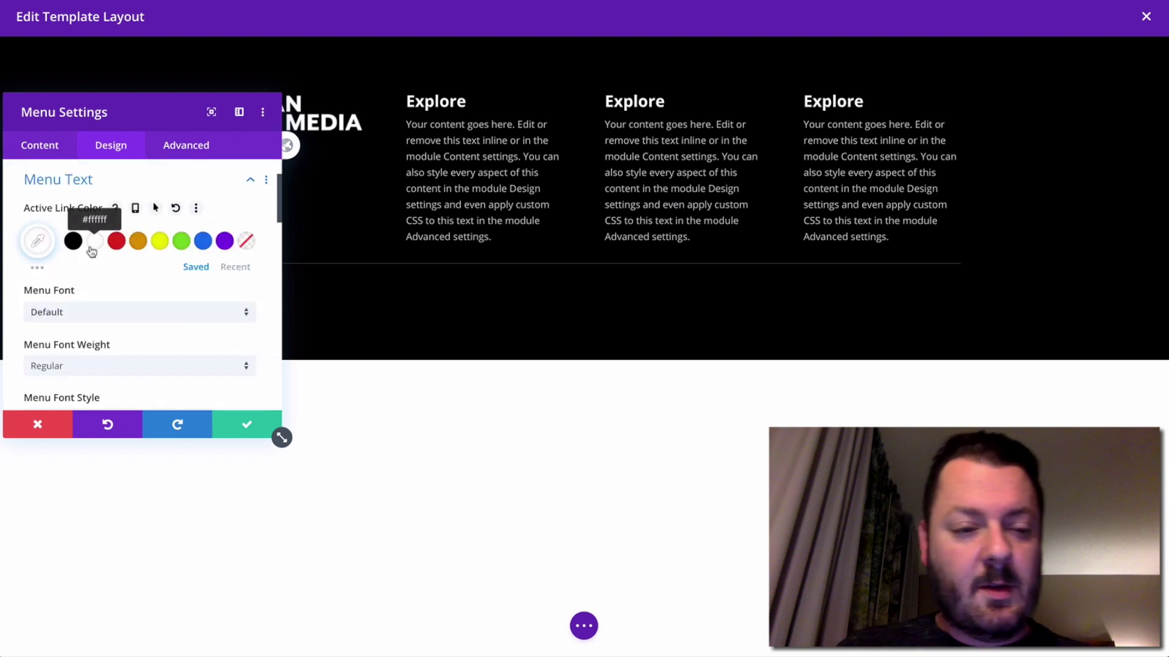
scroll(144, 258, "down", 8)
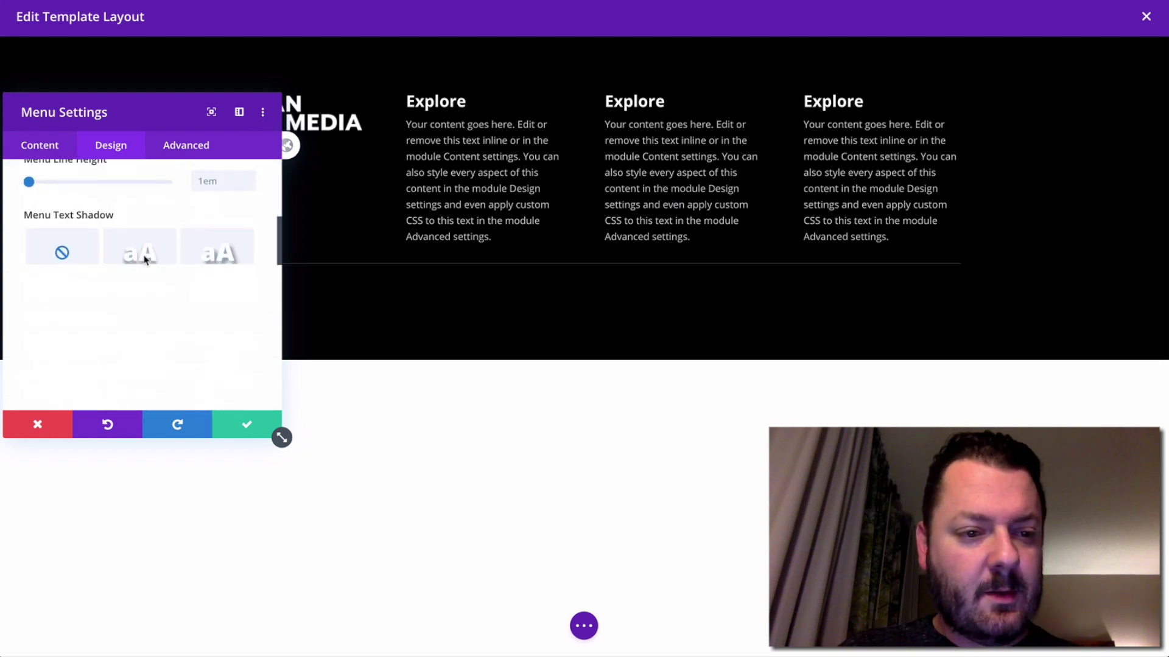
scroll(143, 261, "down", 3)
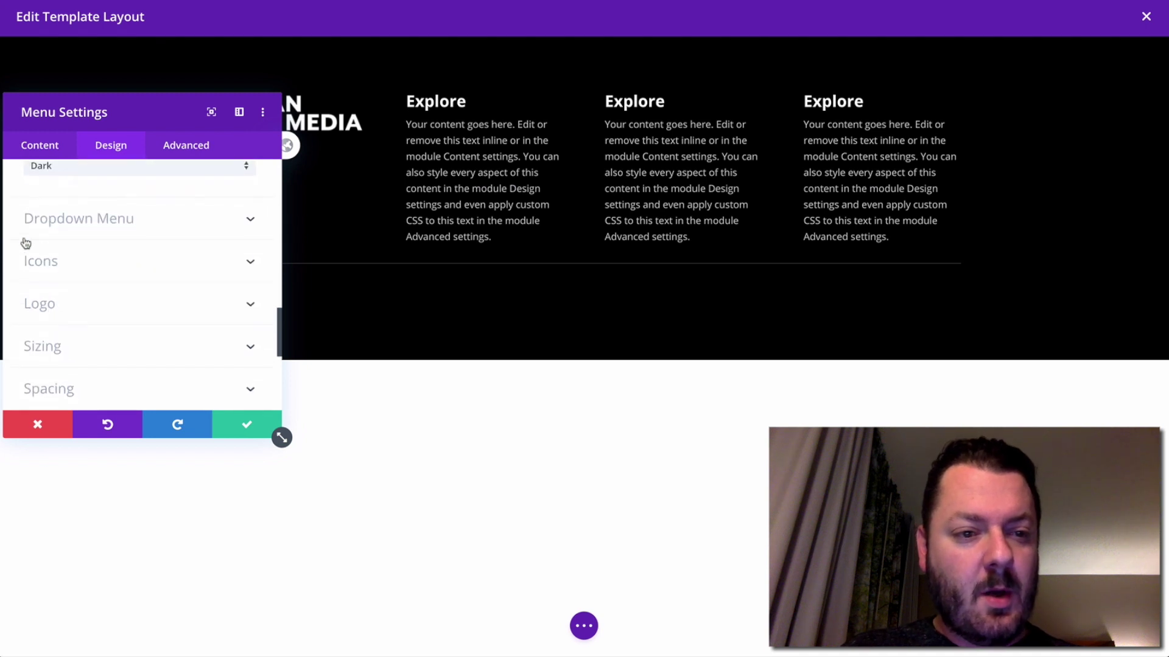
scroll(126, 246, "up", 3)
left_click(86, 310)
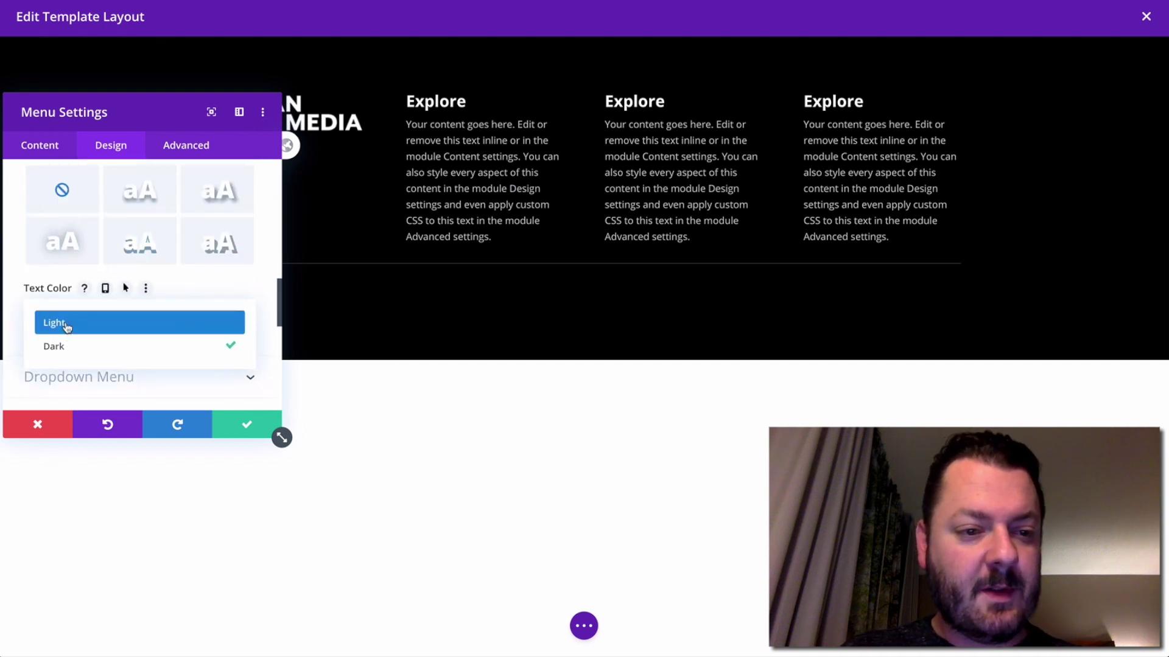
left_click(66, 328)
Lower the menu text colour opacity to rgba(0,0,0,0.51) and save the Menu module.
scroll(158, 233, "up", 5)
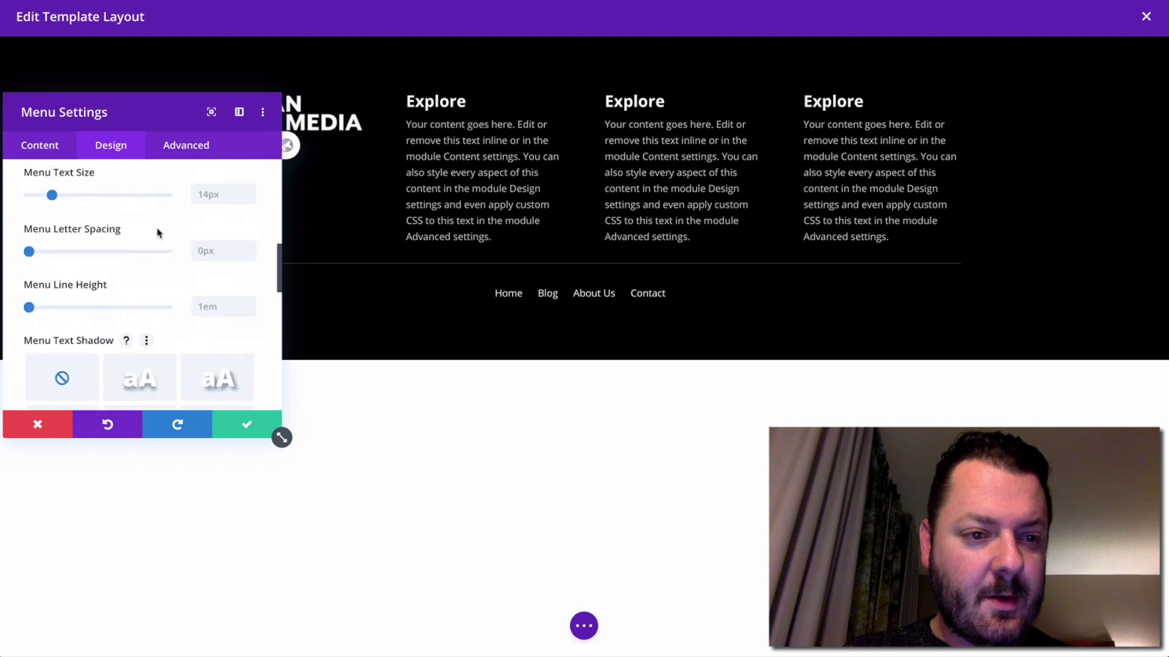
scroll(157, 234, "up", 3)
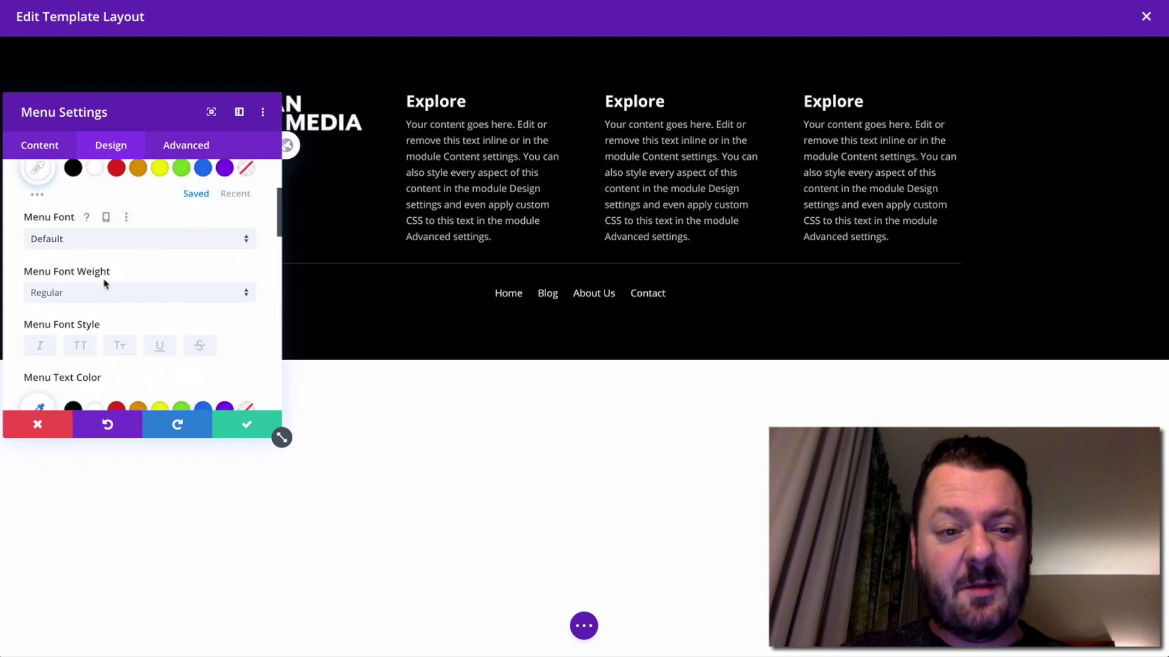
scroll(128, 318, "down", 2)
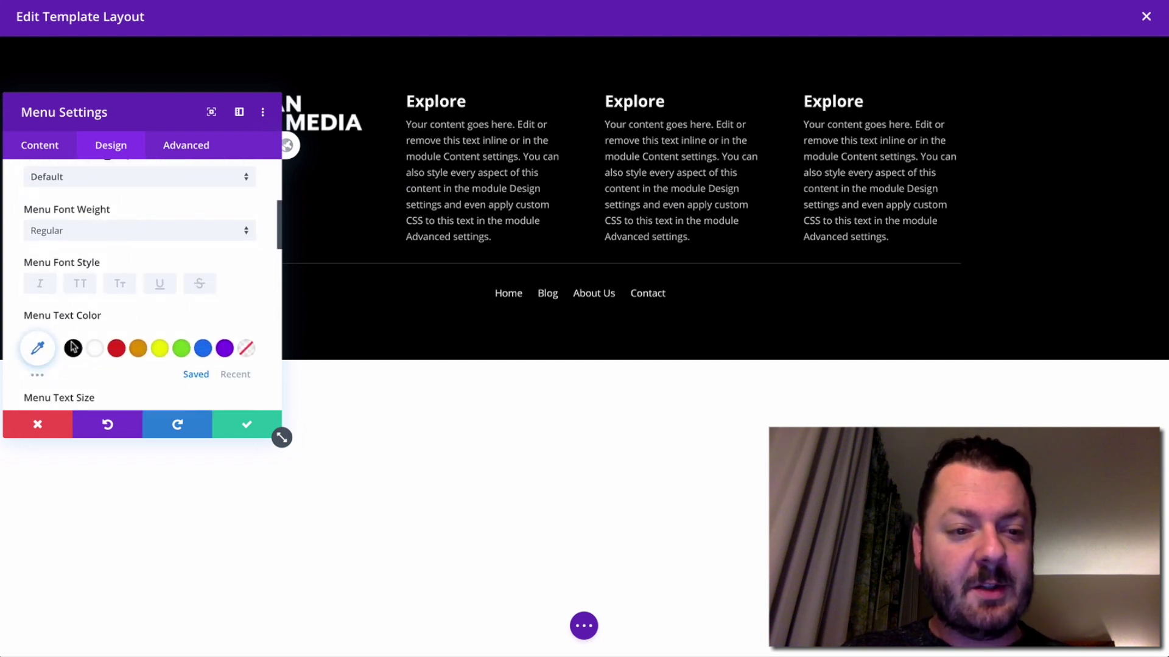
left_click(37, 346)
left_click_drag(239, 355, 238, 405)
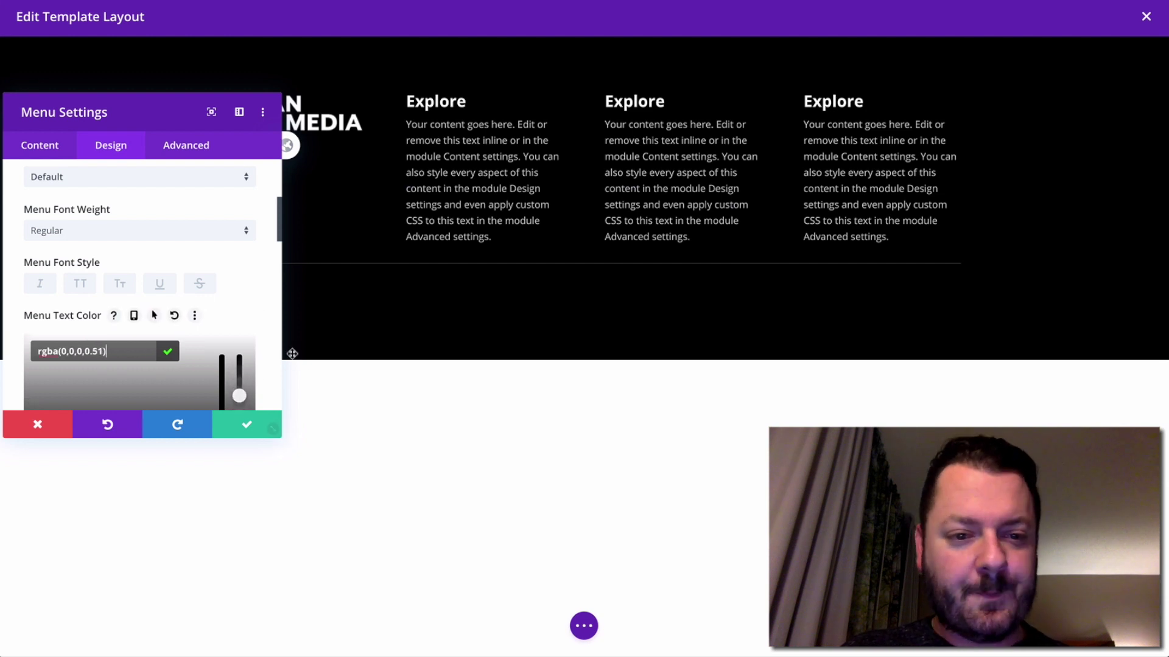
scroll(250, 298, "down", 3)
scroll(251, 300, "up", 1)
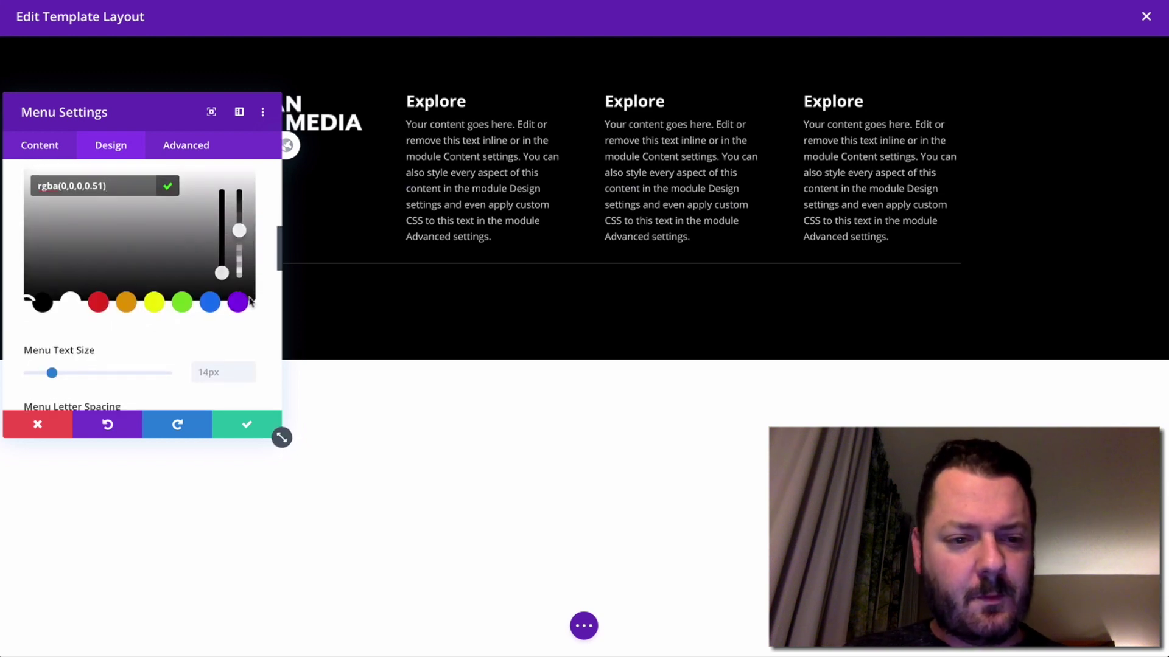
left_click(240, 426)
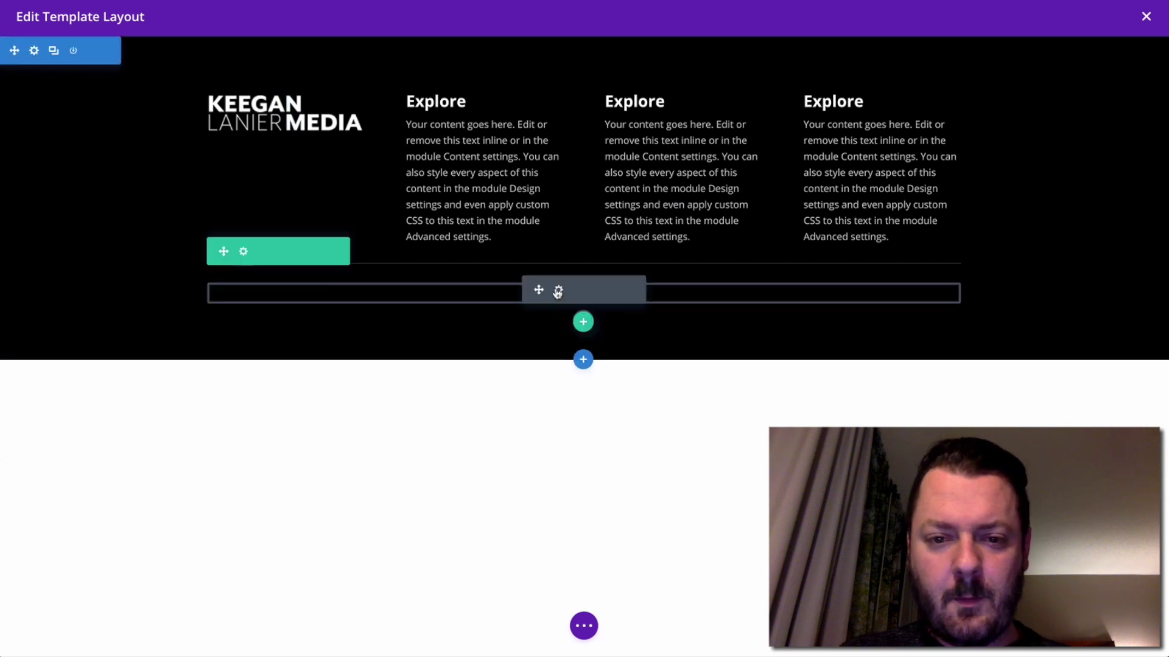
Set the footer Menu Text Color to translucent white rgba(255,255,255,0.71) and save.
left_click(559, 291)
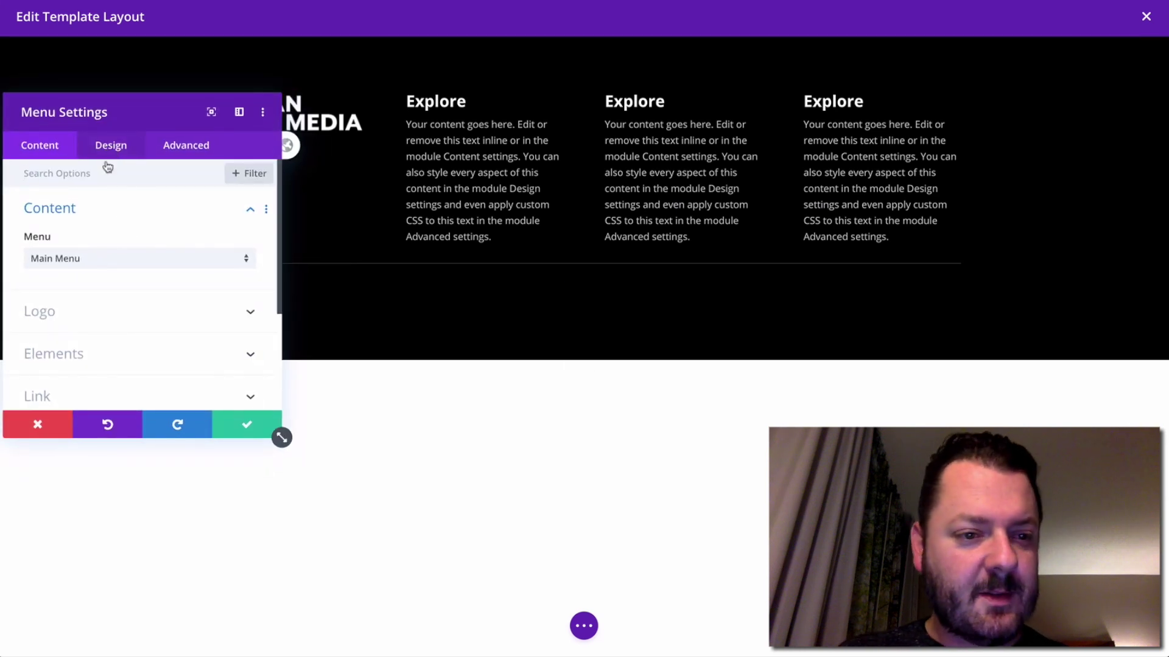
left_click(120, 149)
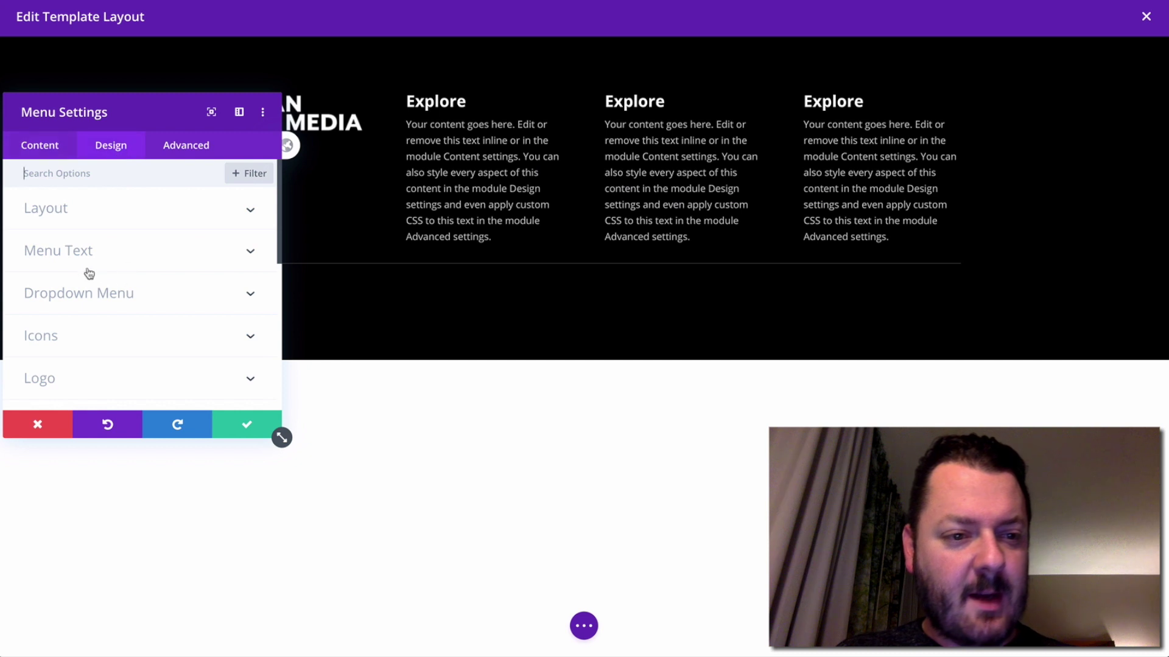
left_click(123, 254)
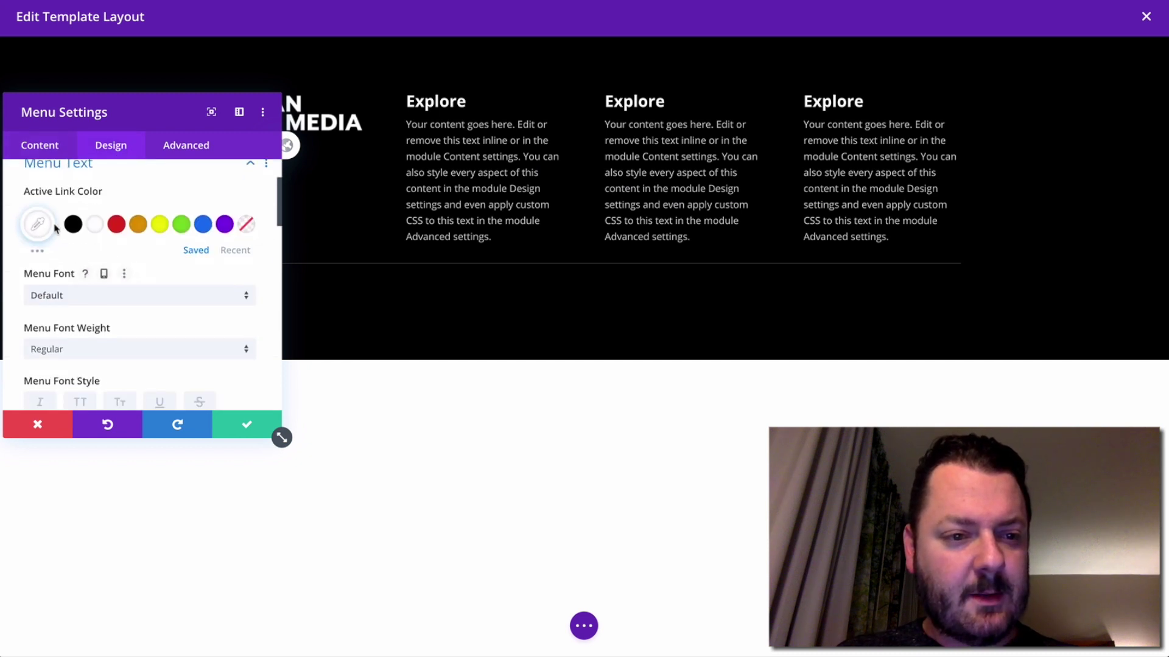
left_click(39, 228)
left_click(12, 285)
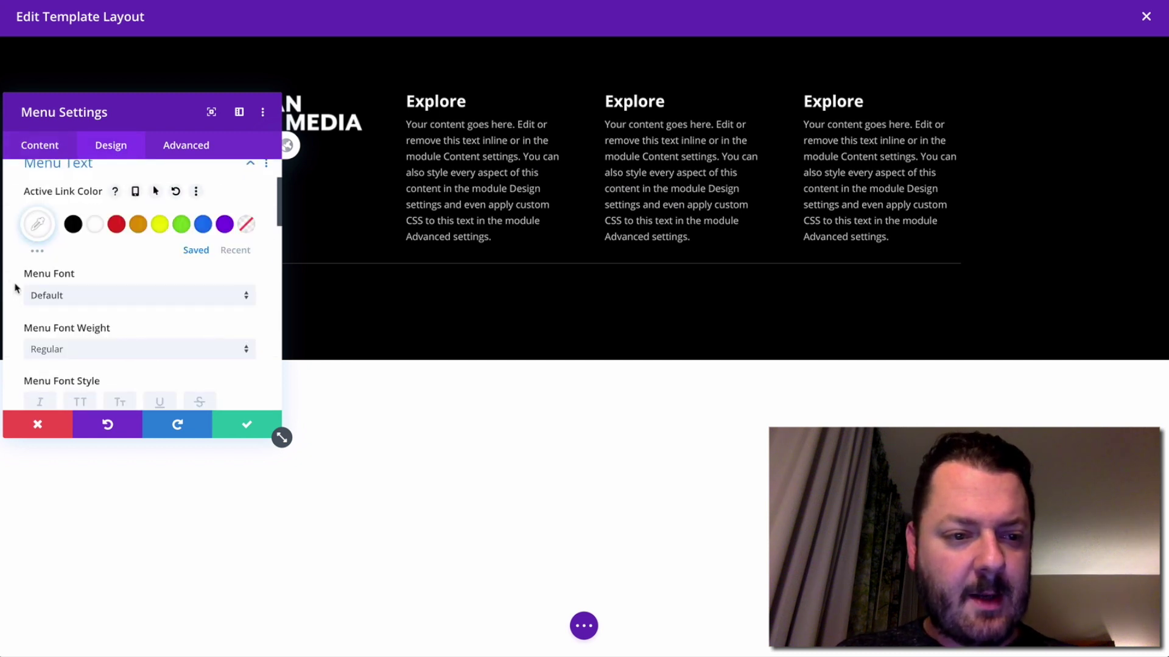
scroll(31, 325, "down", 4)
left_click(37, 227)
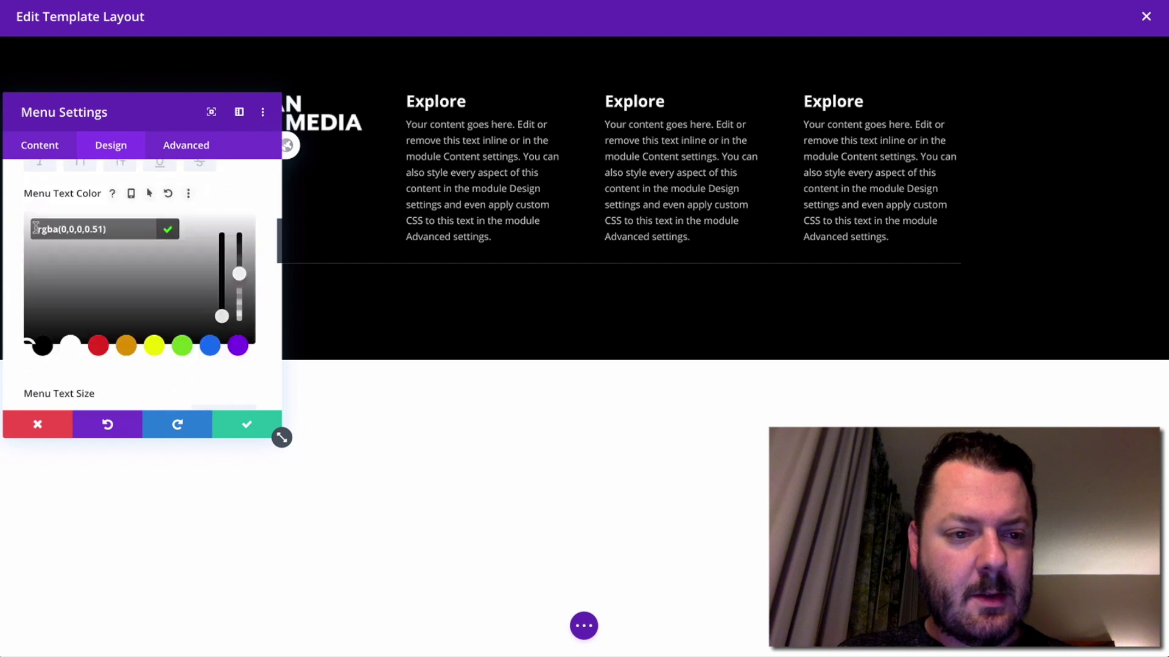
left_click(70, 346)
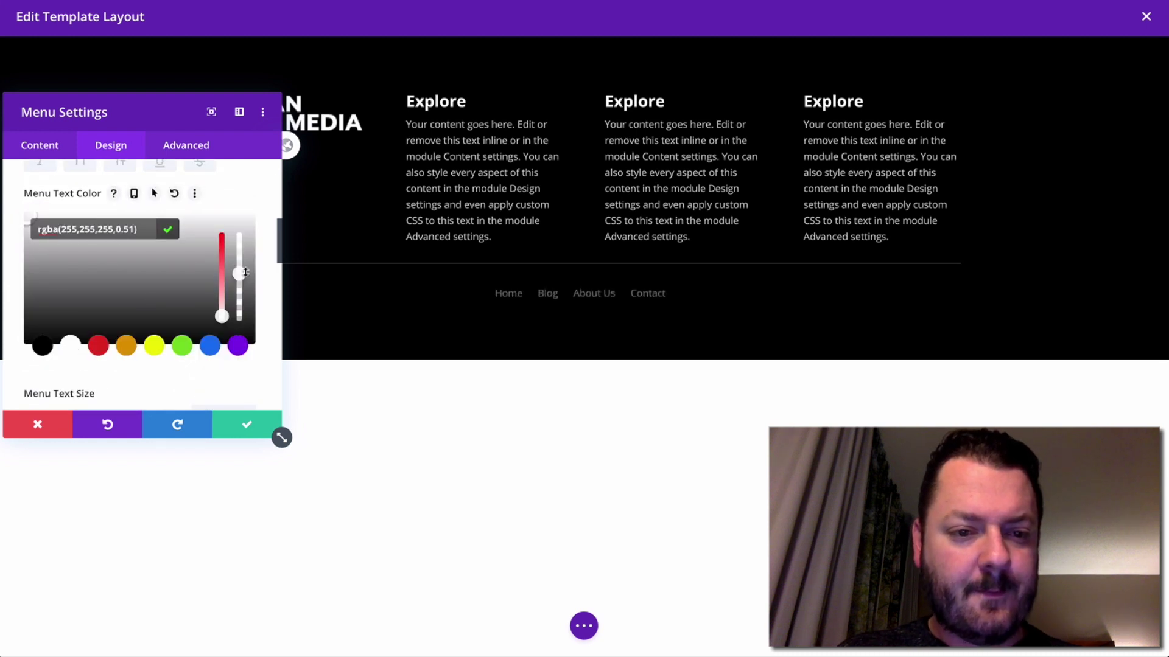
mouse_move(243, 259)
left_mouse_down()
mouse_move(245, 234)
mouse_move(241, 268)
left_mouse_up()
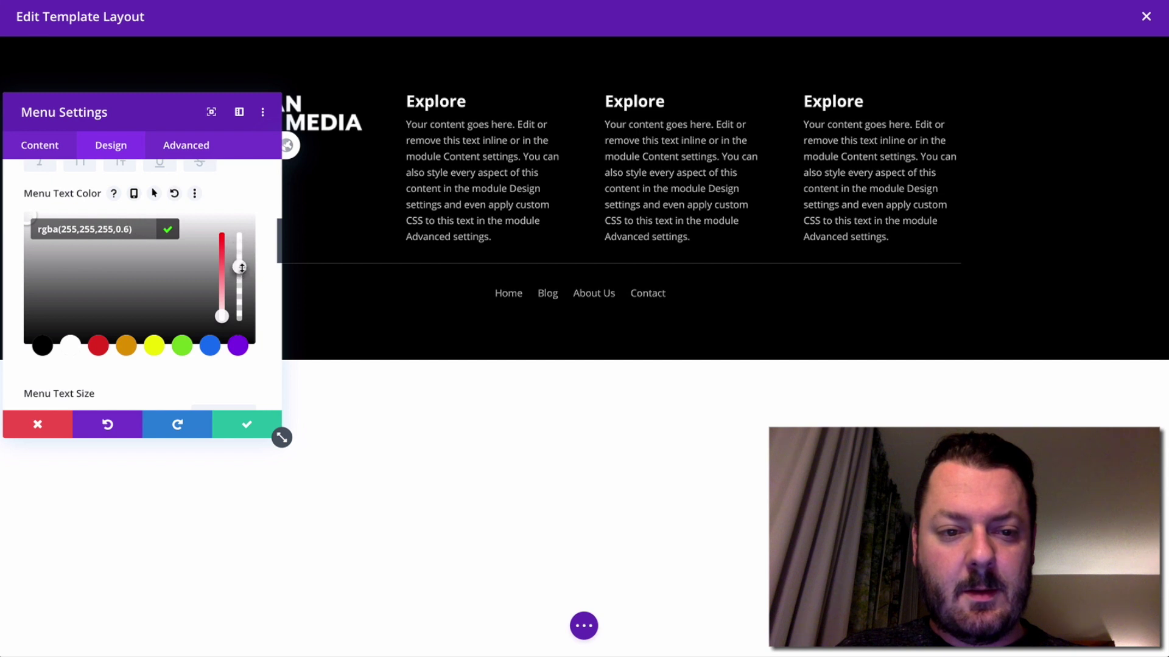
left_click(235, 431)
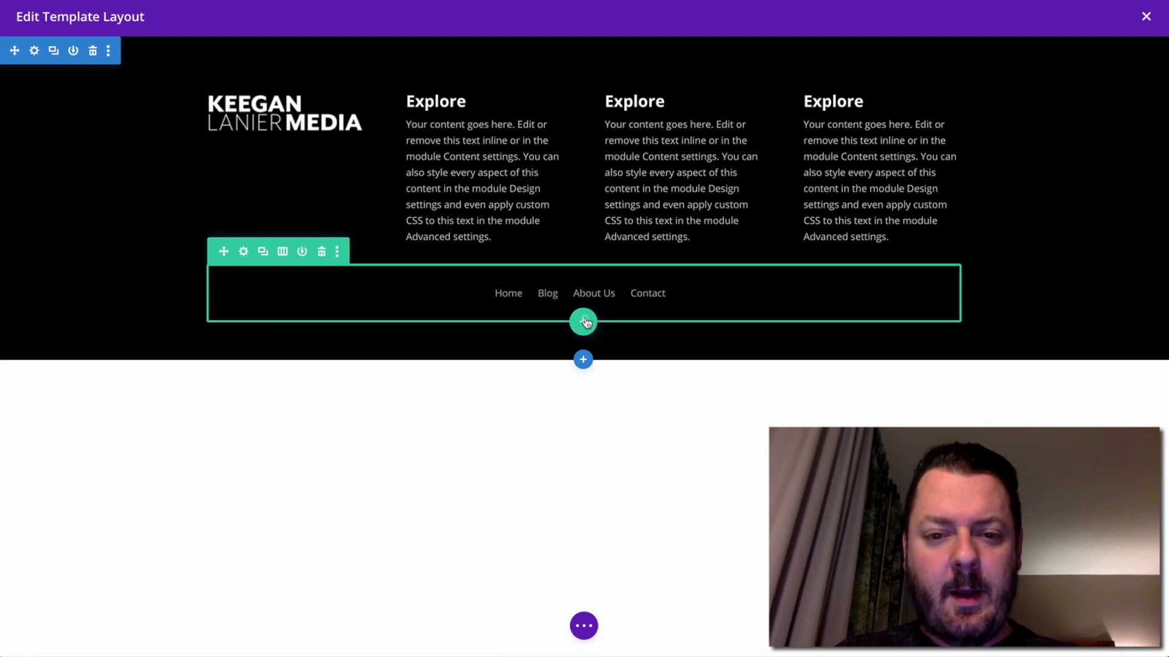
left_click(584, 322)
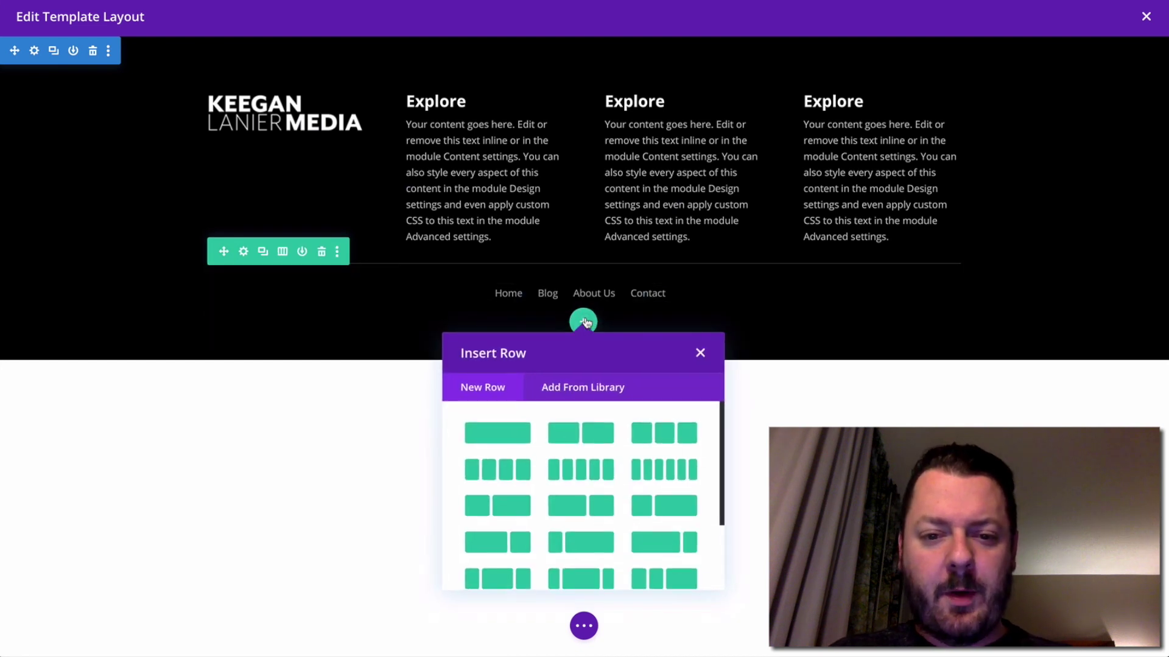
Switch to wireframe view and remove an Accordion module mistakenly added below the menu.
left_click(697, 360)
left_click(584, 626)
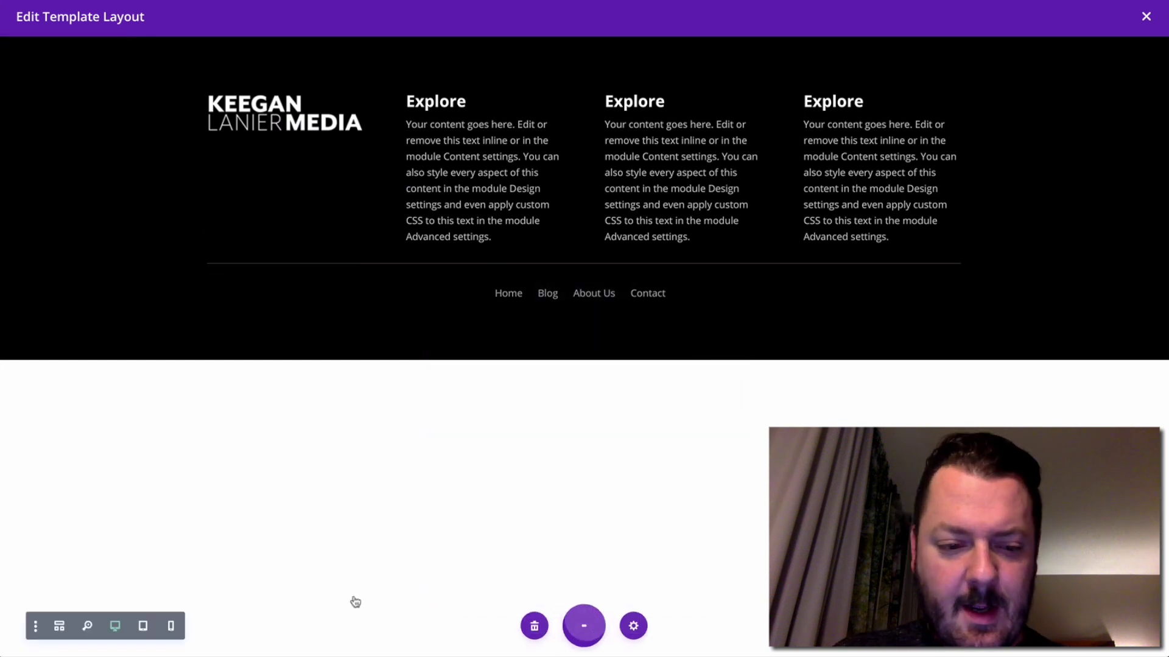
key("ctrl+shift+f")
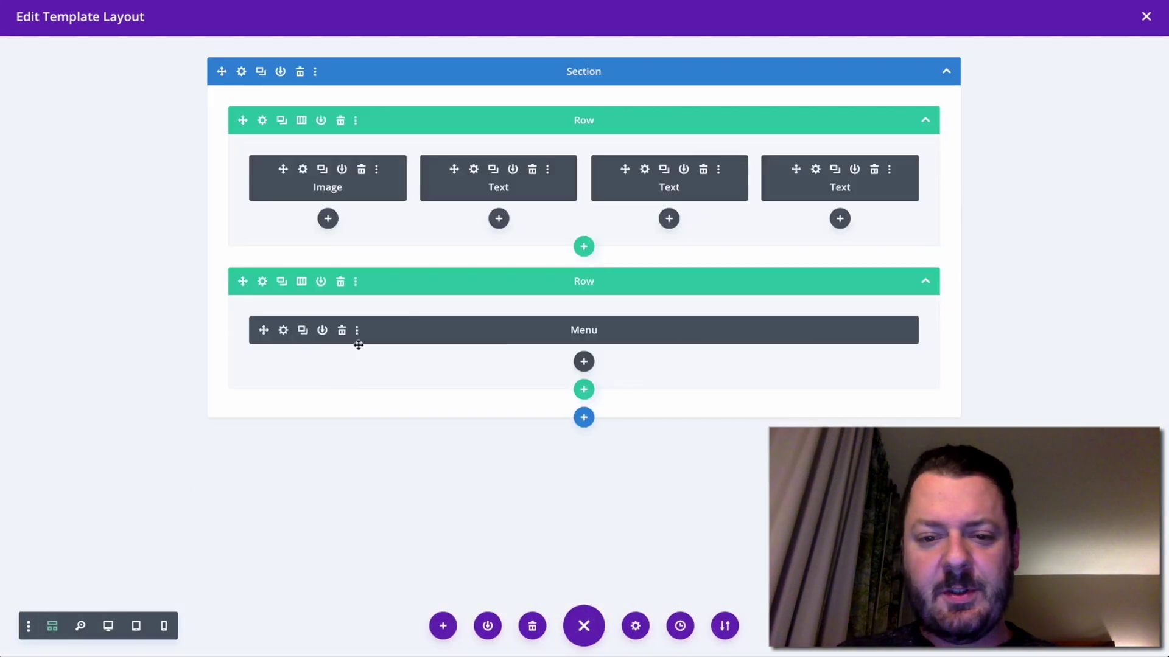
left_click(584, 362)
left_click(486, 209)
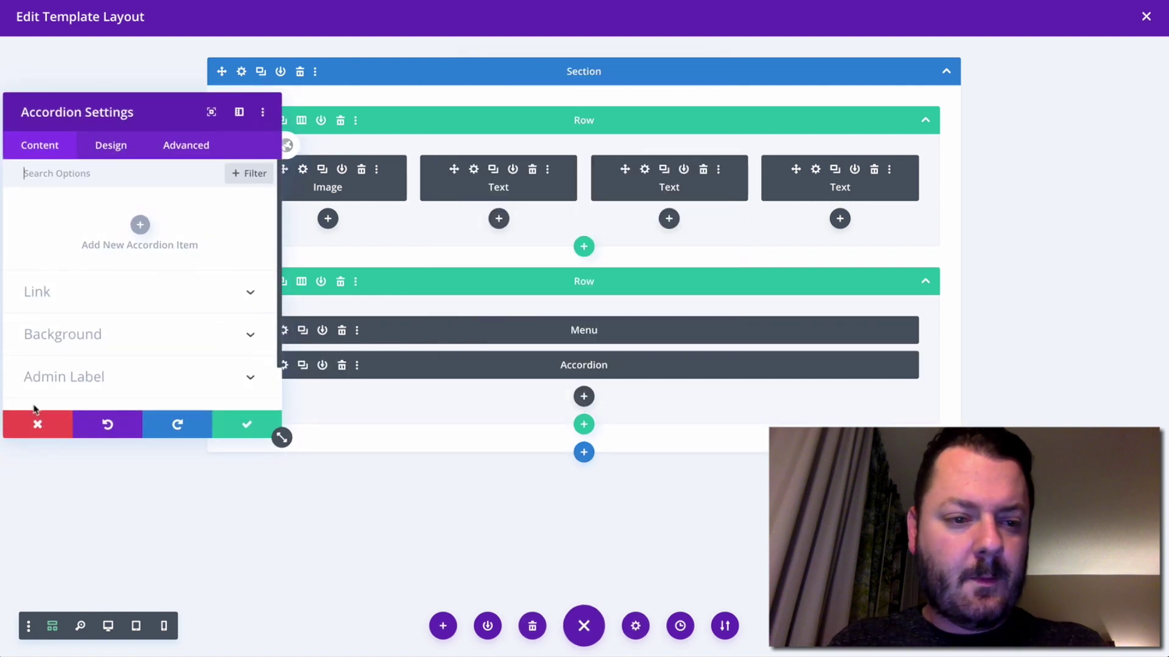
left_click(37, 422)
left_click(342, 366)
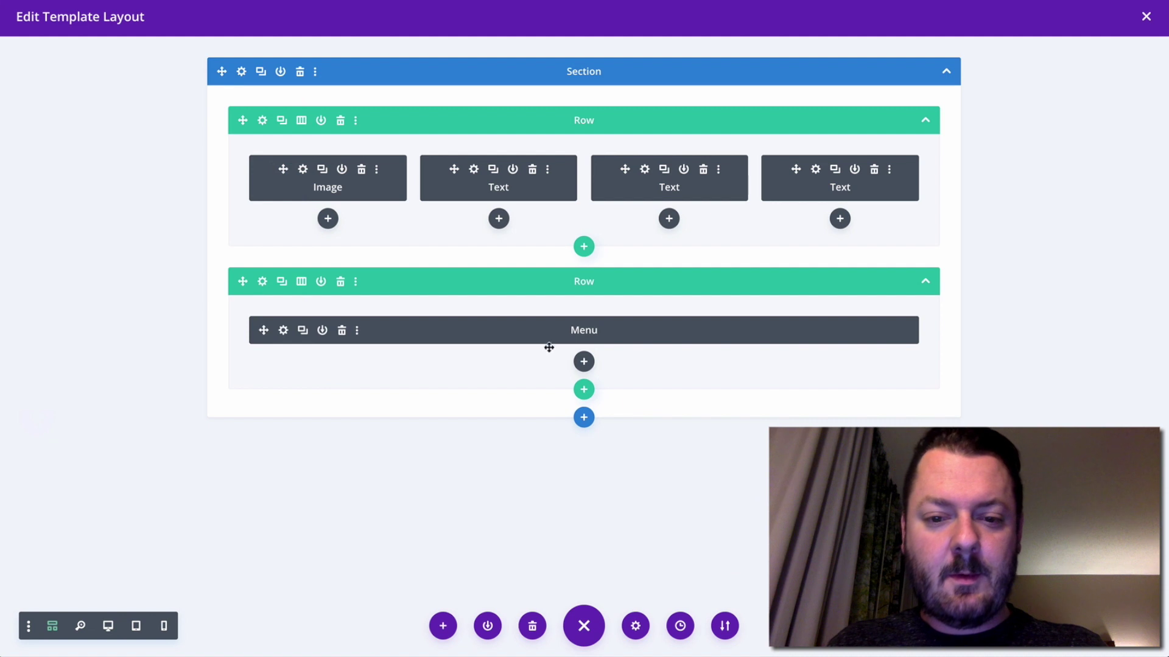
Add a Text module beneath the Menu module in the second row and close its settings.
left_click(582, 363)
type("t")
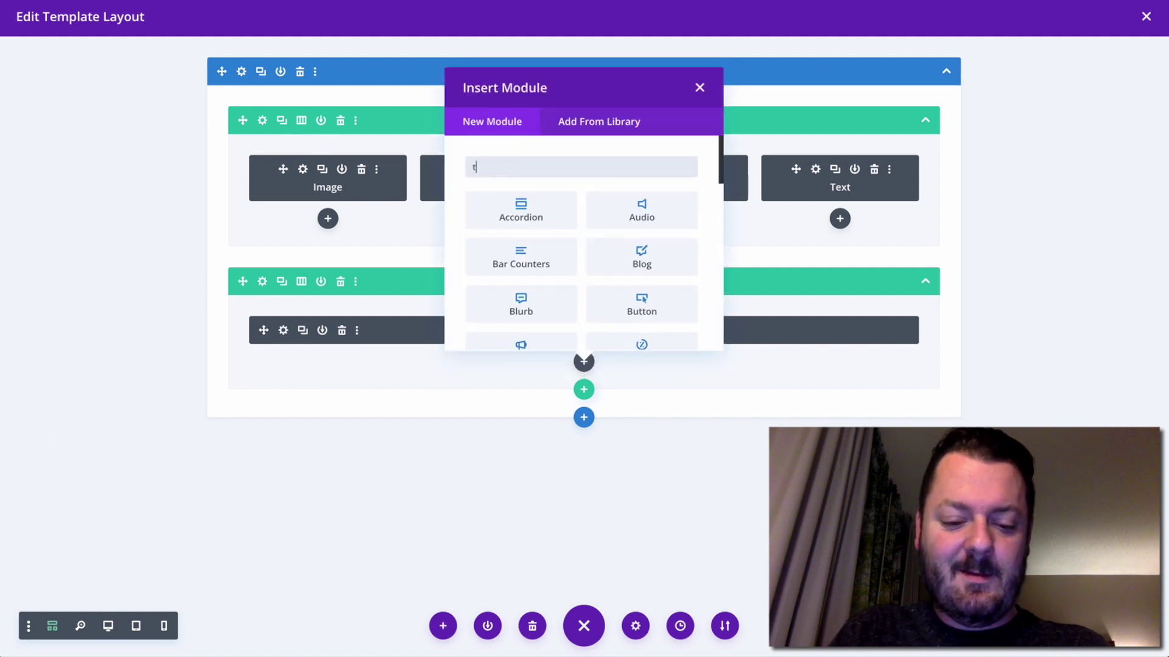
type("ext")
left_click(526, 201)
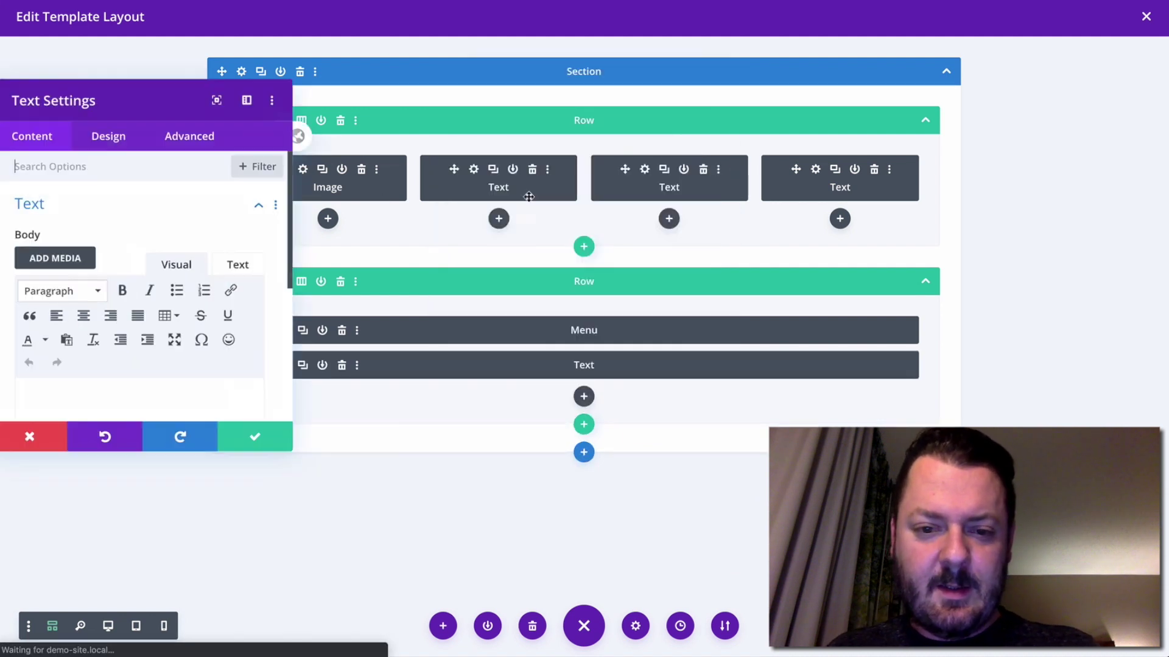
scroll(169, 370, "down", 1)
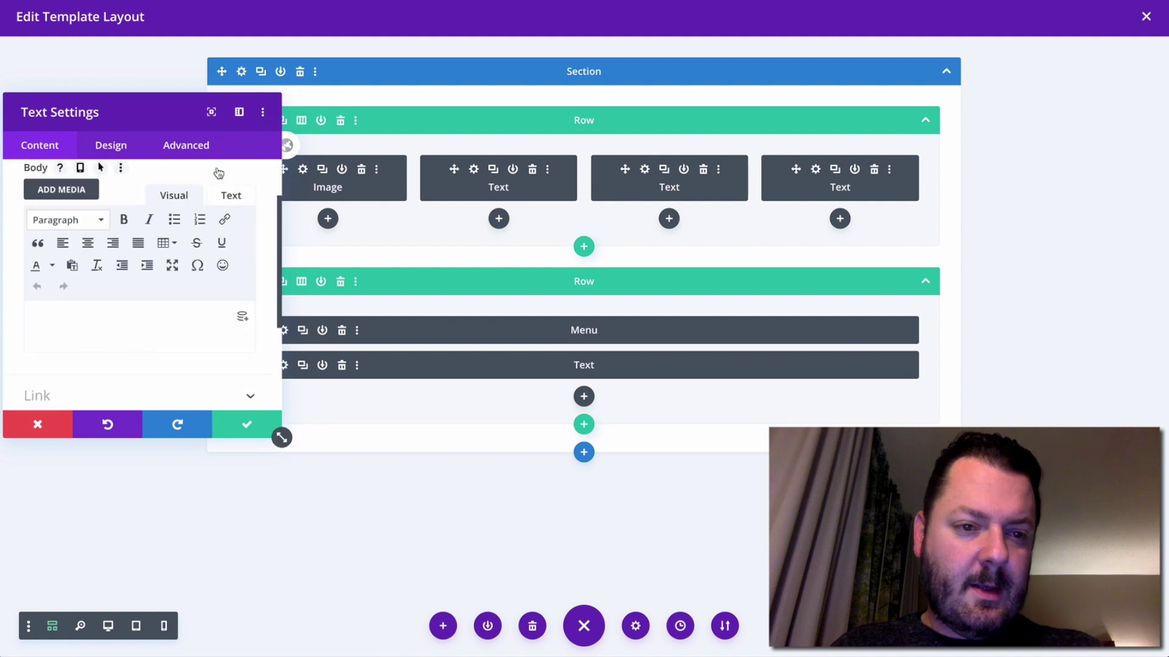
key("Escape")
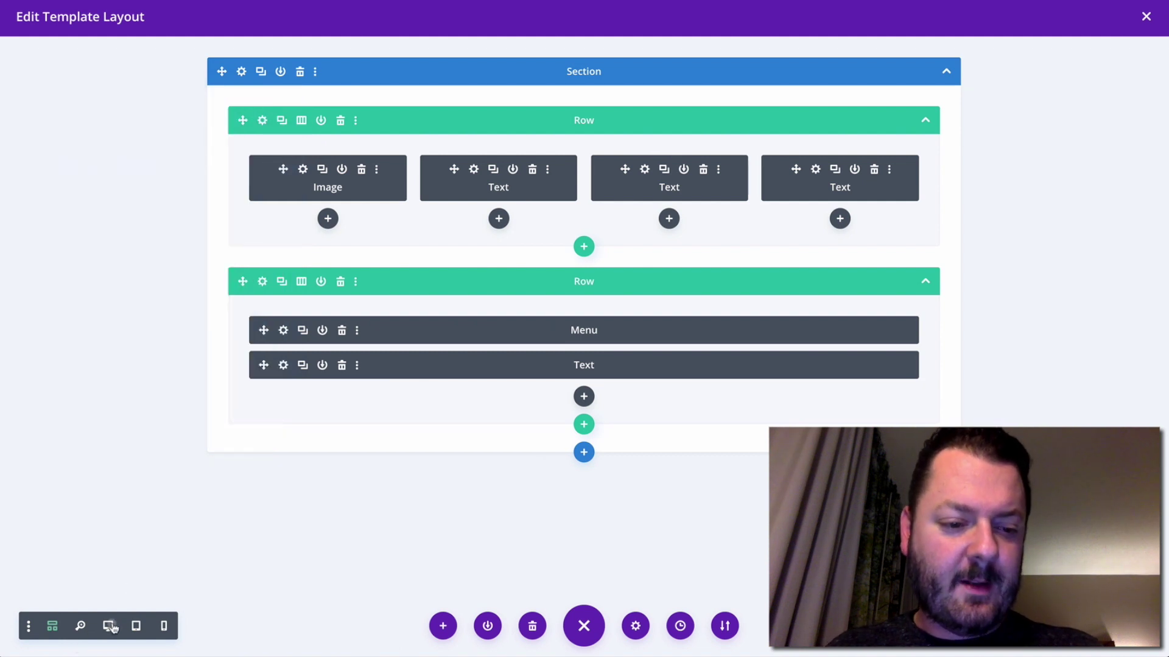
In desktop view, enter the designer credit in the Text module and center-align it.
left_click(109, 626)
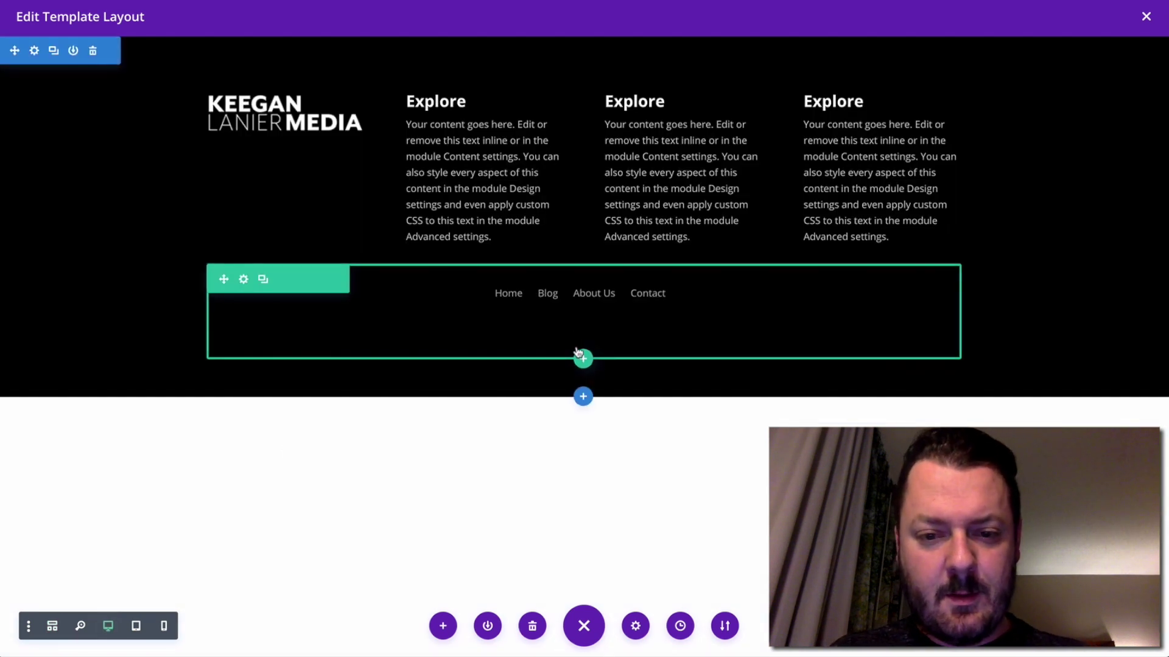
left_click(560, 331)
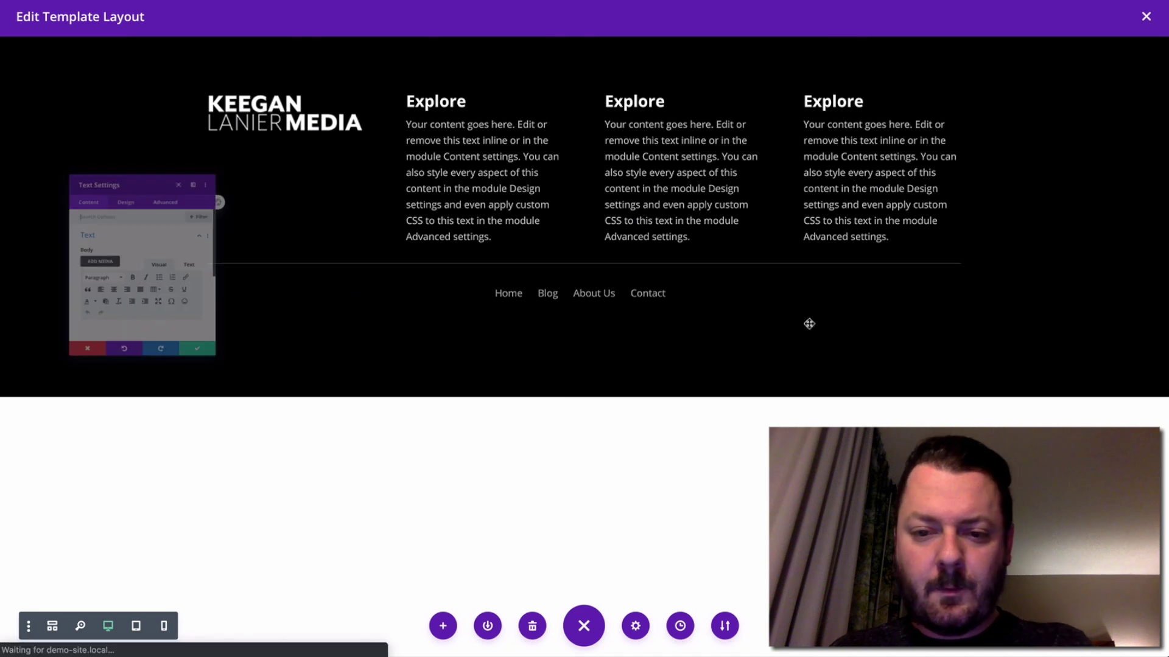
scroll(112, 295, "down", 2)
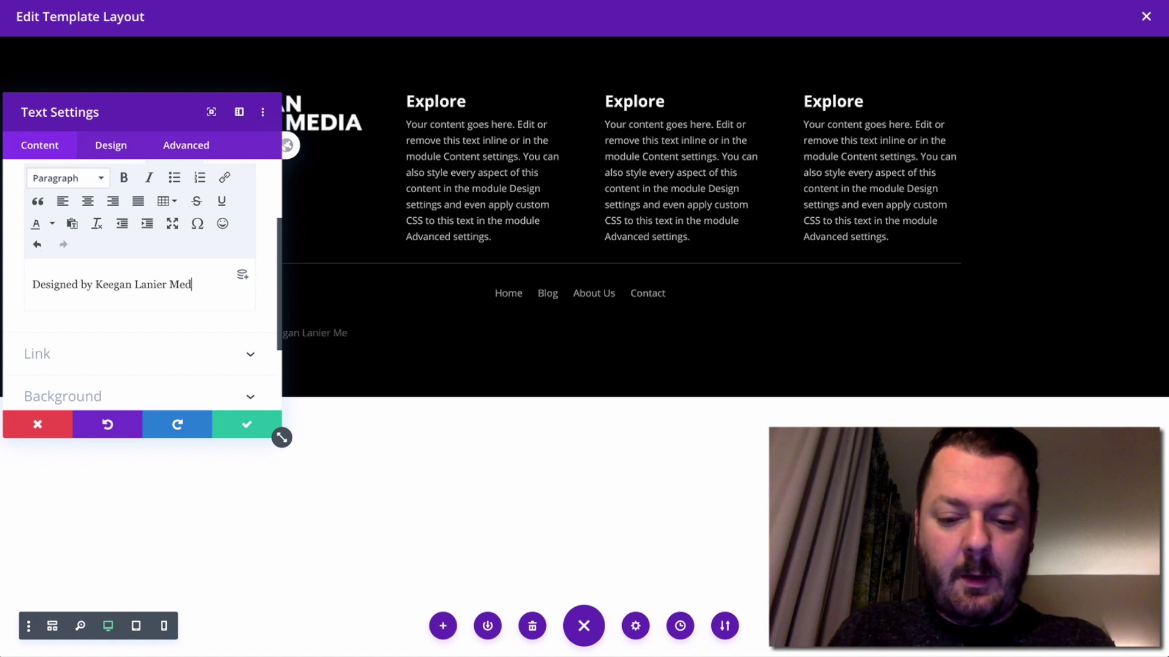
left_click(103, 145)
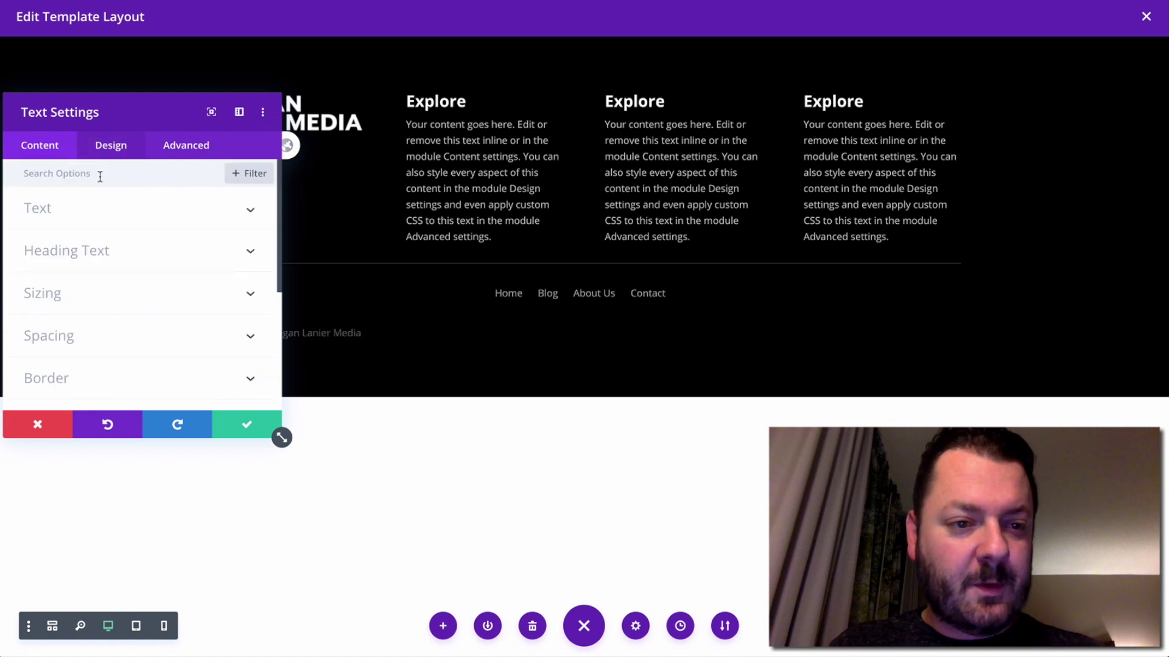
left_click(79, 214)
scroll(139, 269, "down", 4)
scroll(138, 271, "down", 5)
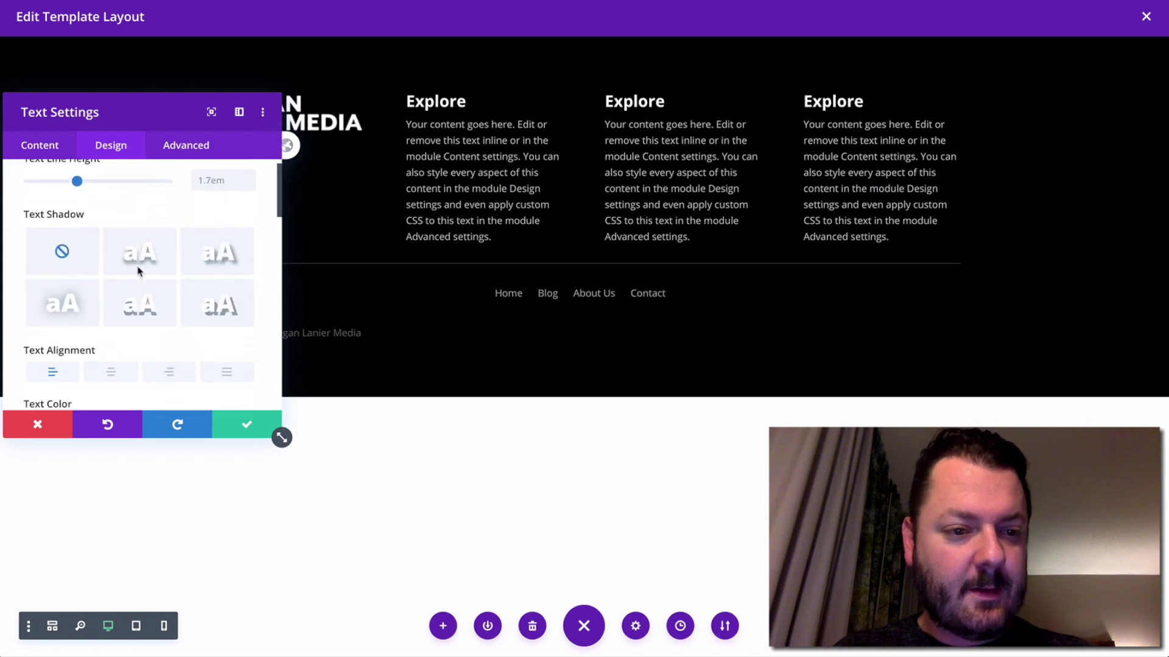
left_click(110, 337)
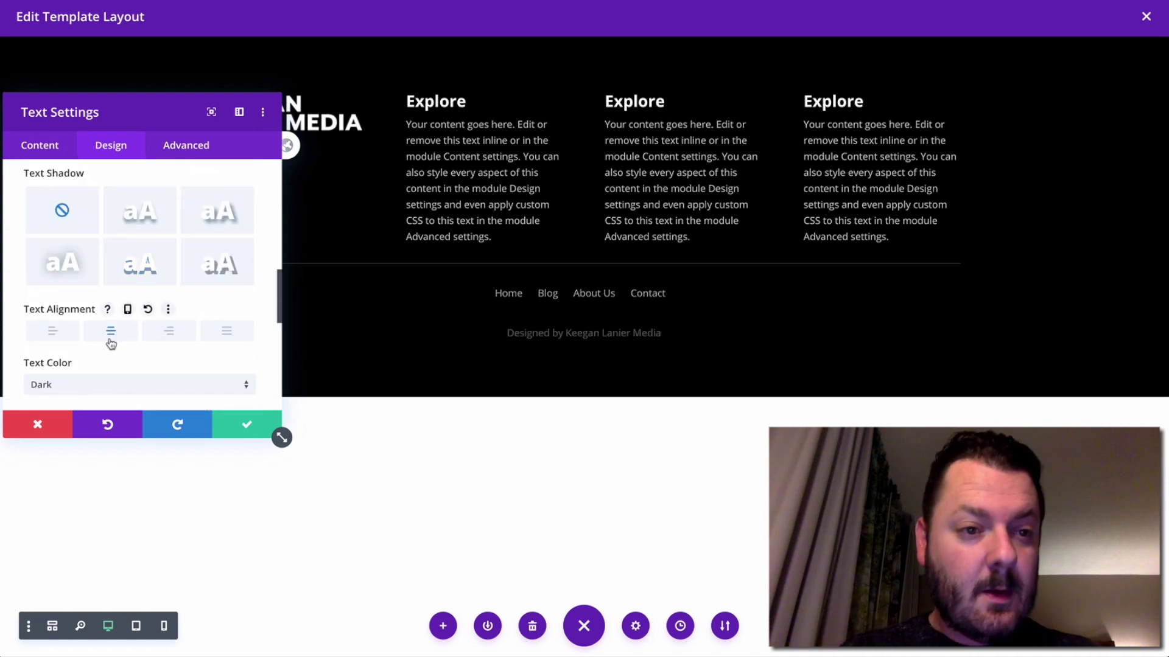
scroll(124, 281, "up", 8)
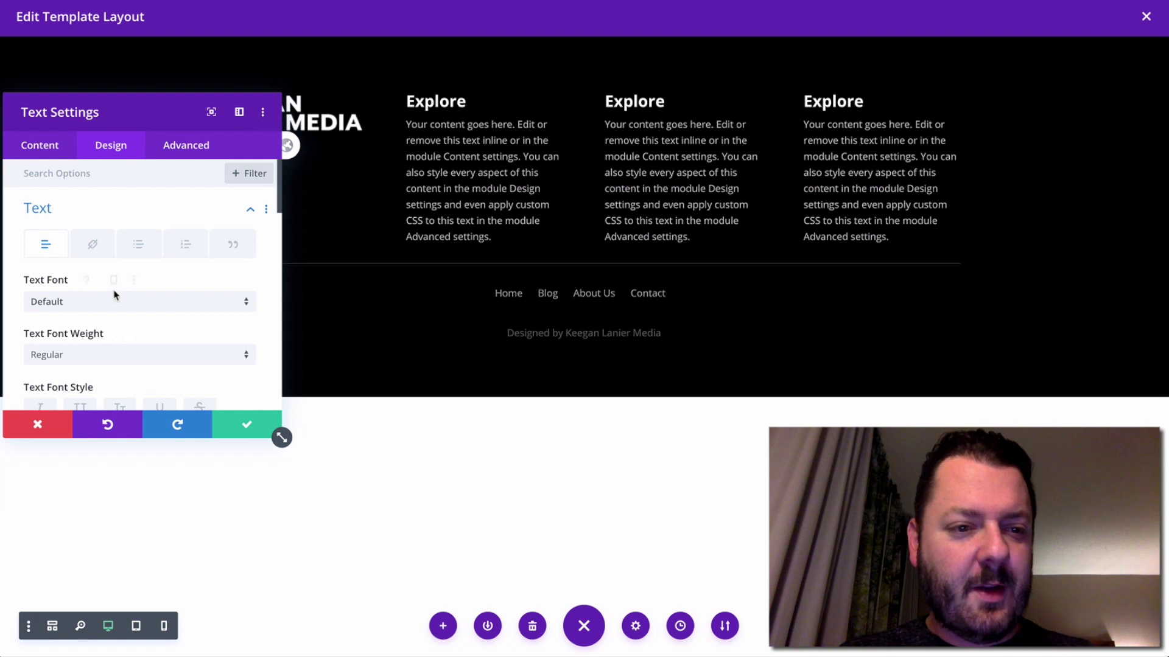
left_click(96, 210)
Set the credit's top margin and top padding to 0px and save.
left_click(91, 345)
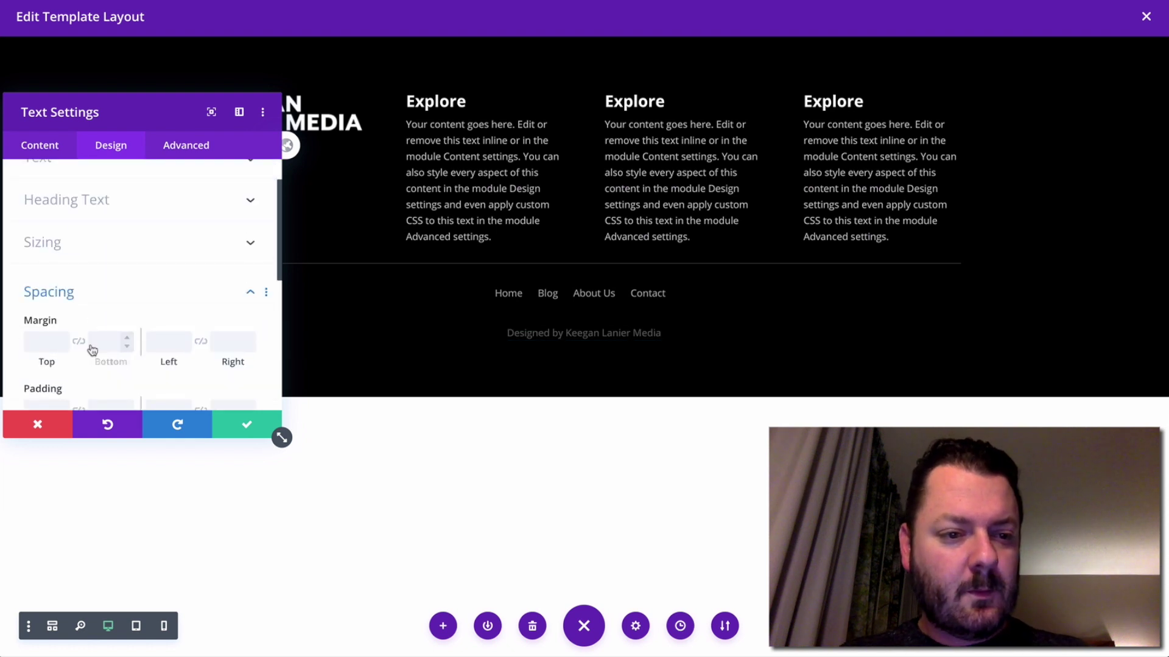
scroll(61, 286, "down", 2)
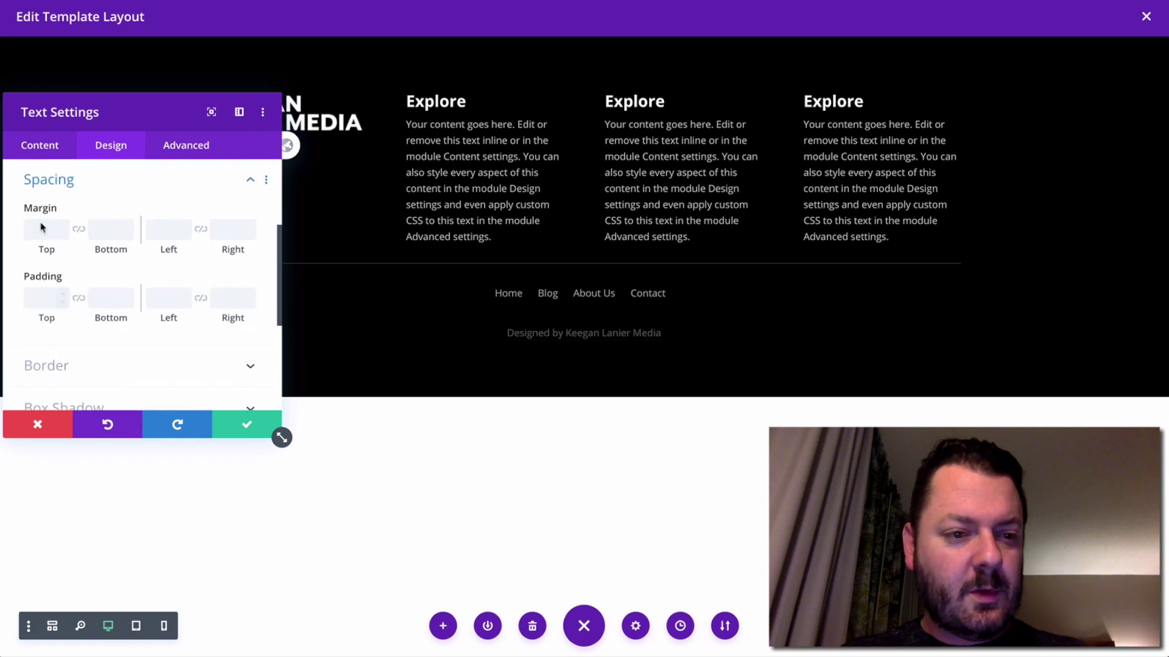
left_click(42, 298)
type("0")
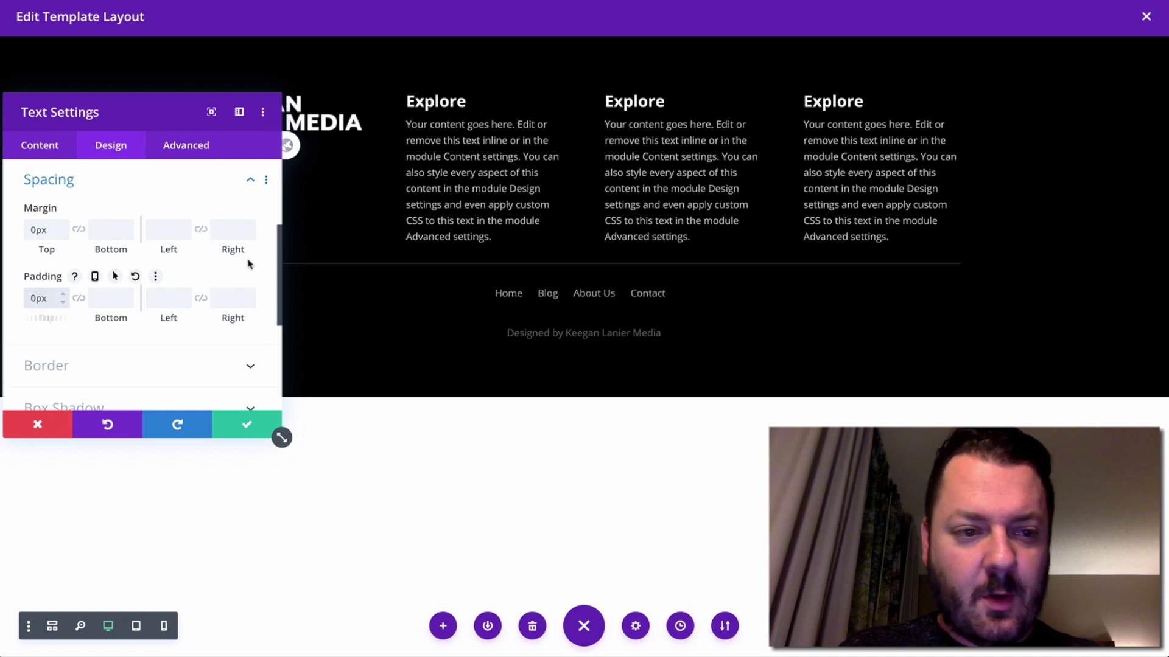
left_click(240, 432)
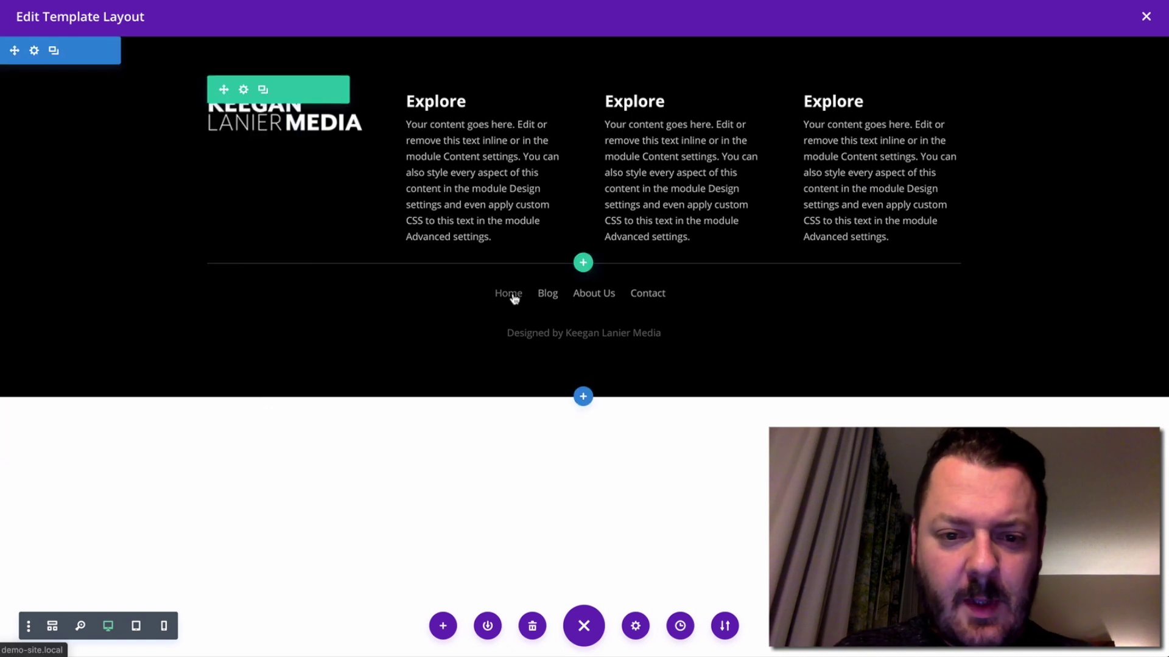
Give the footer Menu module a 5px bottom margin and save.
left_click(559, 290)
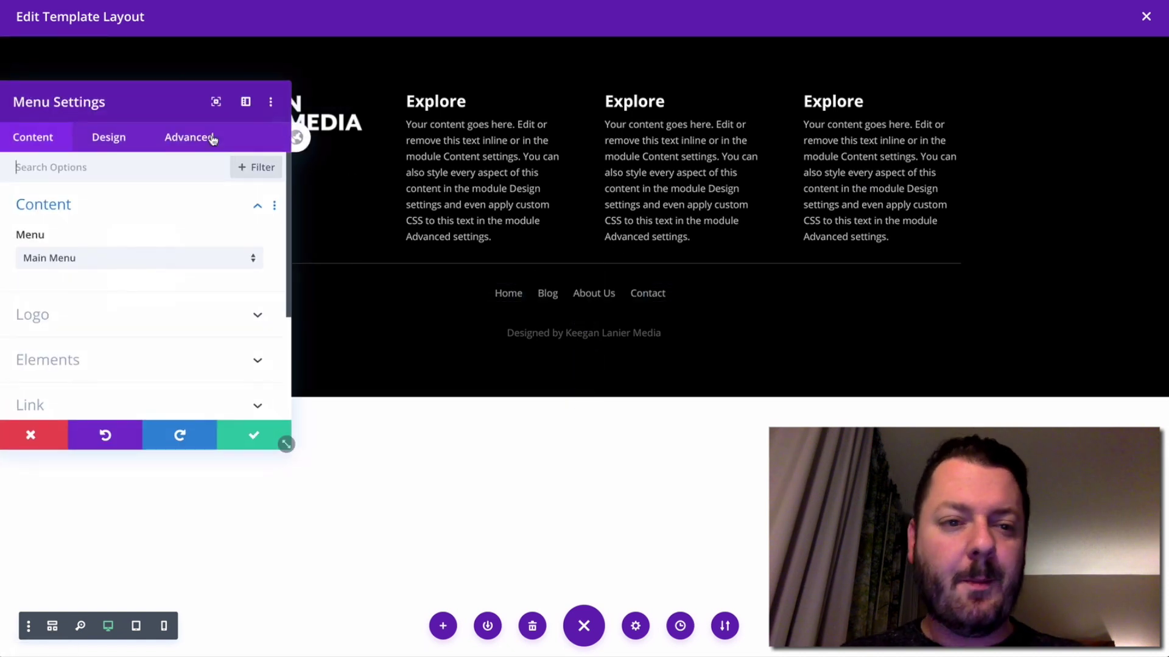
left_click(111, 145)
scroll(113, 314, "down", 2)
scroll(98, 304, "down", 2)
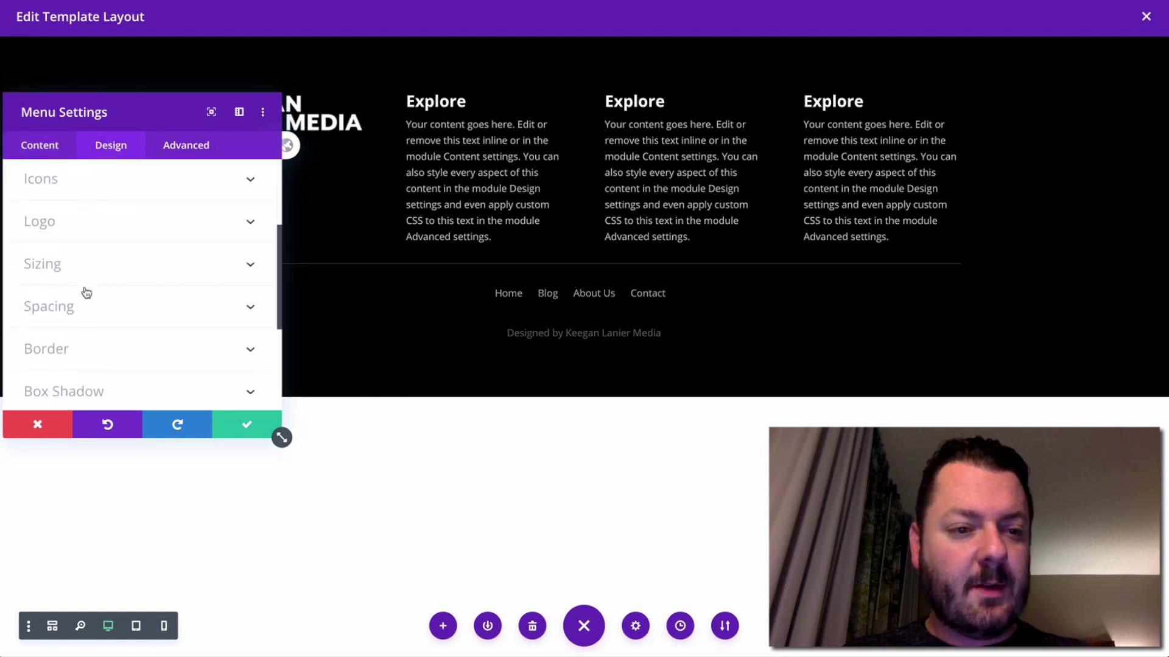
left_click(98, 306)
left_click(110, 229)
type("5")
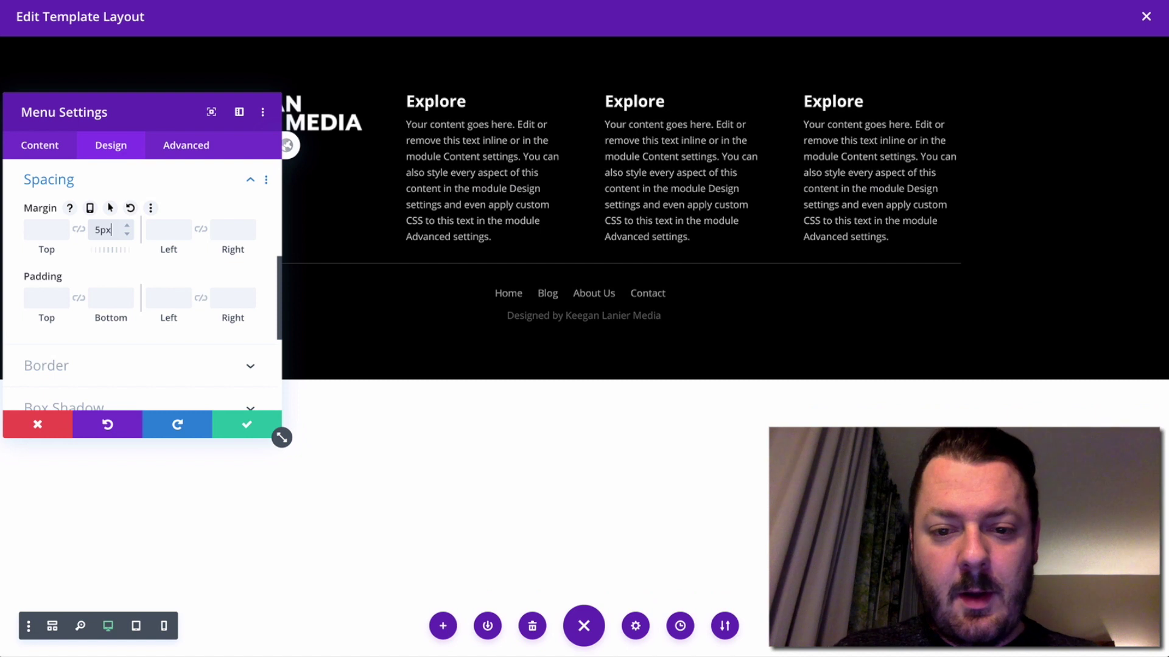
left_click(237, 425)
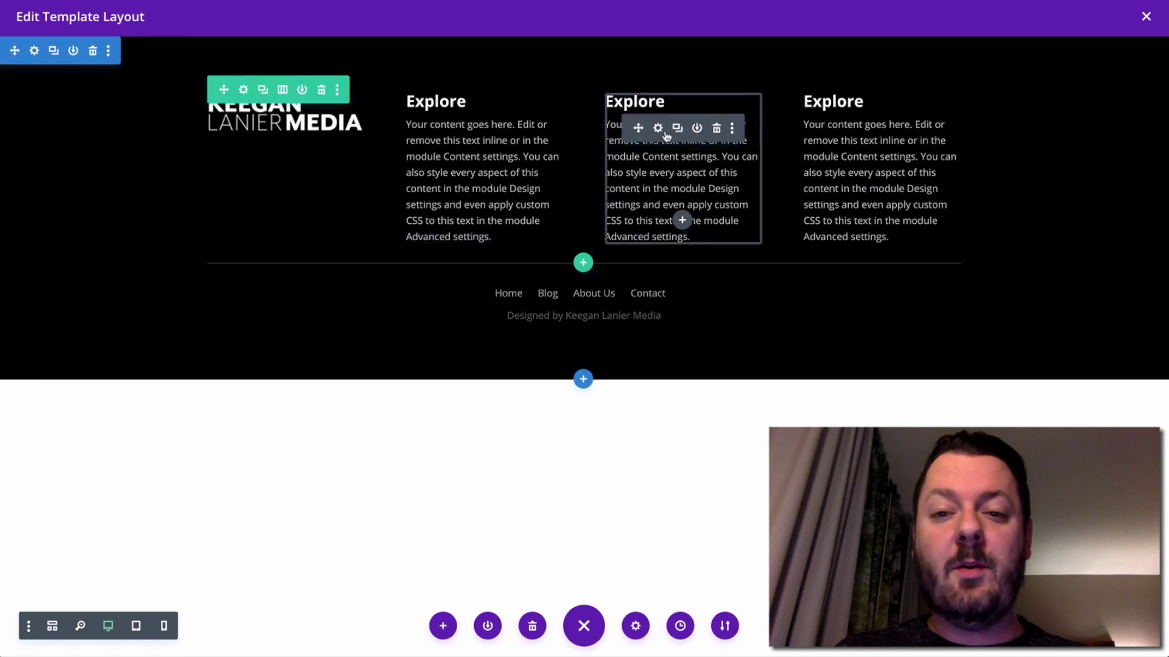
Delete the placeholder paragraph and blank line under the middle Explore heading, then save.
left_click(659, 129)
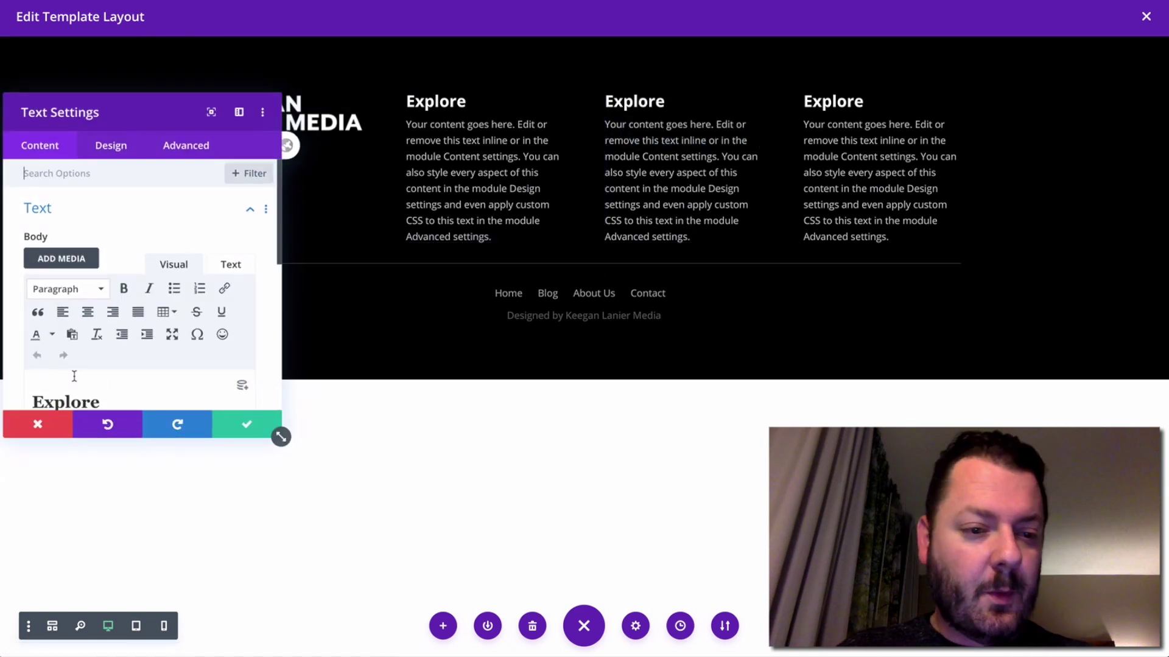
double_click(69, 326)
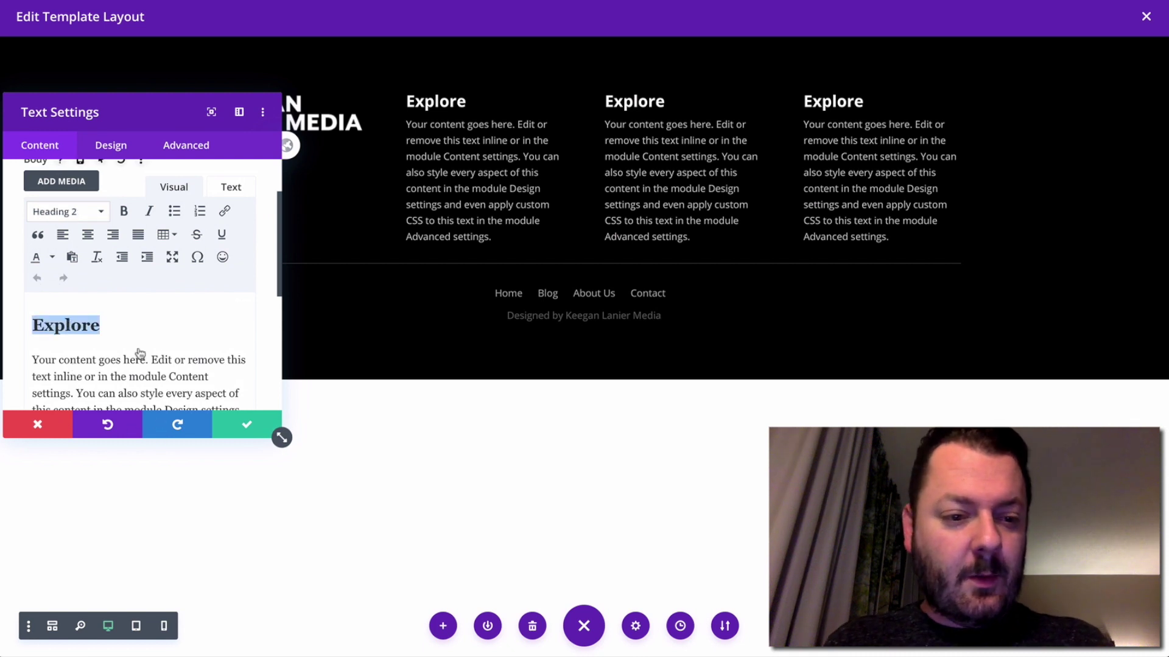
scroll(140, 359, "down", 2)
left_click_drag(195, 377, 27, 291)
key("BackSpace")
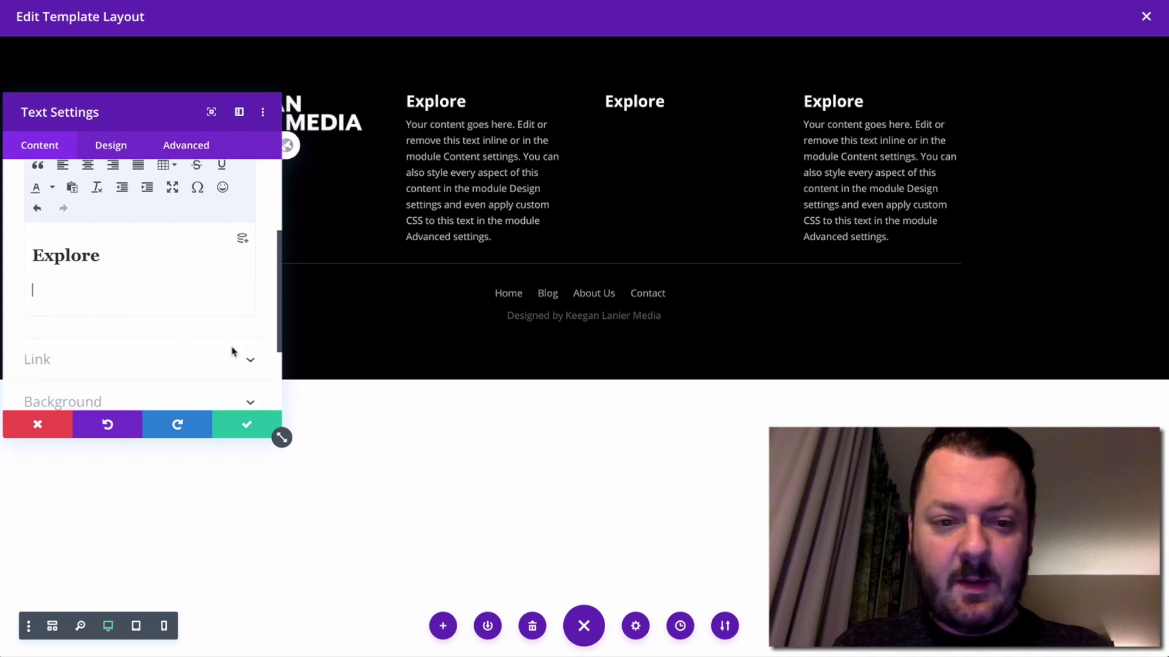
key("BackSpace")
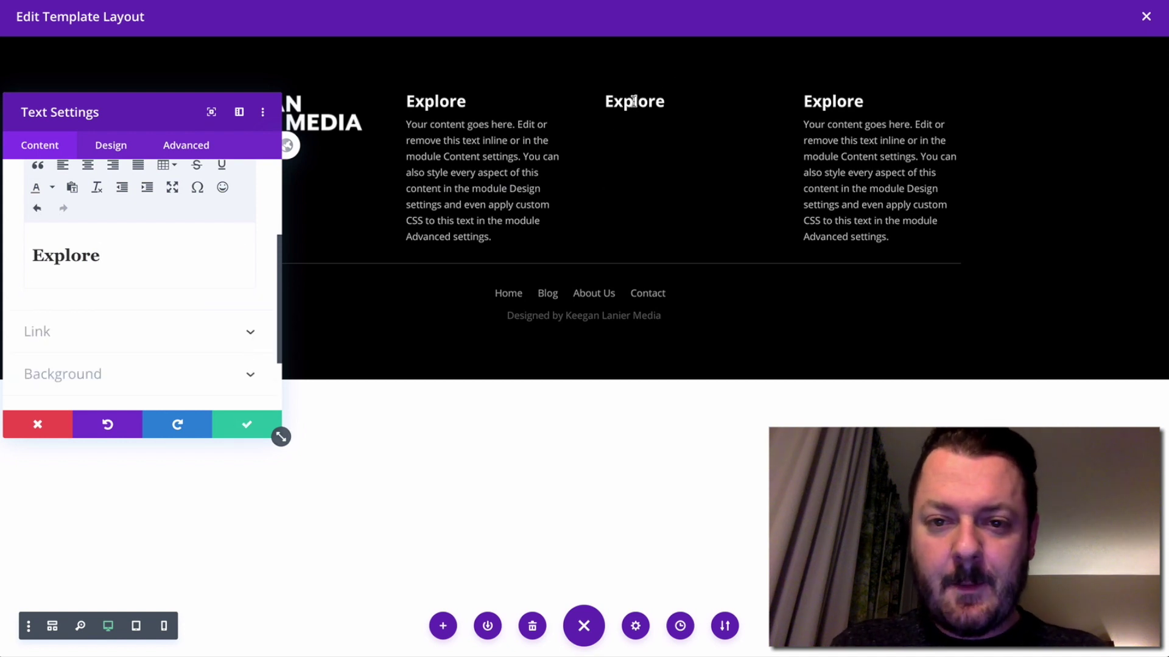
left_click(246, 426)
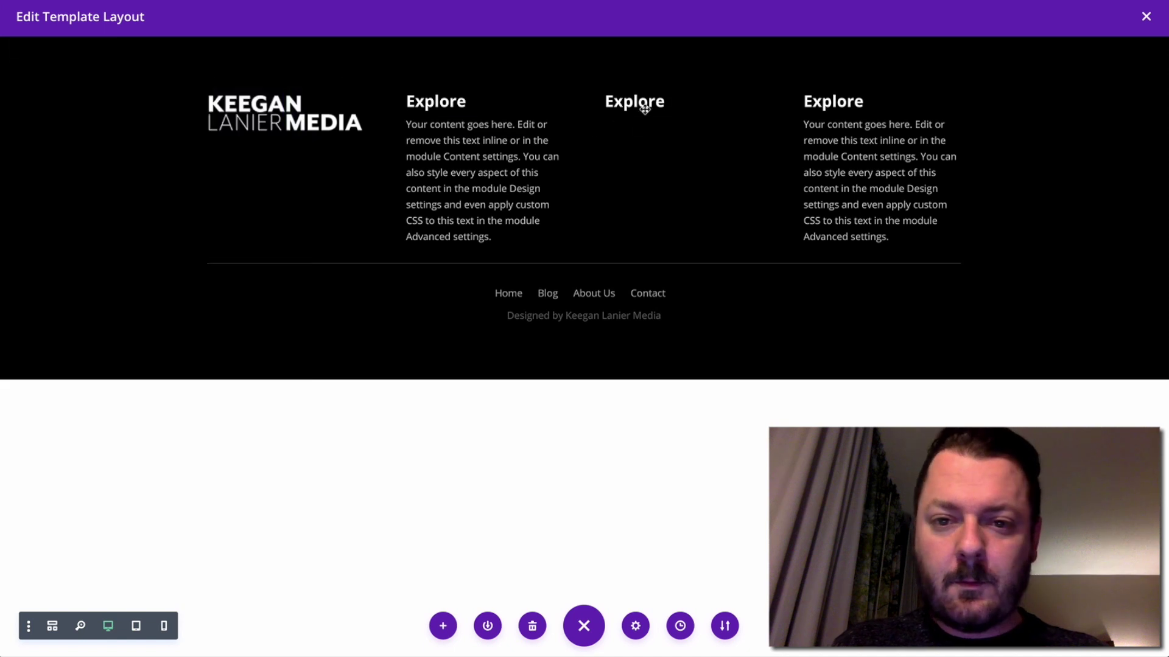
Add a Text module under the middle Explore heading reading 'Blog', linked to '#'.
mouse_move(678, 128)
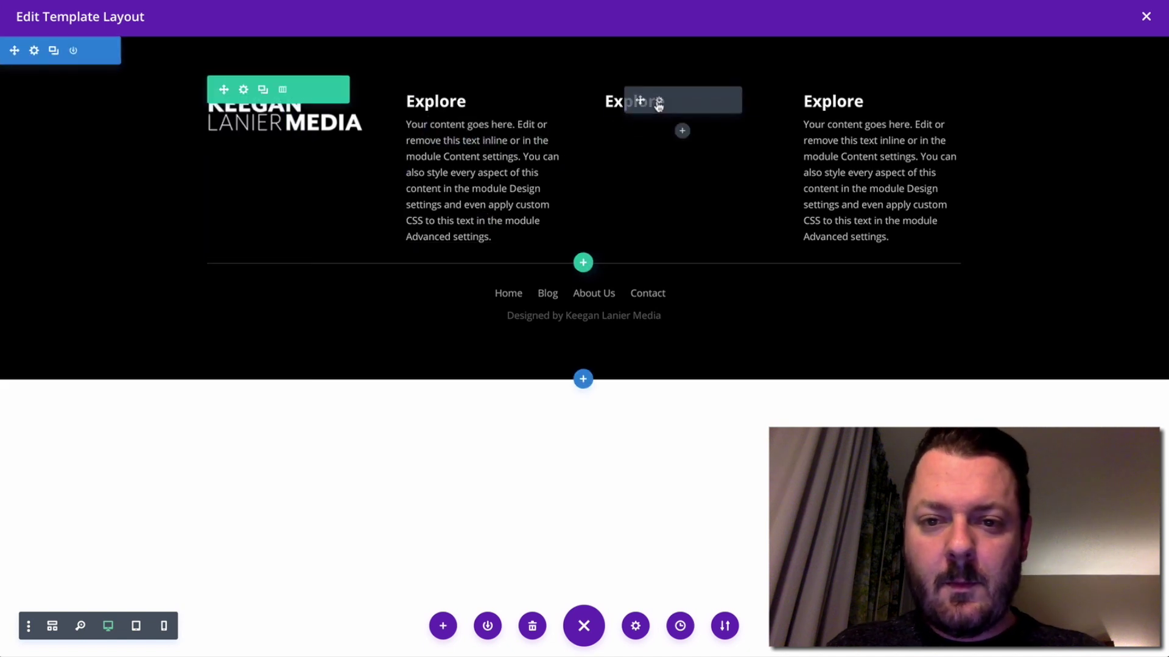
left_click(682, 131)
type("text")
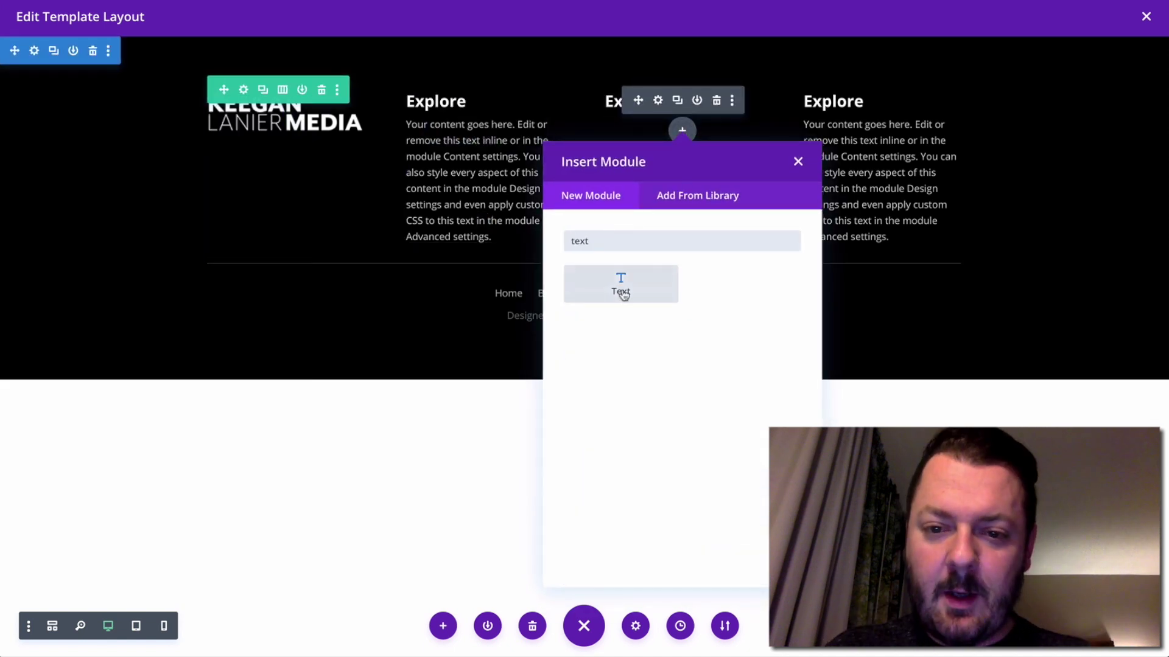
left_click(622, 295)
scroll(163, 384, "down", 1)
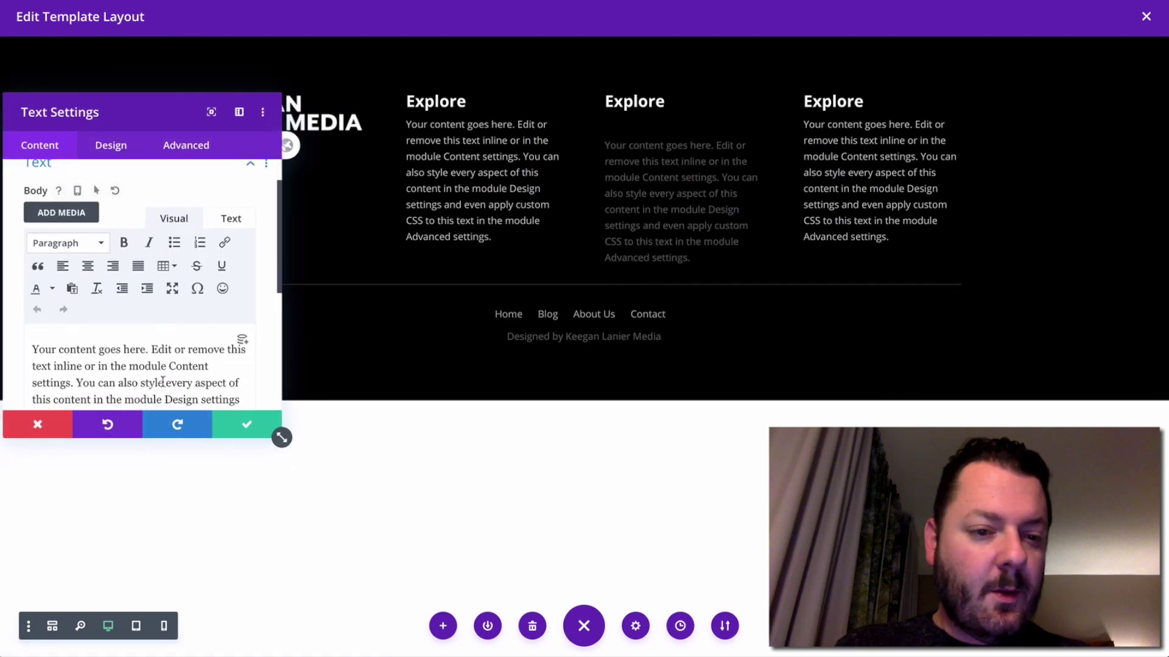
triple_click(129, 377)
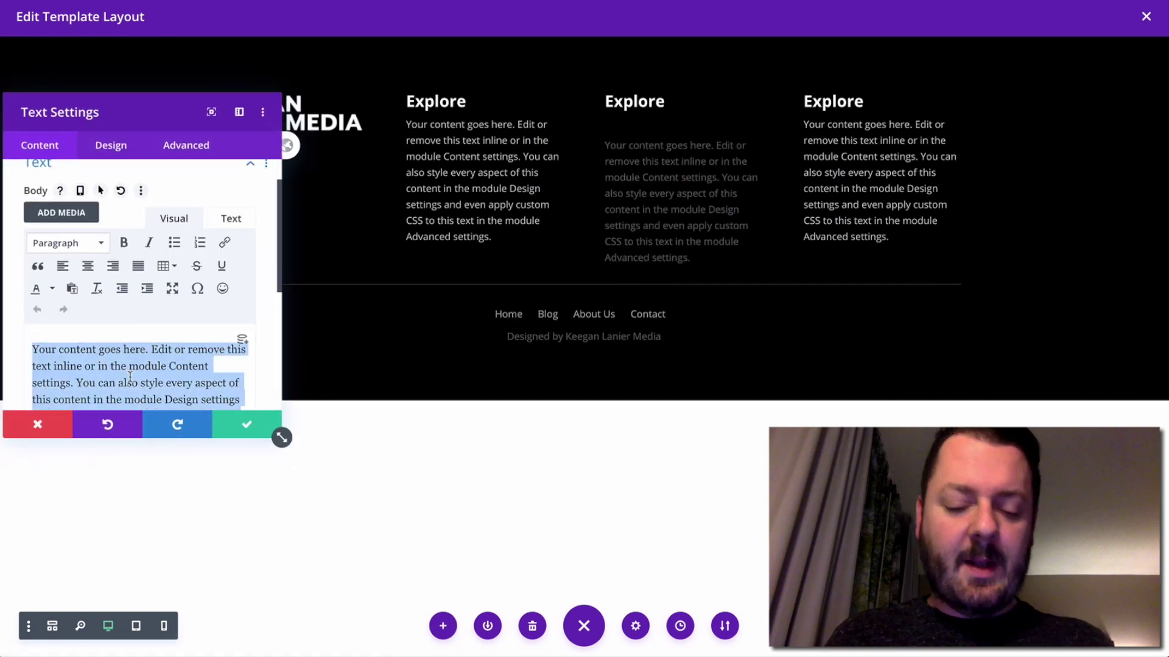
type("B")
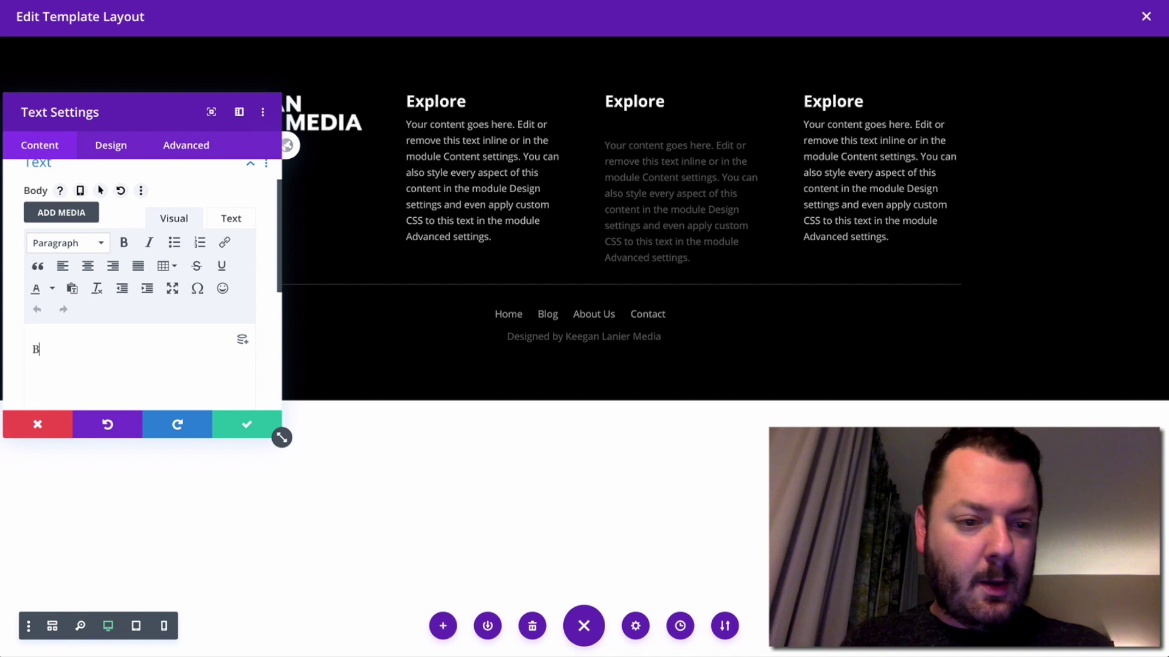
type("log")
double_click(66, 349)
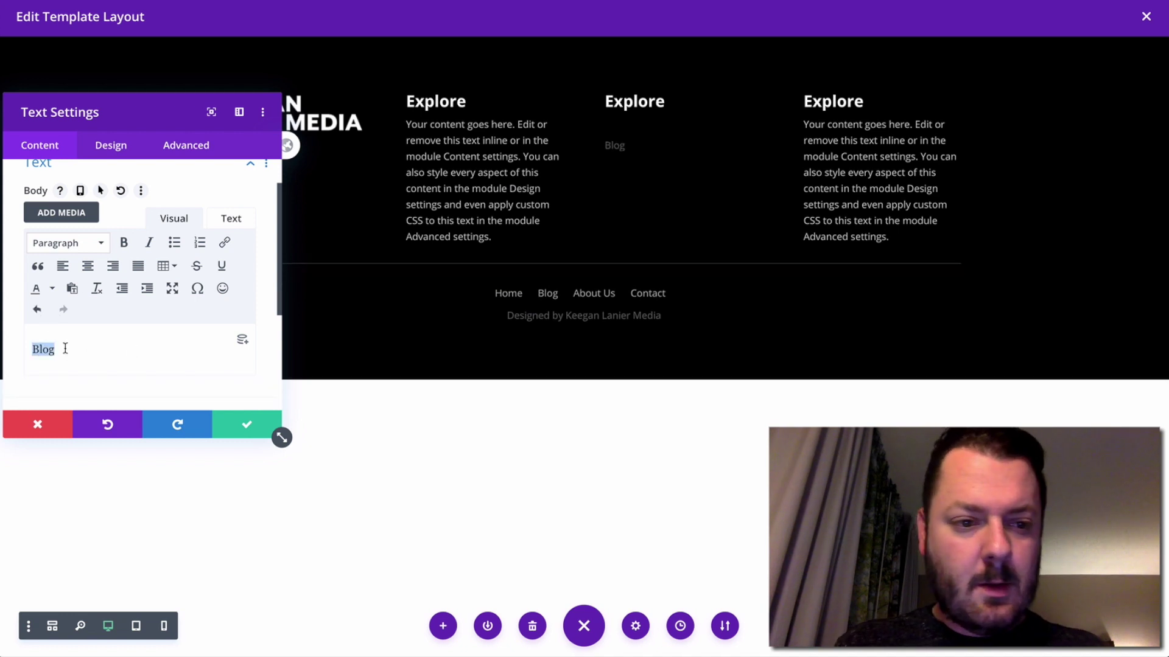
left_click(226, 245)
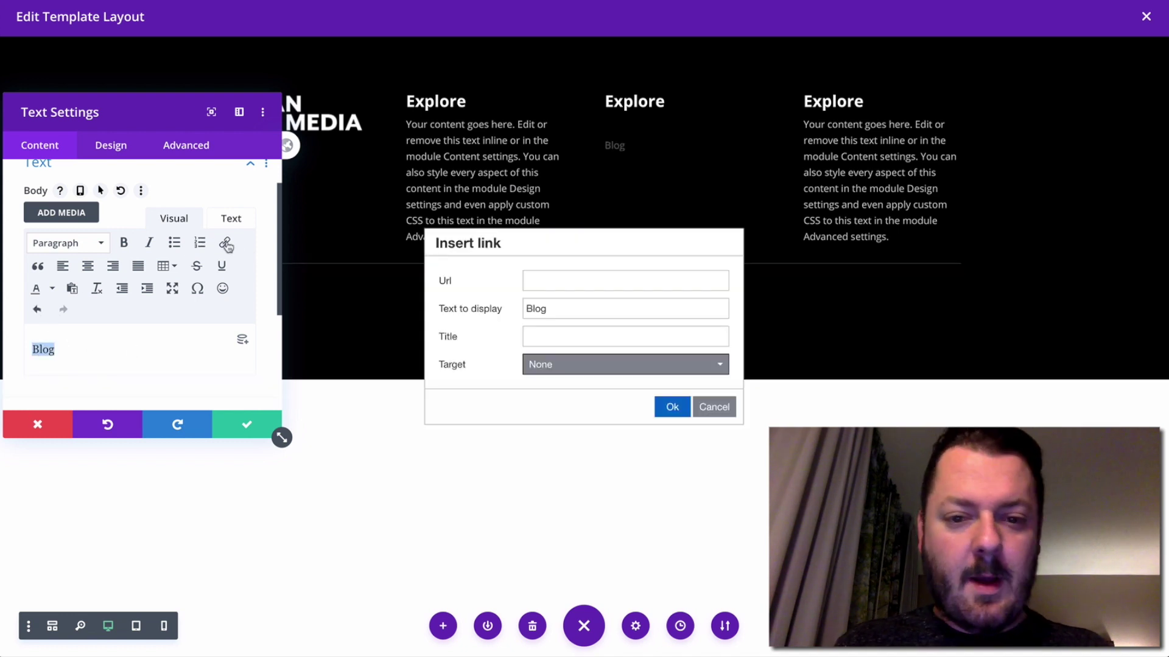
left_click(556, 280)
type("#")
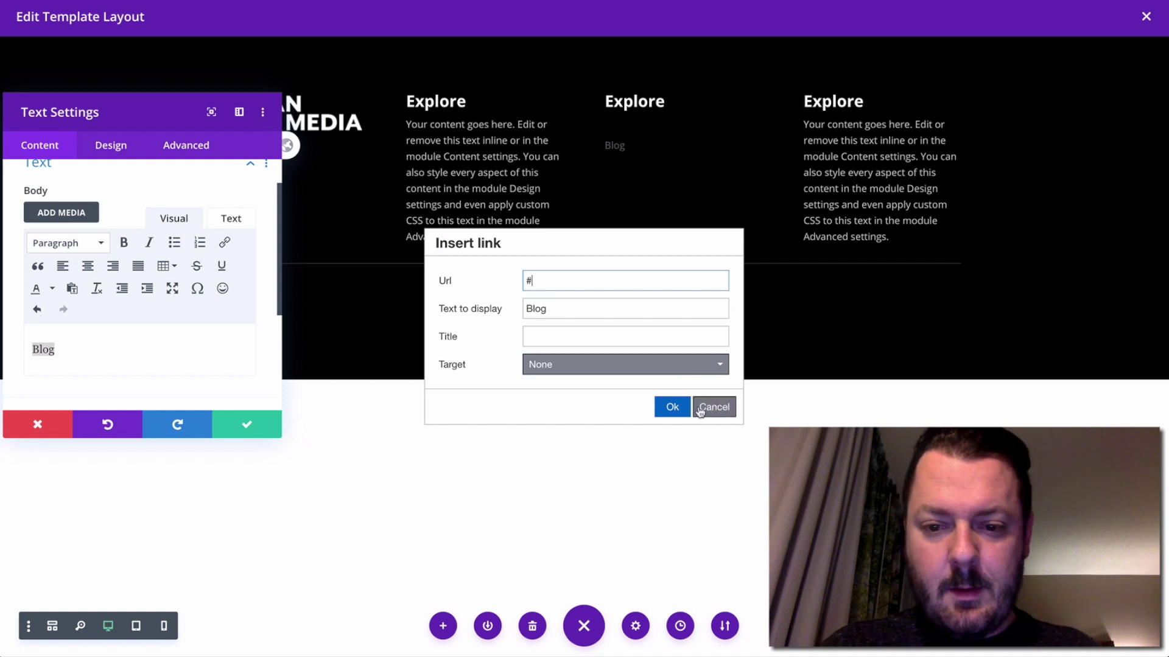
left_click(672, 407)
Set the Blog link colour to white at rgba(255,255,255,0.79) and enable a hover link colour.
left_click(111, 146)
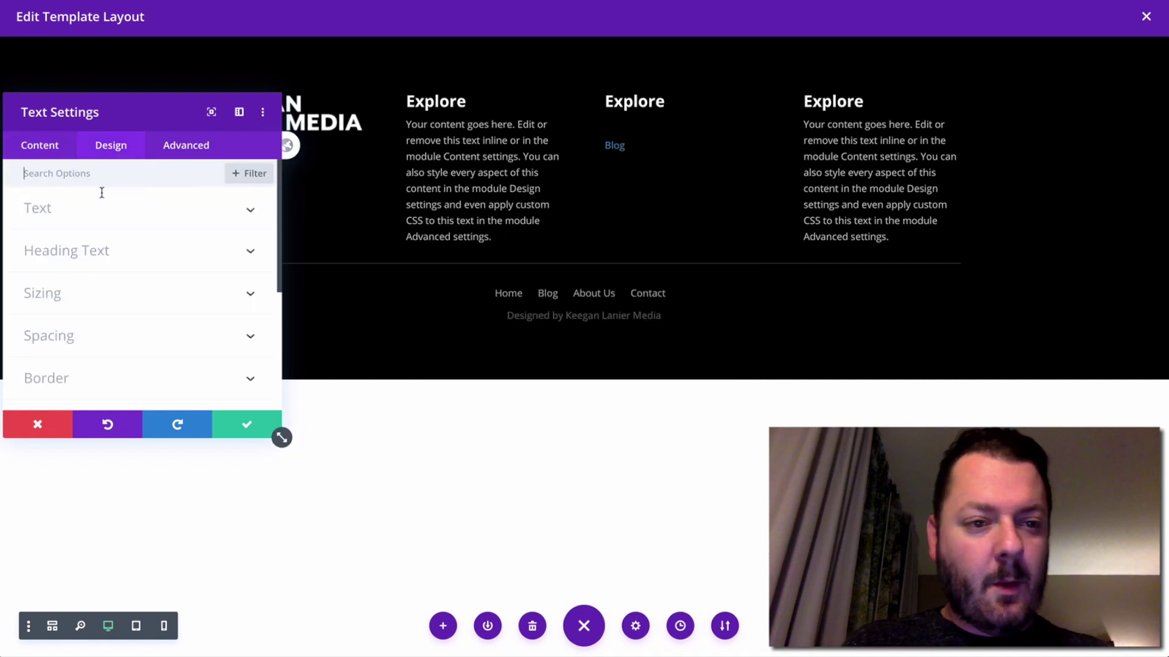
left_click(92, 210)
left_click(88, 244)
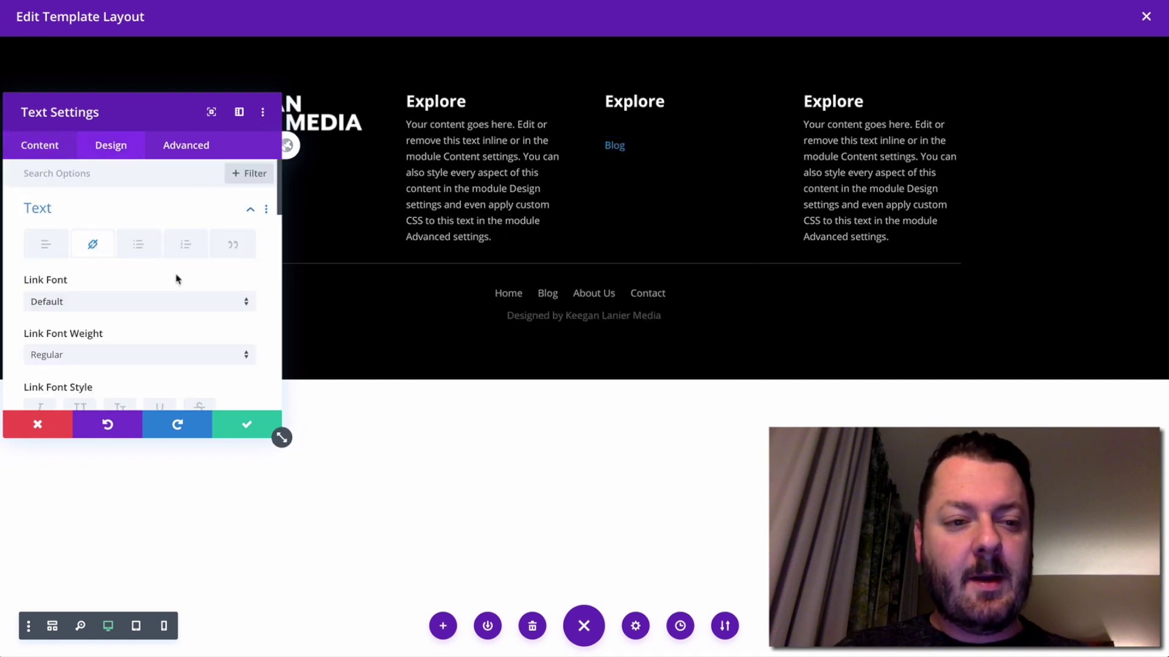
scroll(177, 277, "down", 3)
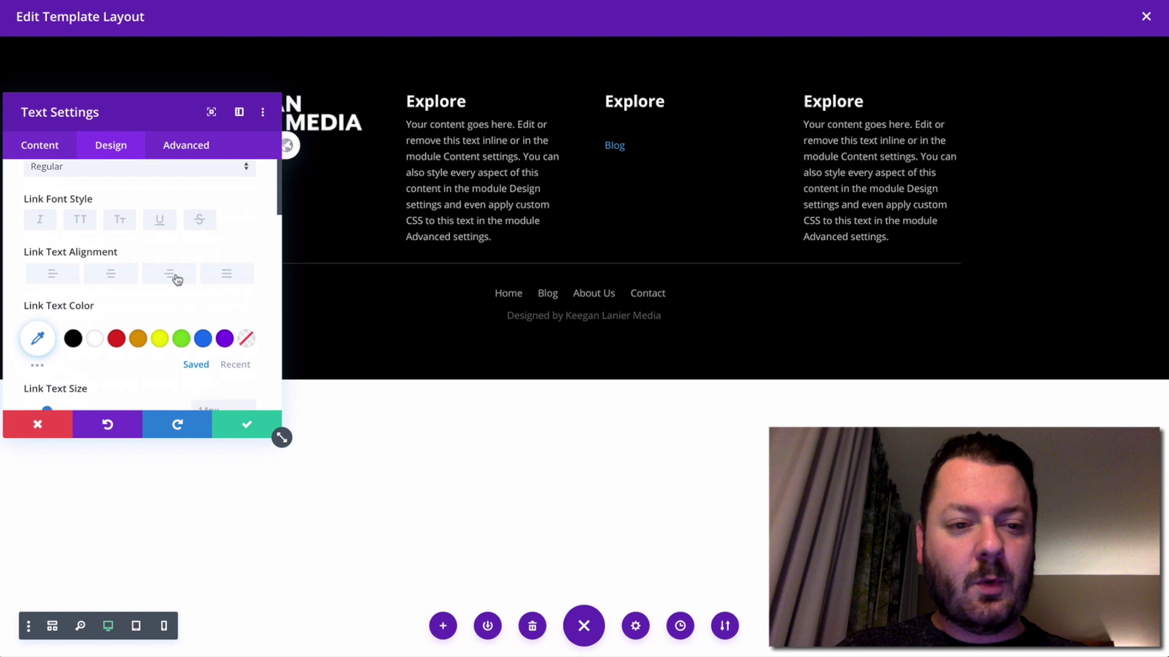
left_click(95, 334)
scroll(129, 308, "down", 2)
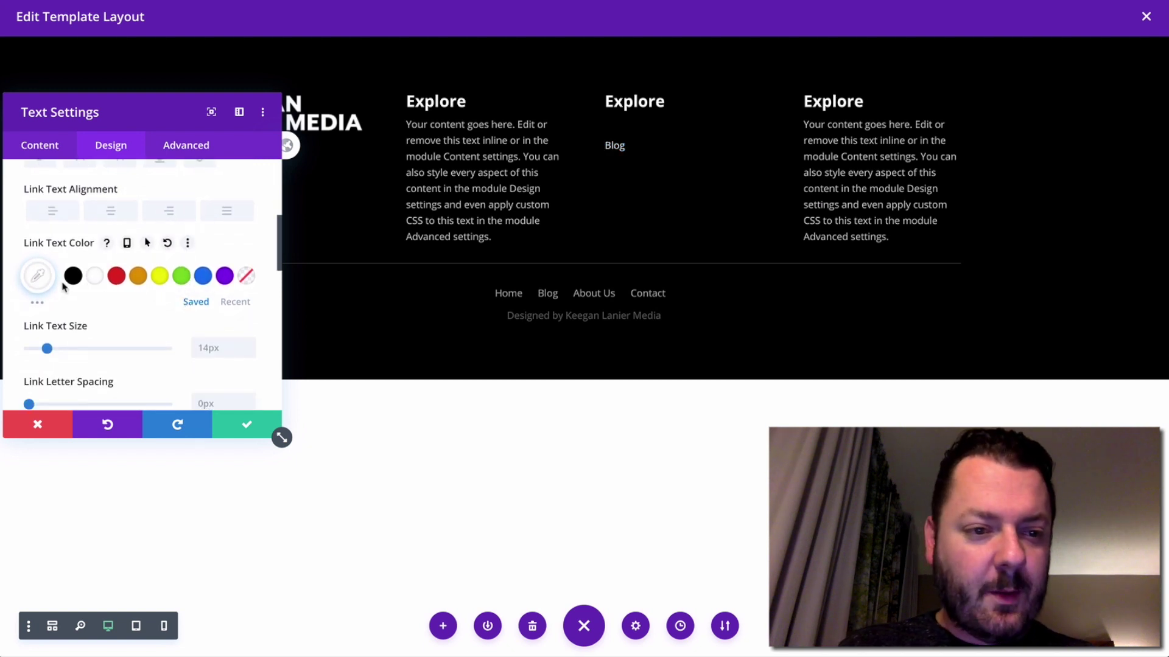
left_click(37, 277)
left_click_drag(243, 281, 240, 310)
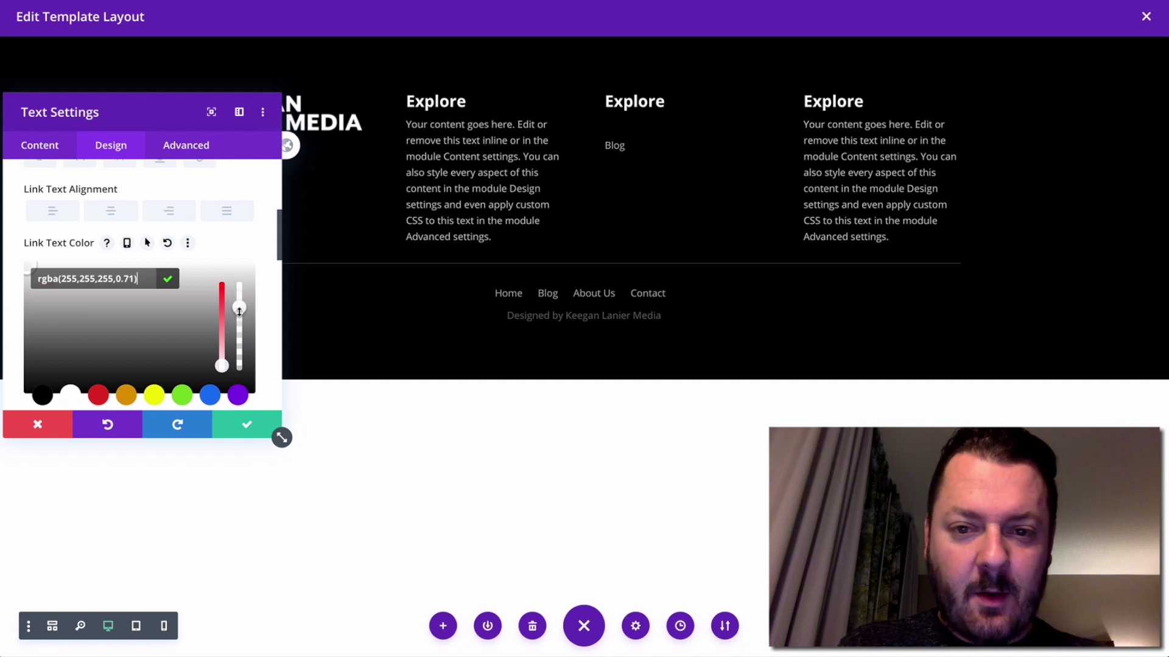
left_click(148, 244)
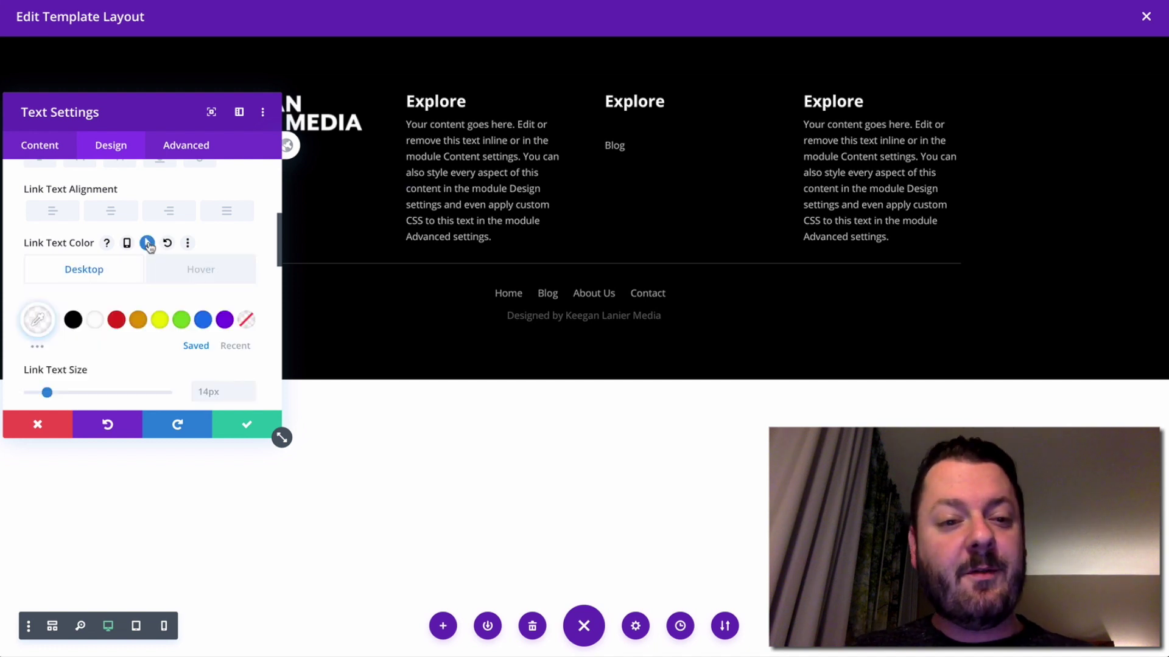
left_click(179, 275)
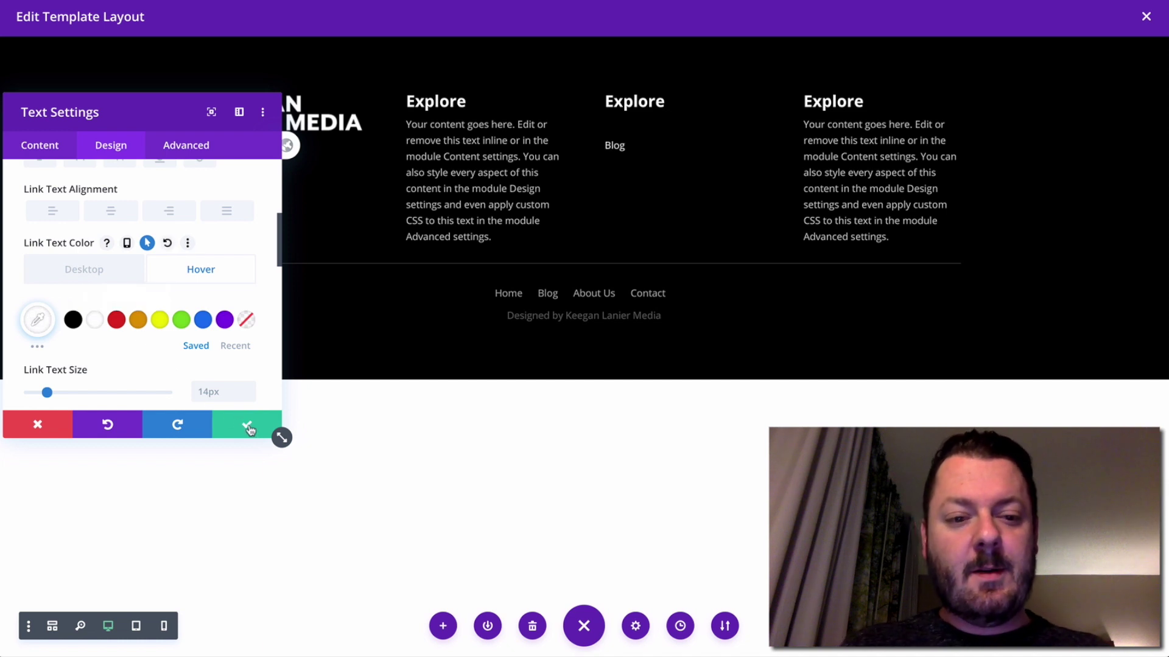
Set the Blog module's top margin and top padding to 0px and save.
scroll(79, 179, "up", 10)
left_click(90, 218)
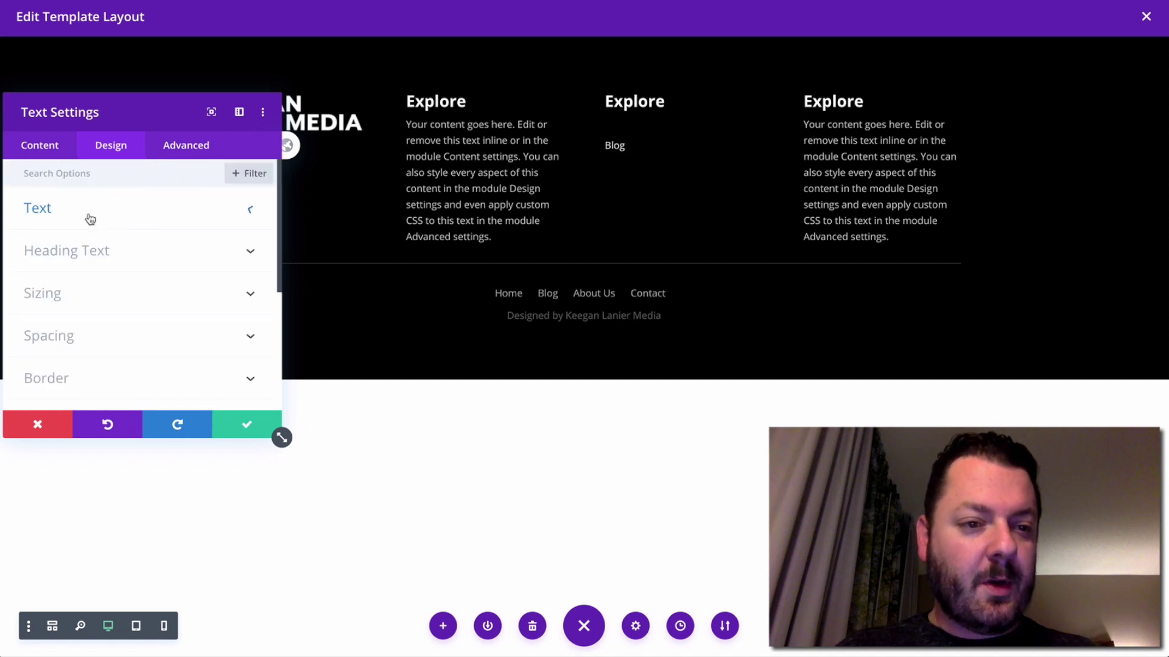
scroll(90, 227, "down", 2)
left_click(96, 233)
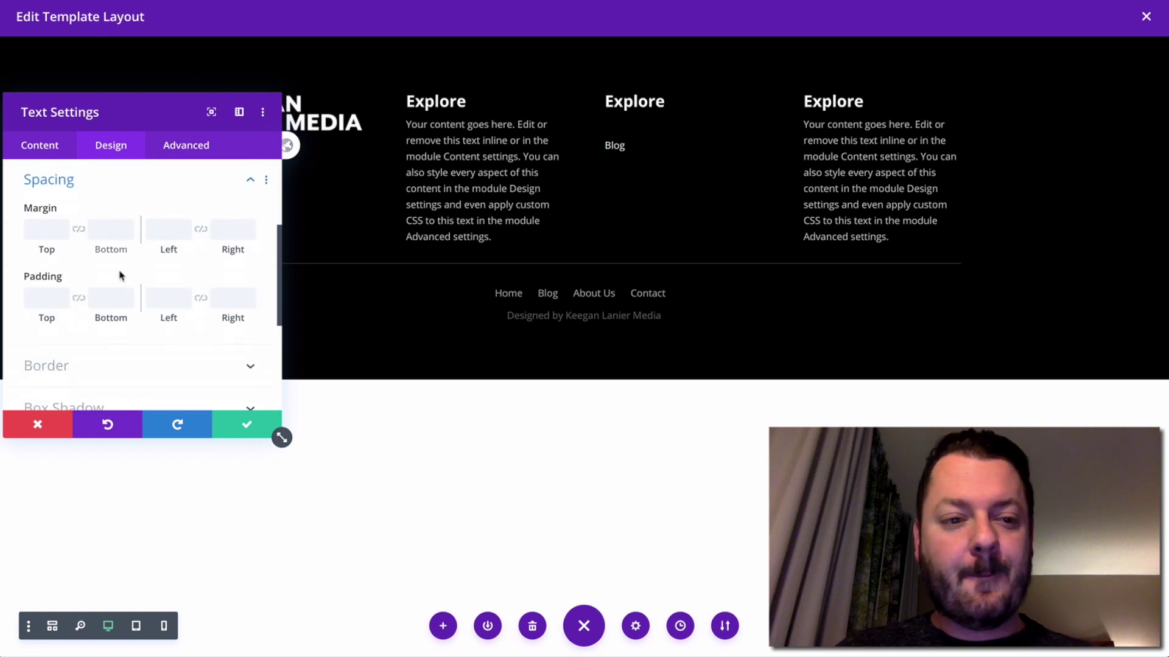
type("0")
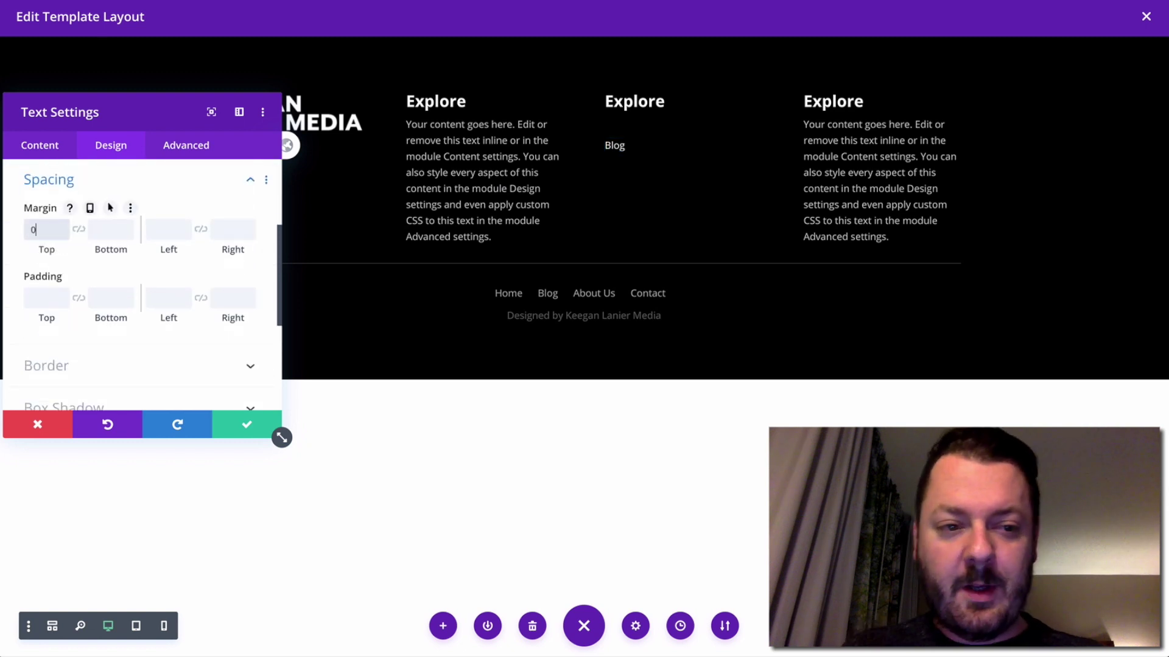
key("ctrl+a")
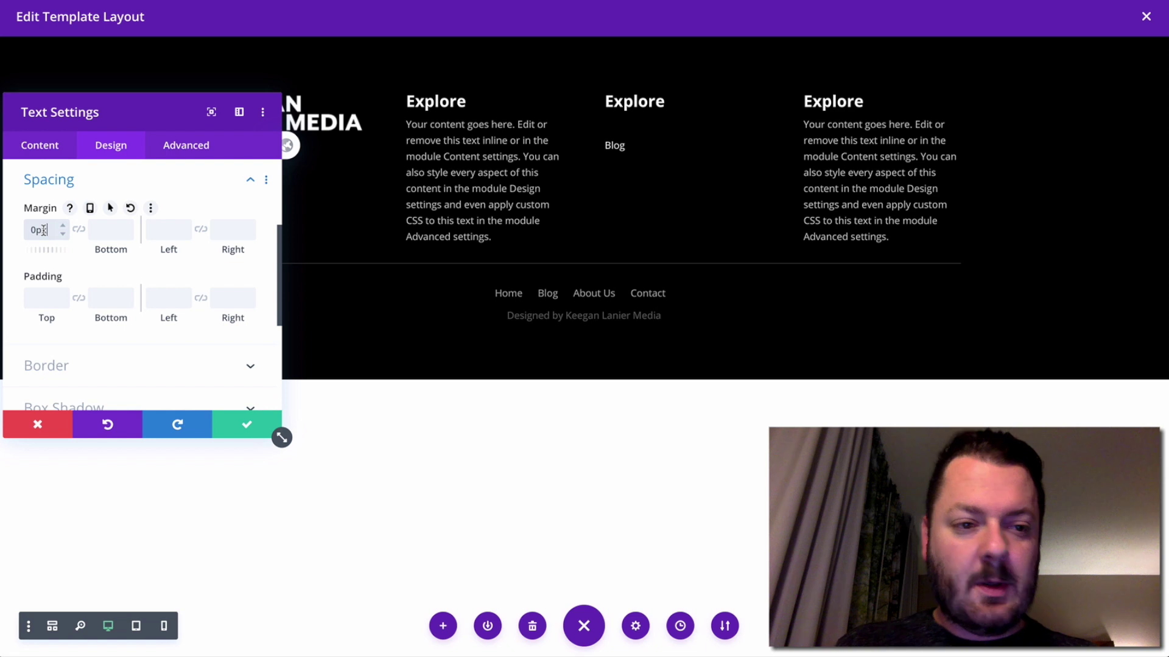
key("BackSpace")
left_click(45, 297)
type("0")
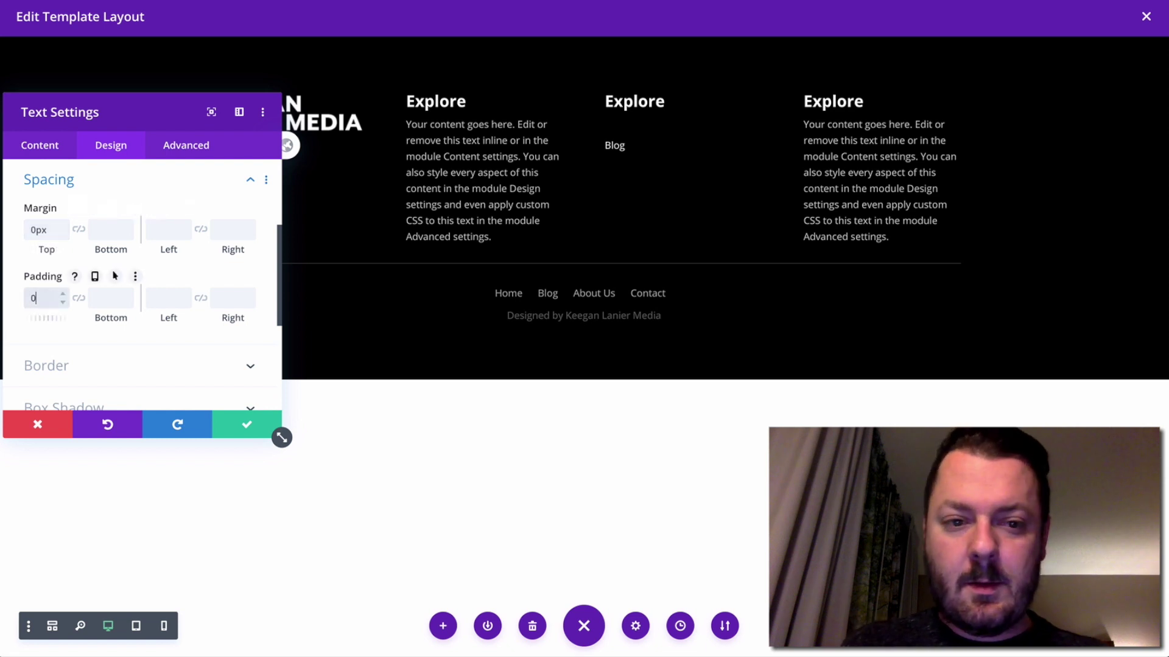
left_click(235, 424)
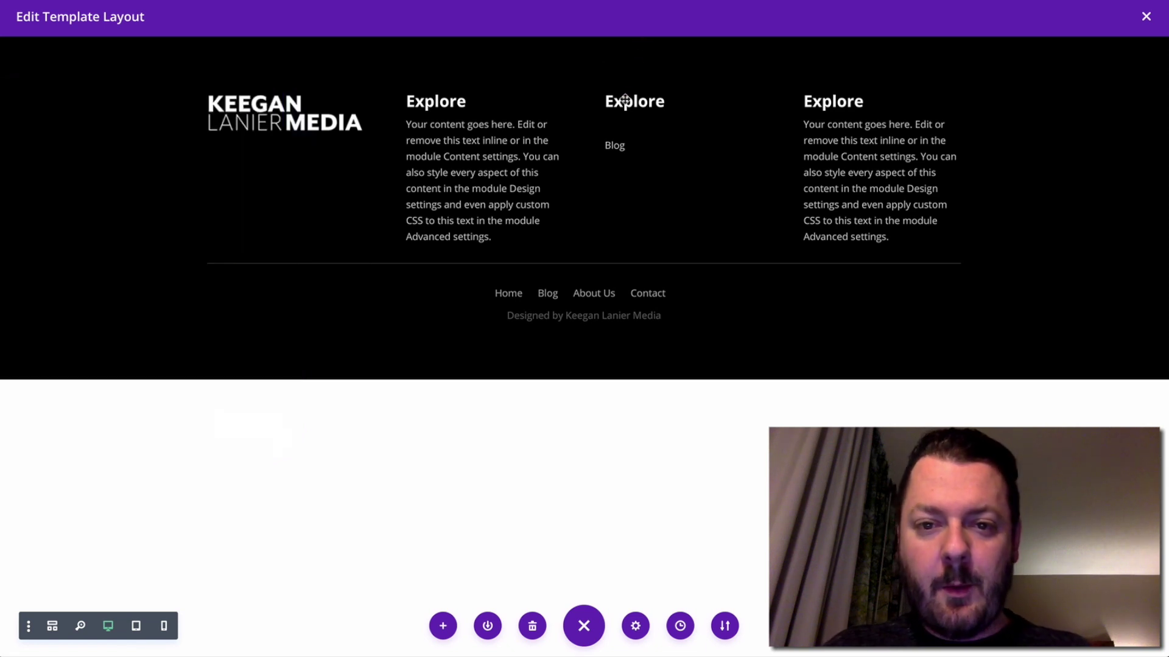
Set the middle Explore heading's bottom margin to 0px and save.
left_click(657, 101)
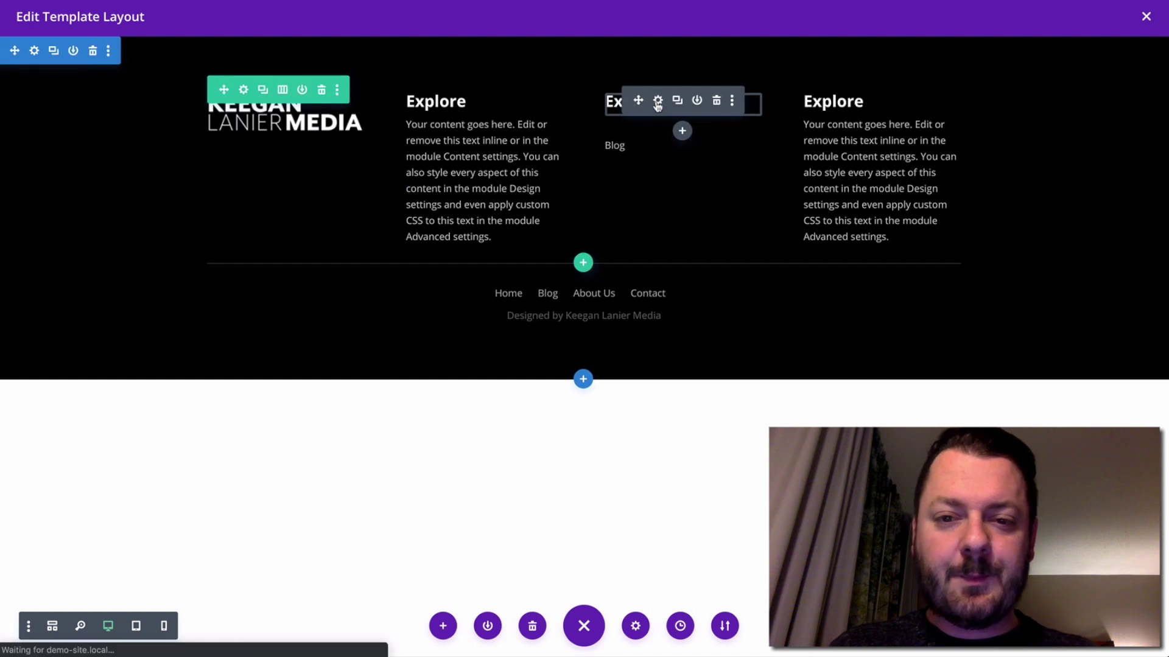
left_click(114, 144)
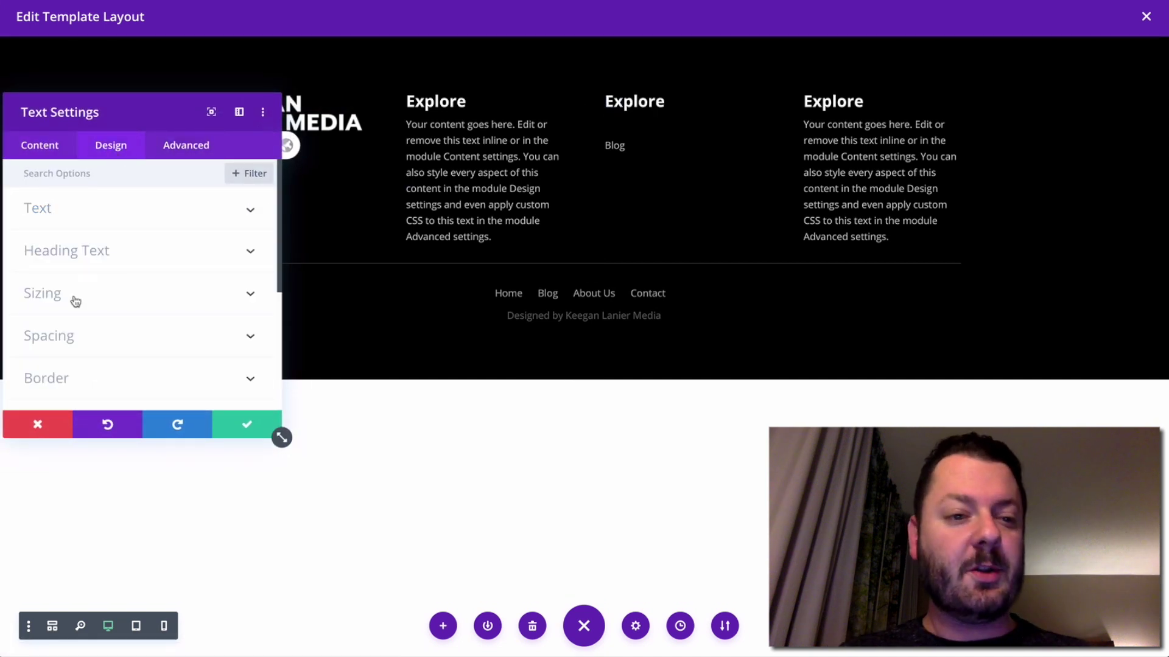
left_click(70, 344)
left_click(106, 230)
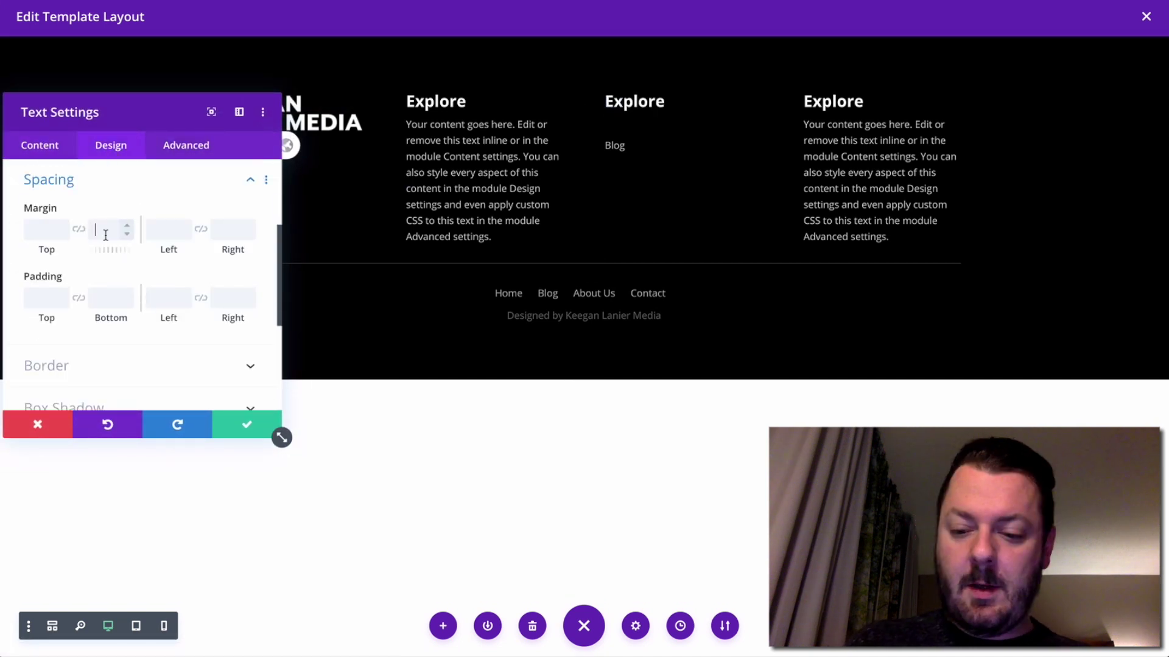
type("0")
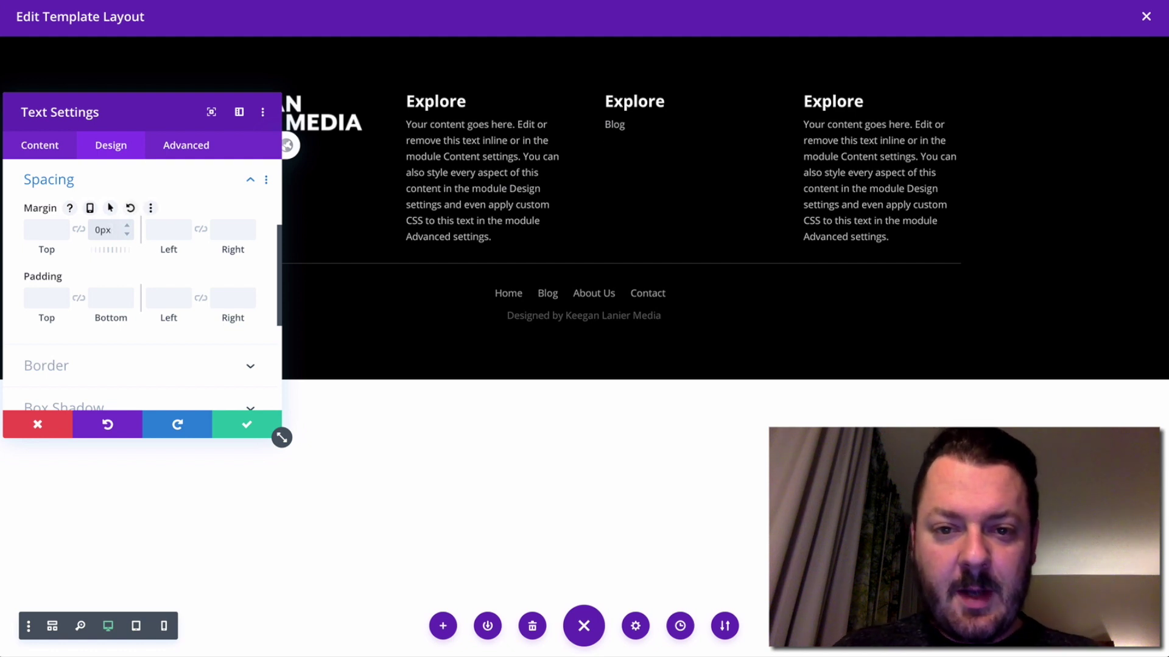
left_click(247, 424)
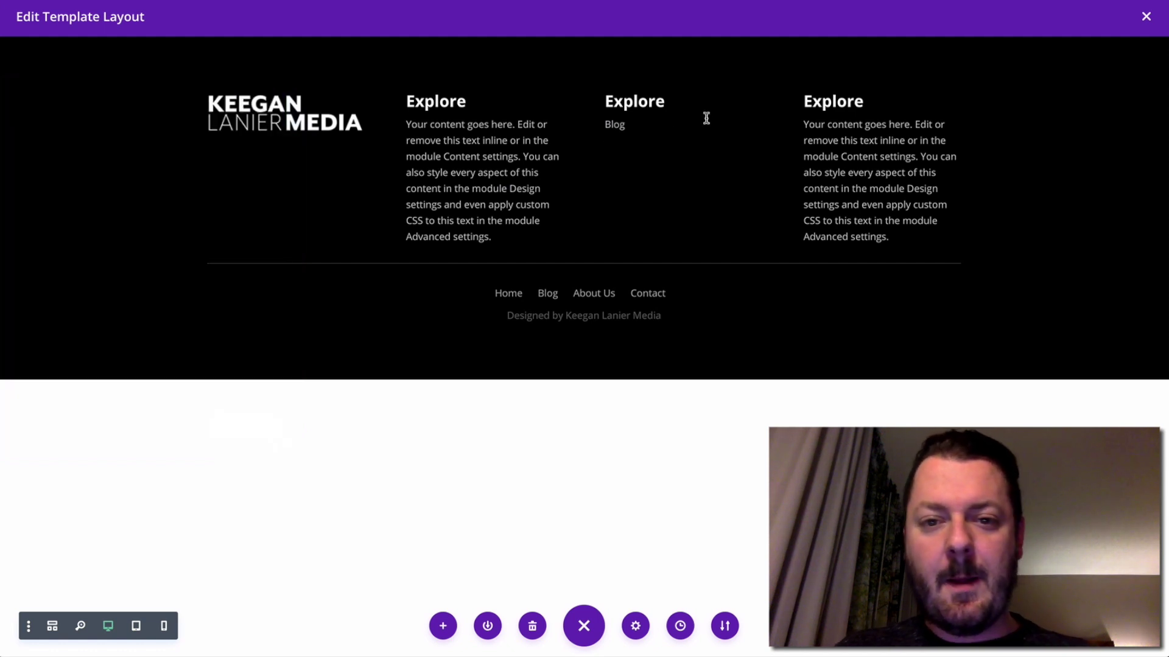
Set the Blog module's bottom margin and bottom padding to 0px and save.
left_click(680, 126)
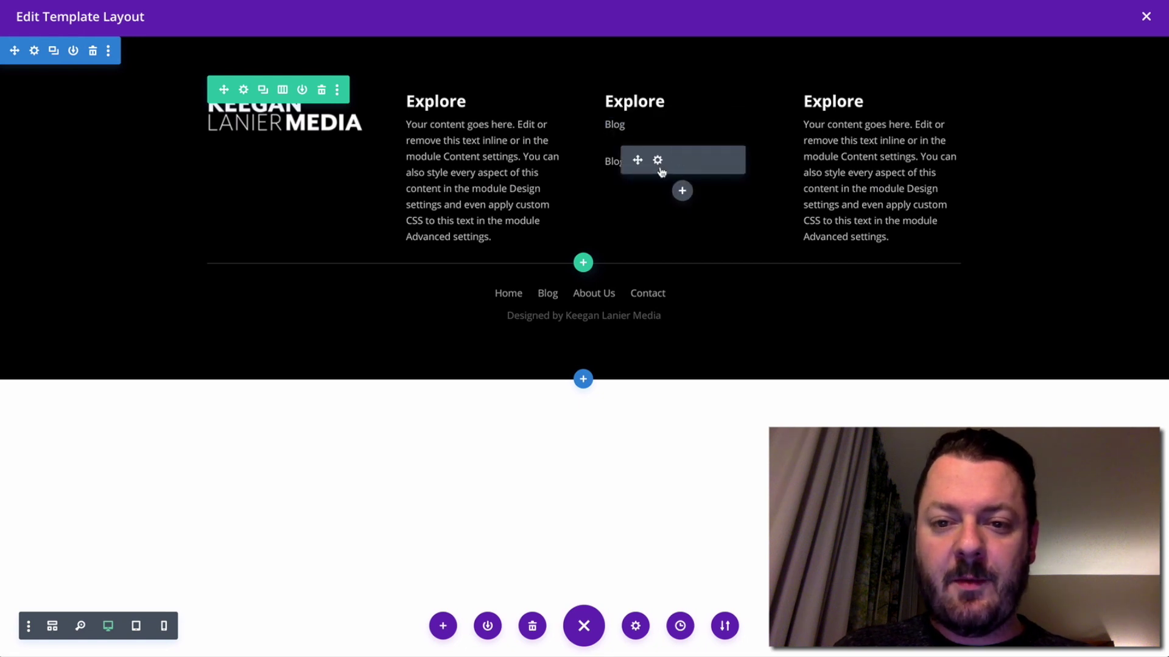
left_click(715, 160)
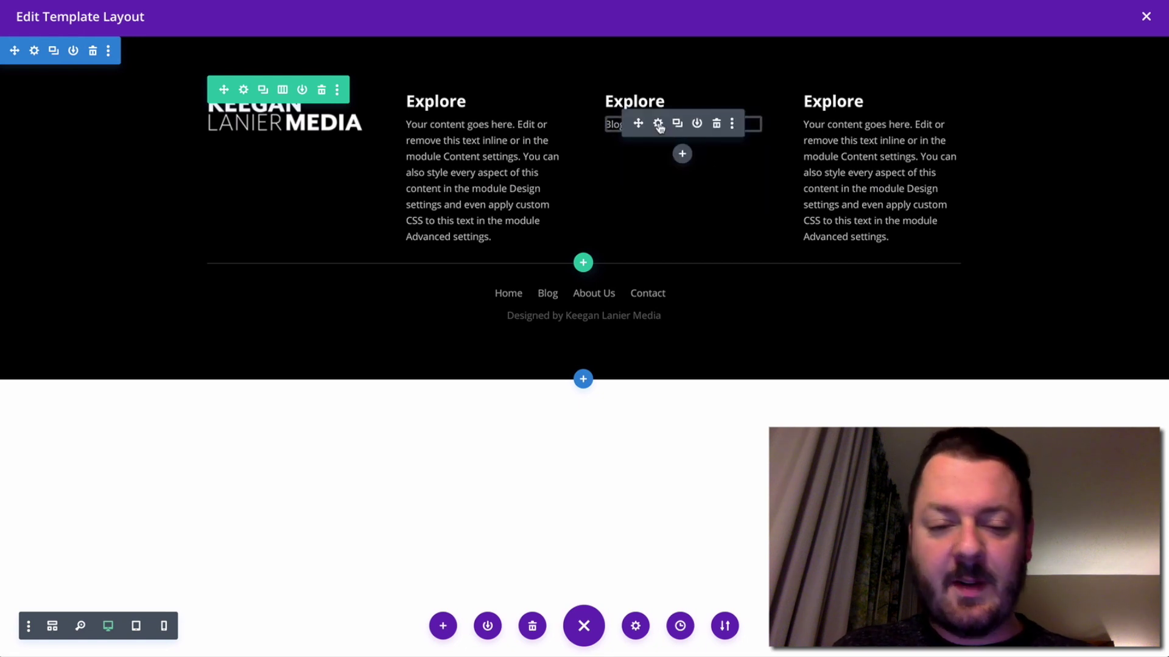
left_click(661, 129)
left_click(99, 147)
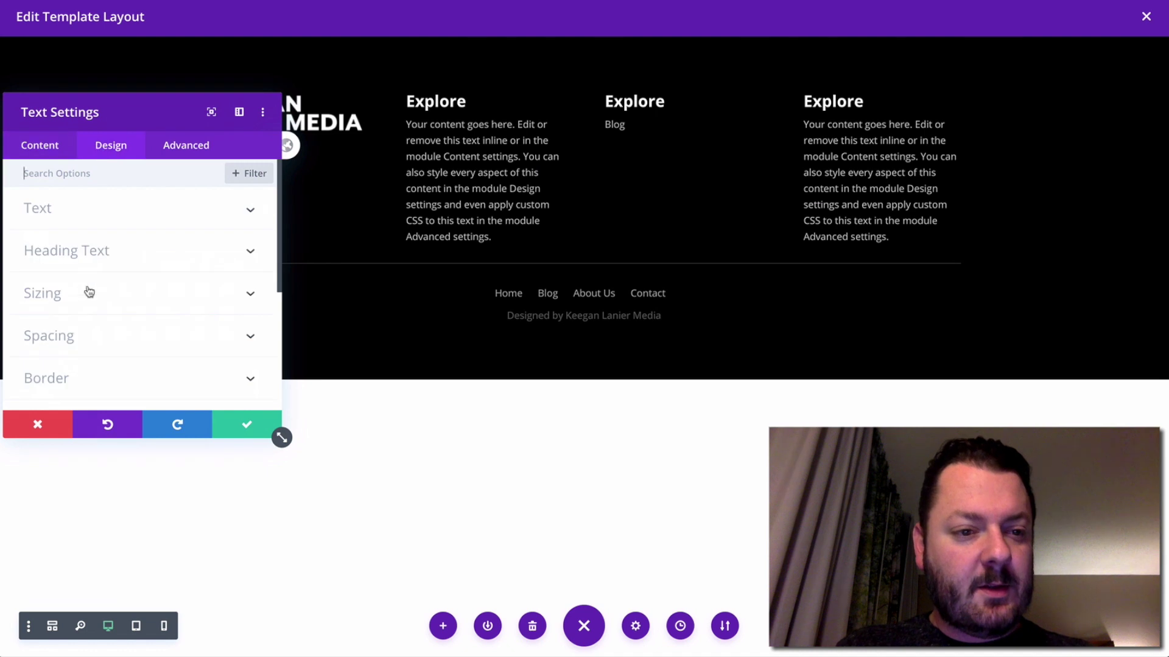
left_click(83, 339)
left_click(107, 229)
type("0")
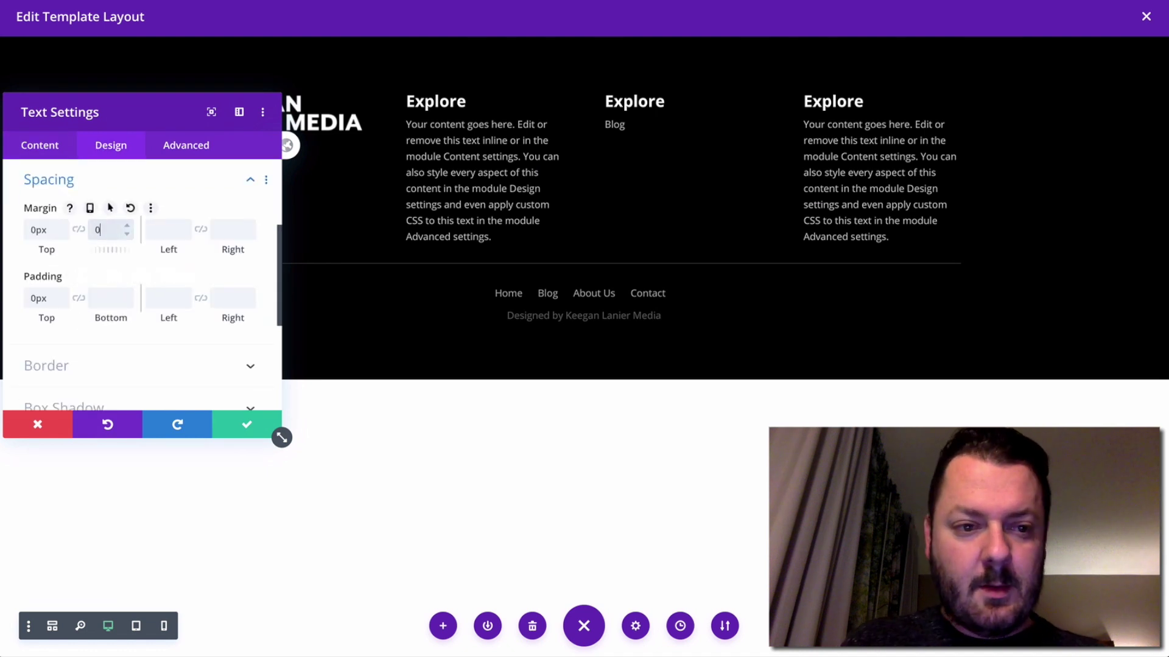
left_click(102, 299)
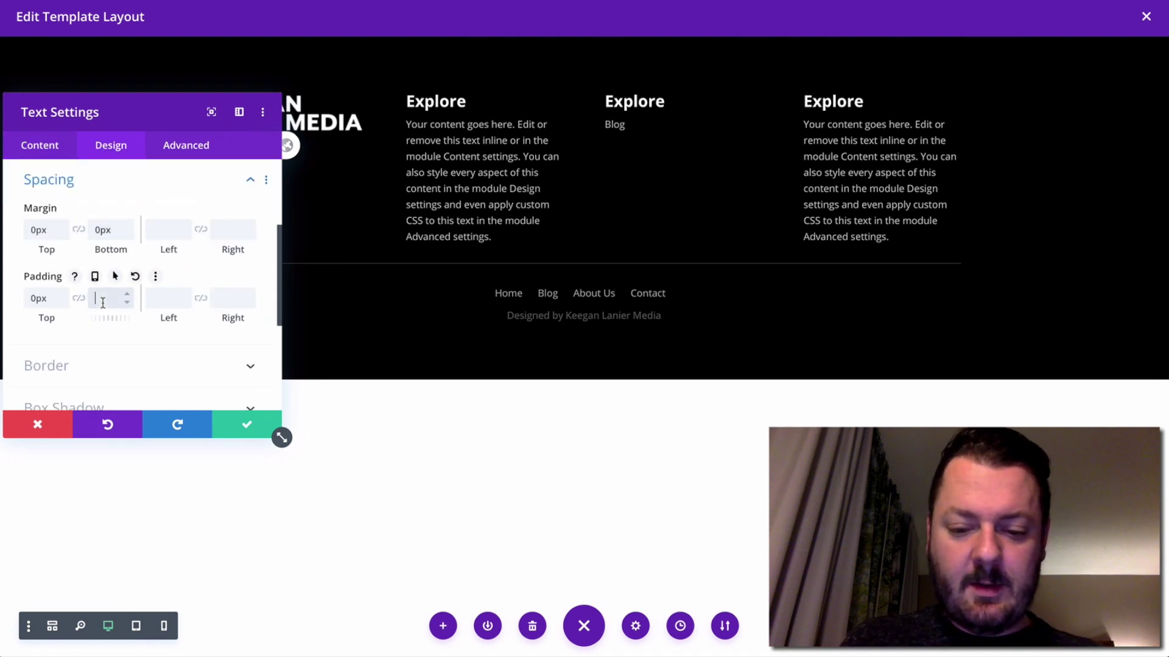
left_click(247, 424)
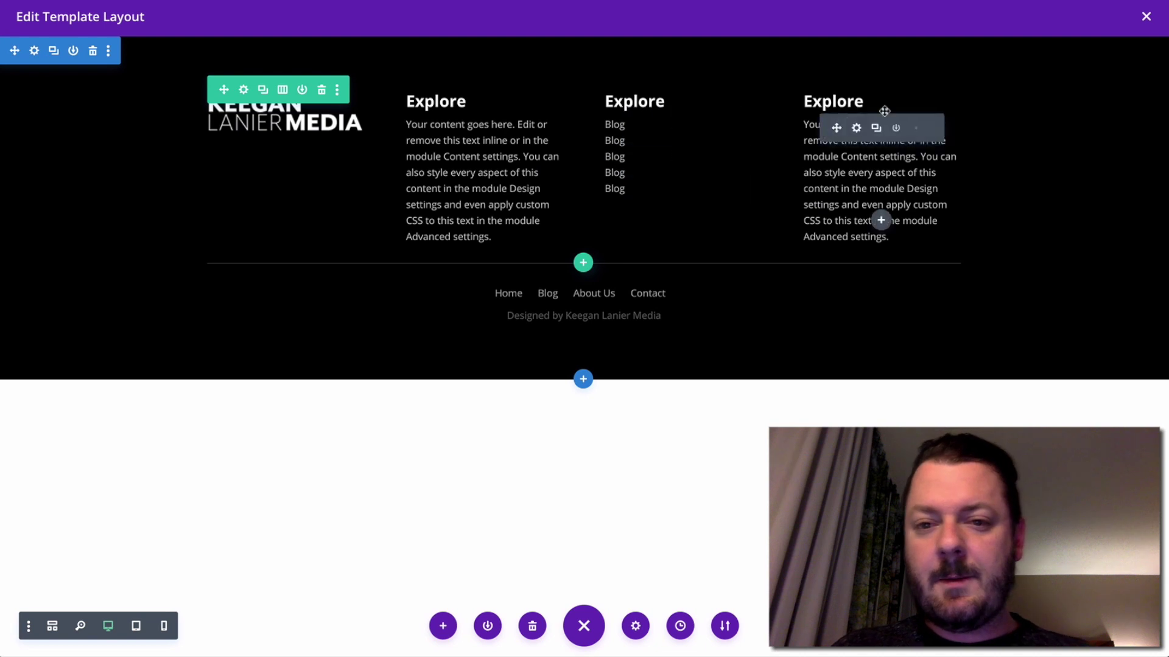
left_click(856, 128)
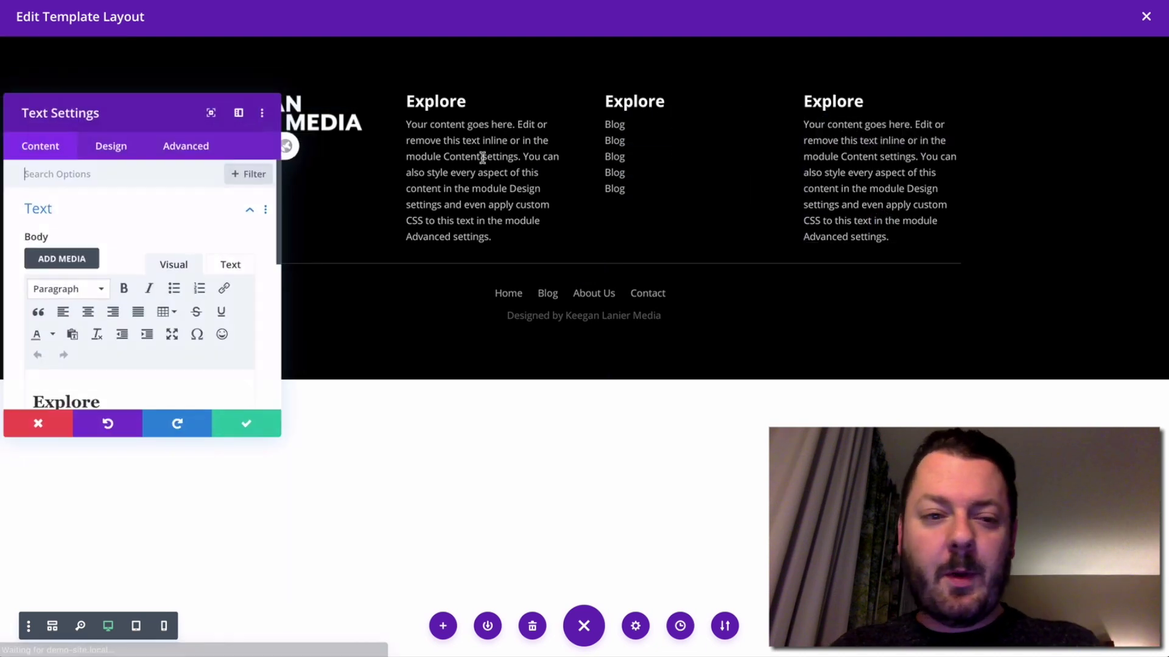
Replace the fourth footer column with a duplicate of the Blog-links column and save the row.
left_click(274, 429)
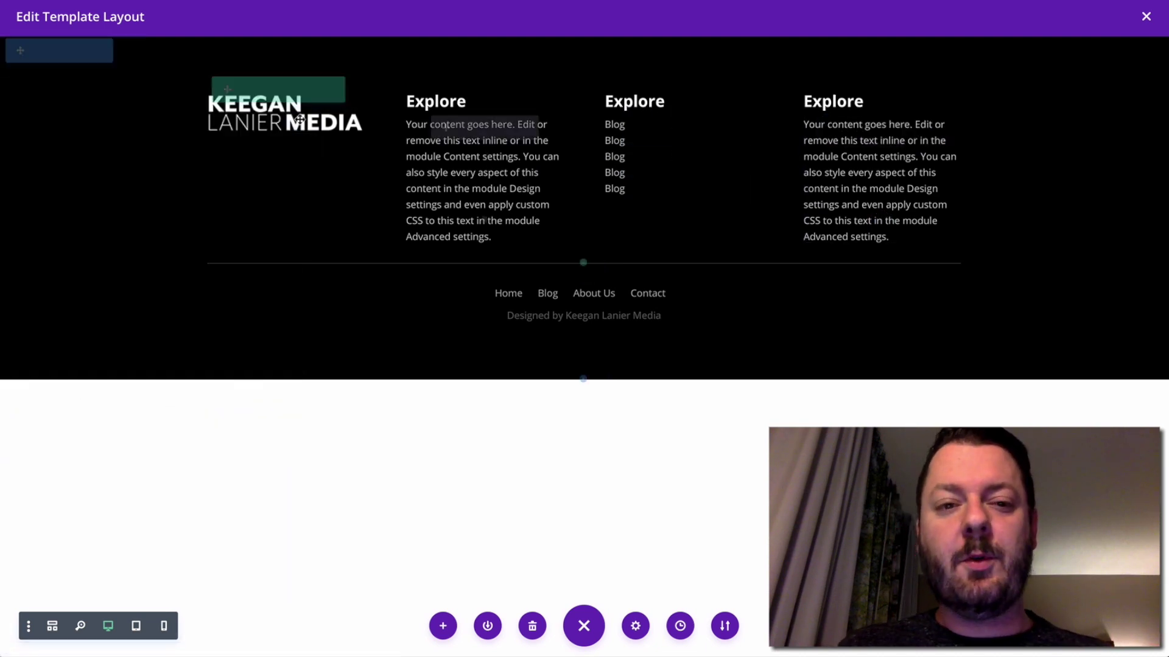
left_click(243, 90)
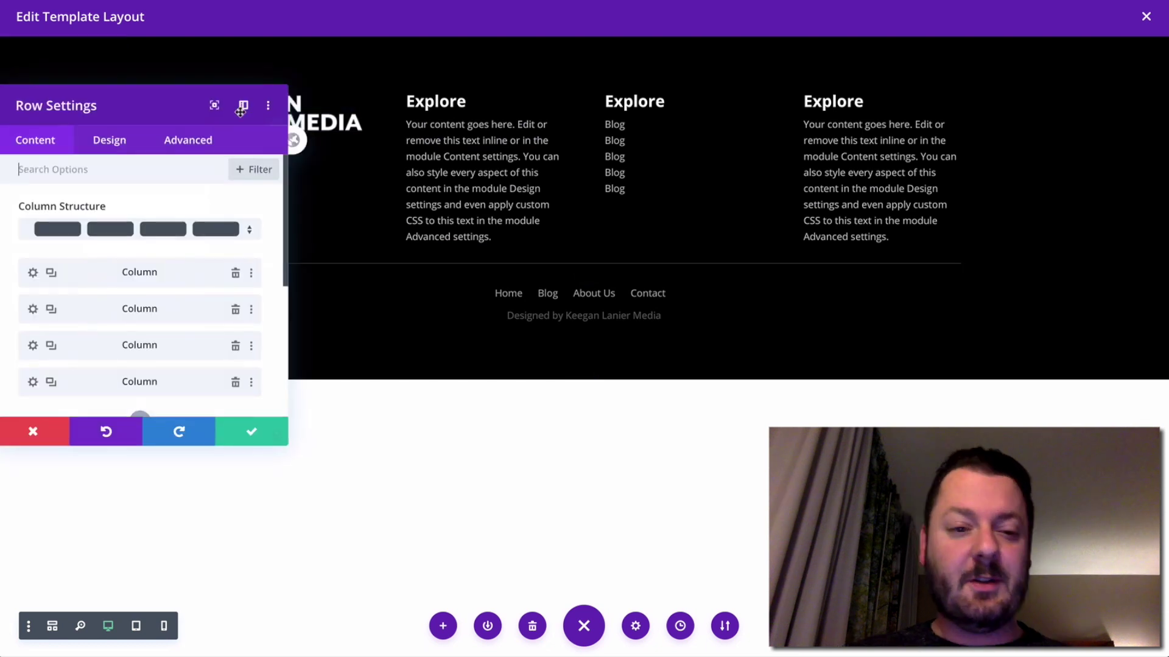
left_click(231, 377)
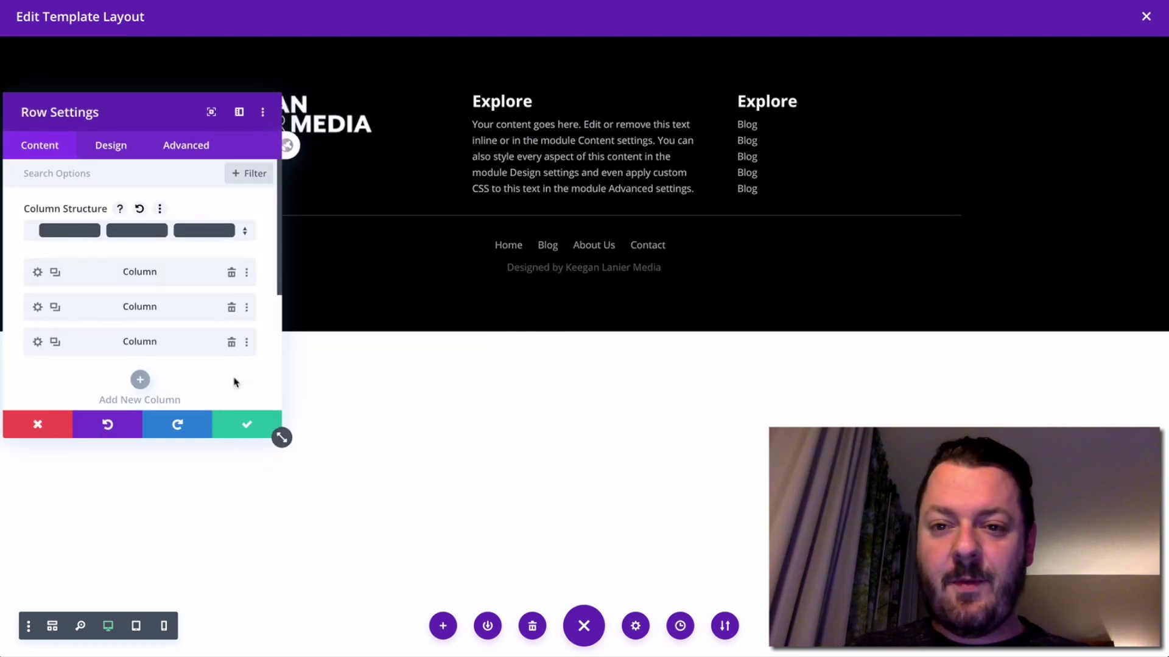
left_click(55, 343)
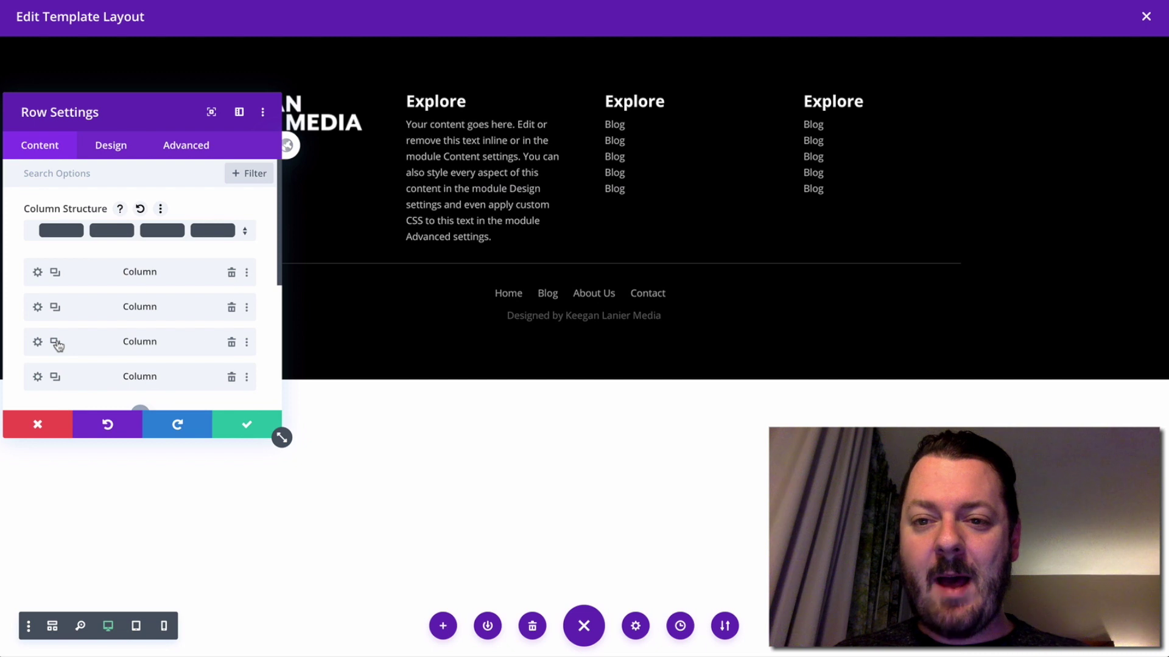
left_click(236, 426)
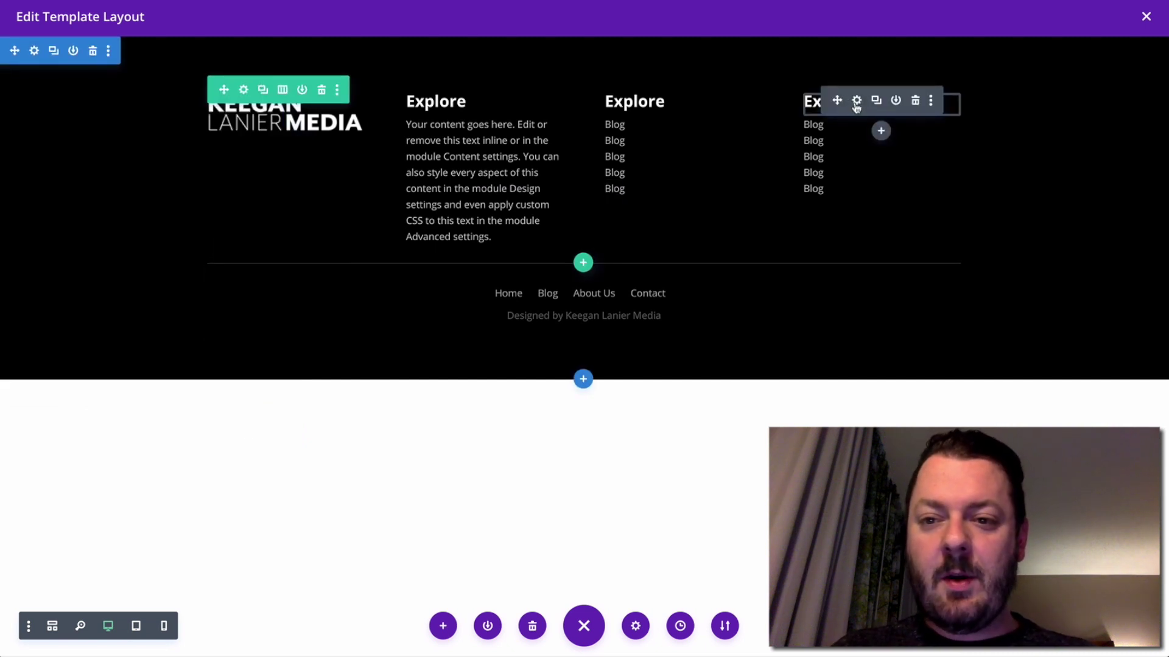
Retitle the new right column's heading from Explore to 'Social'.
left_click(856, 101)
double_click(68, 395)
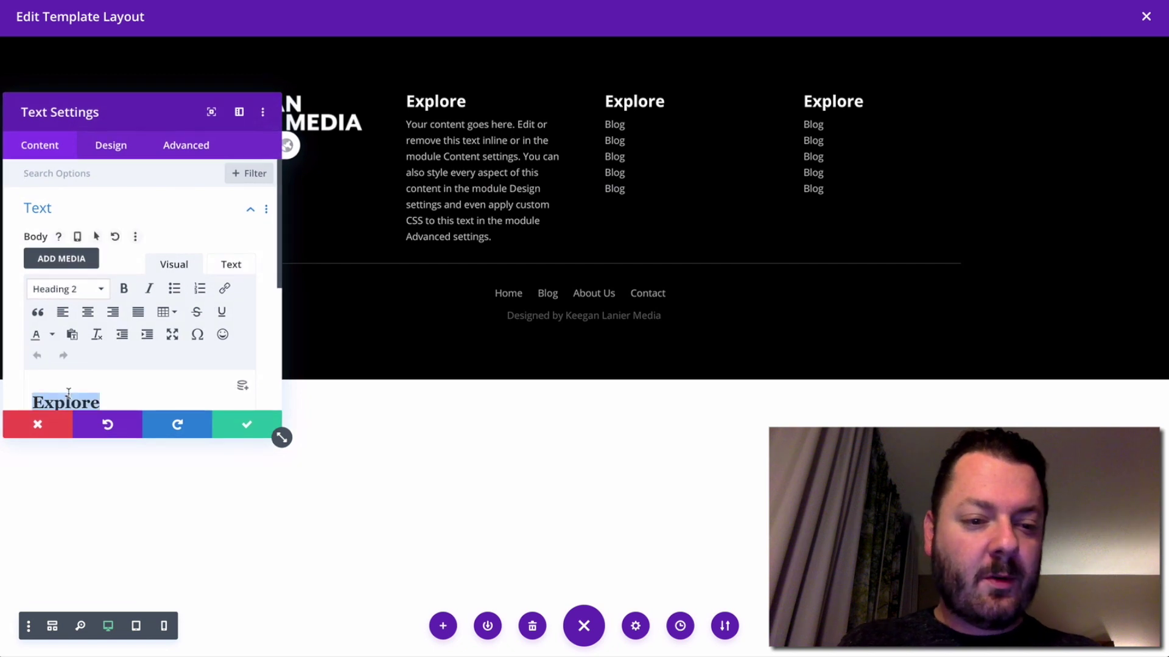
type("S")
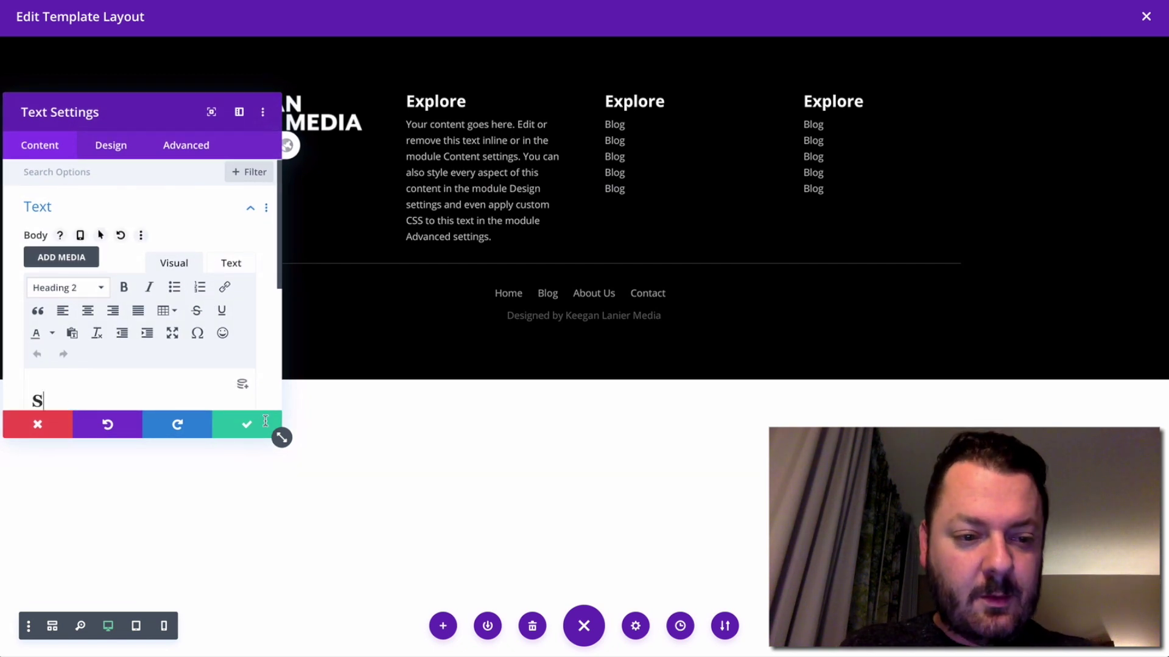
type("ocial")
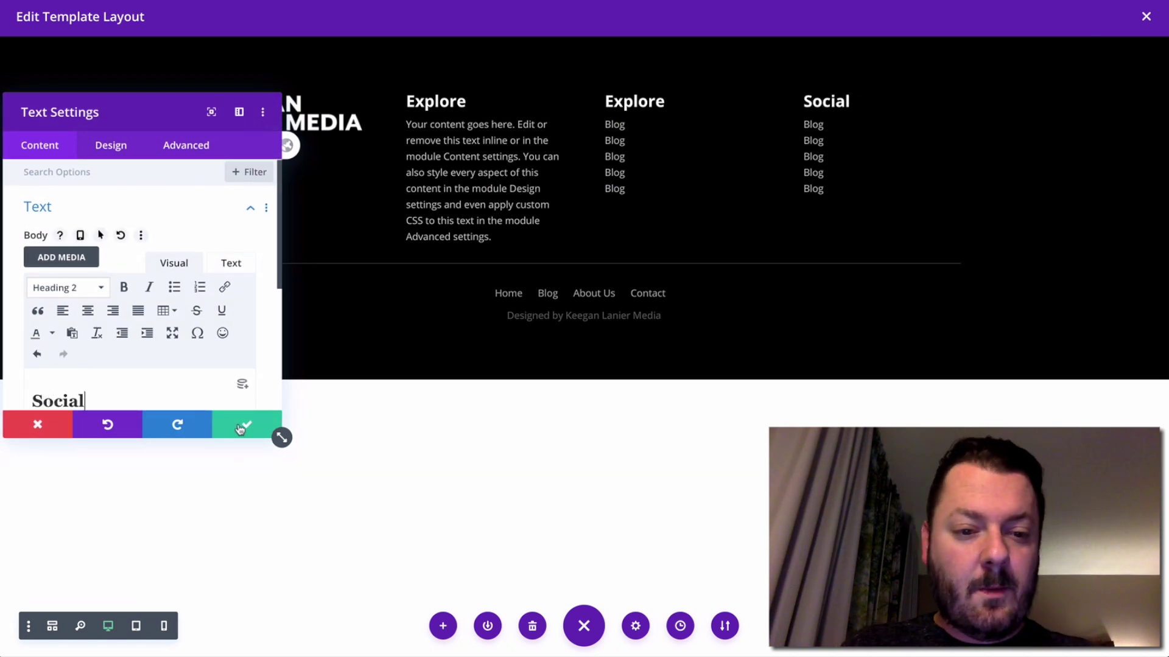
left_click(819, 126)
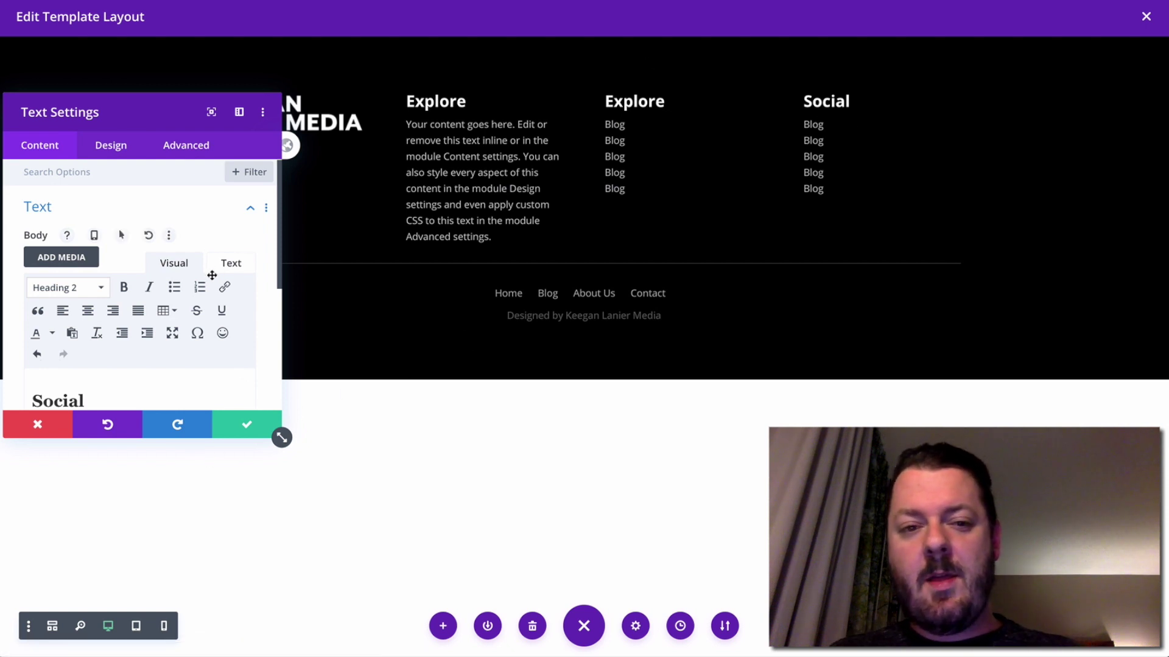
Rename the first Social link's text from Blog to Instagram.
key("Escape")
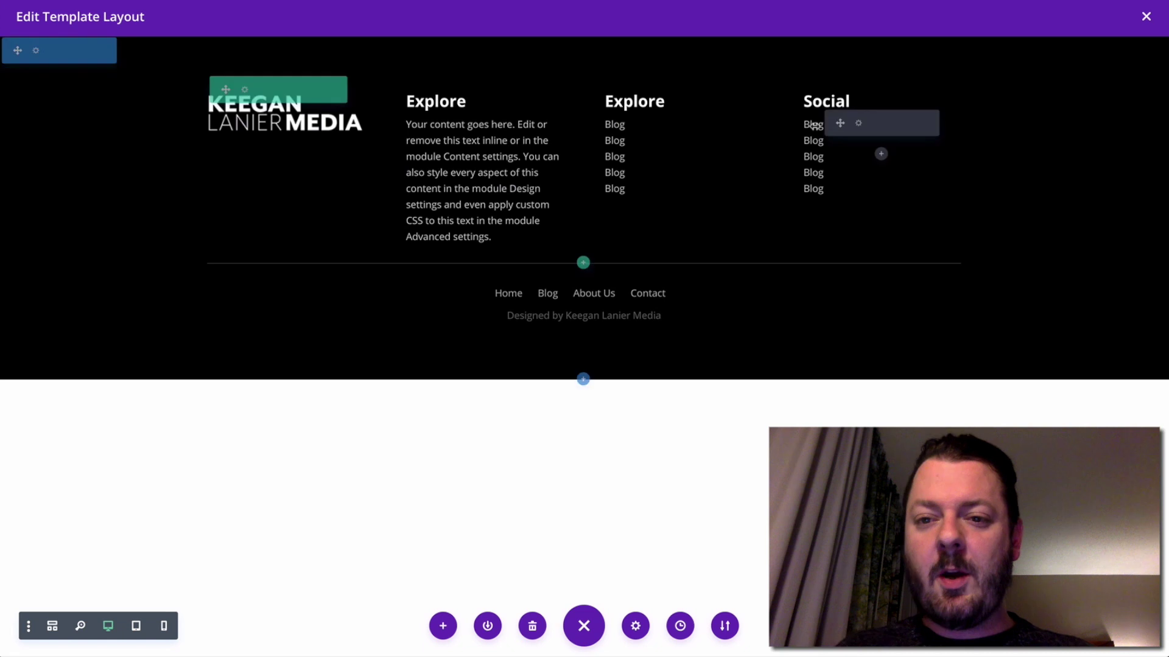
left_click(857, 122)
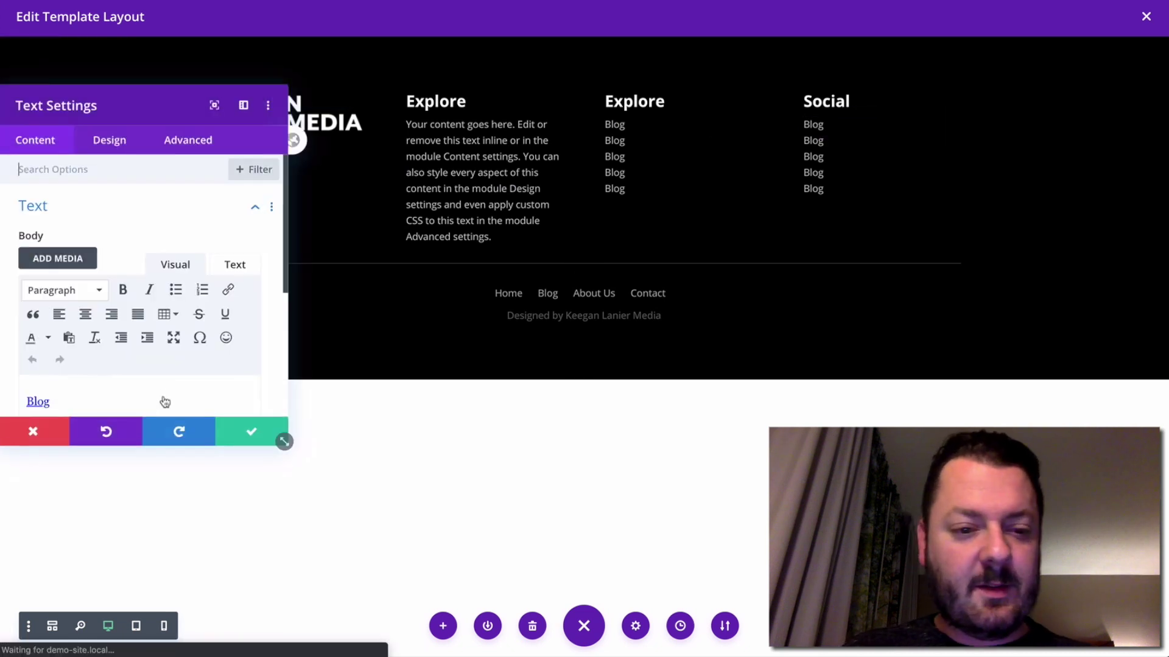
double_click(58, 394)
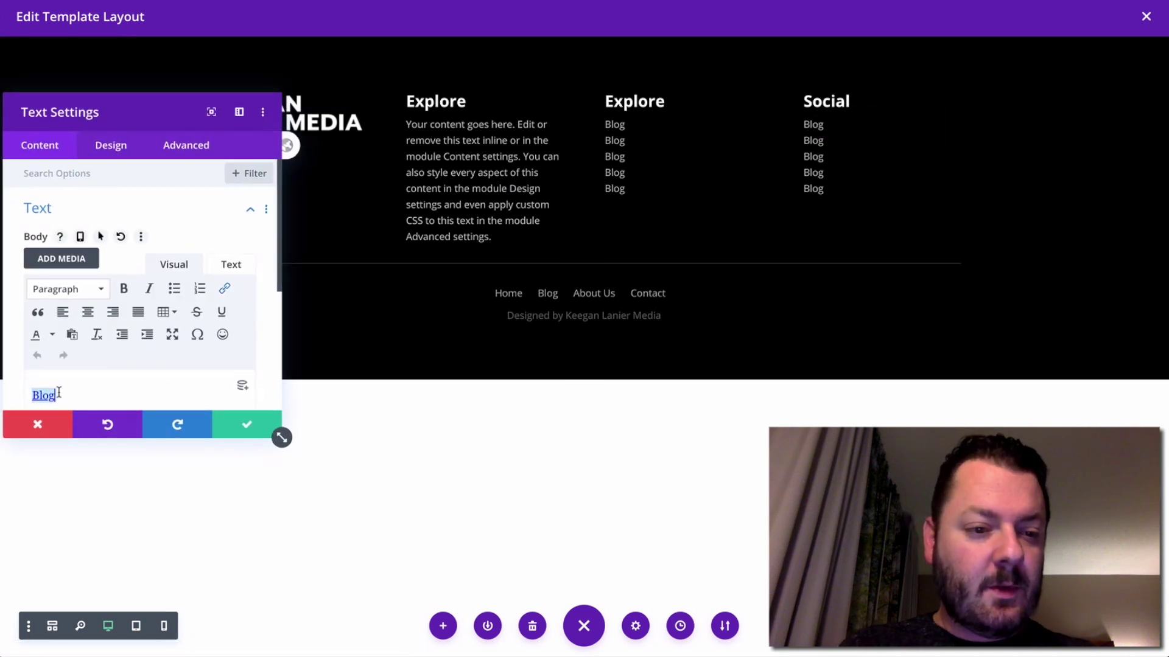
left_click(224, 288)
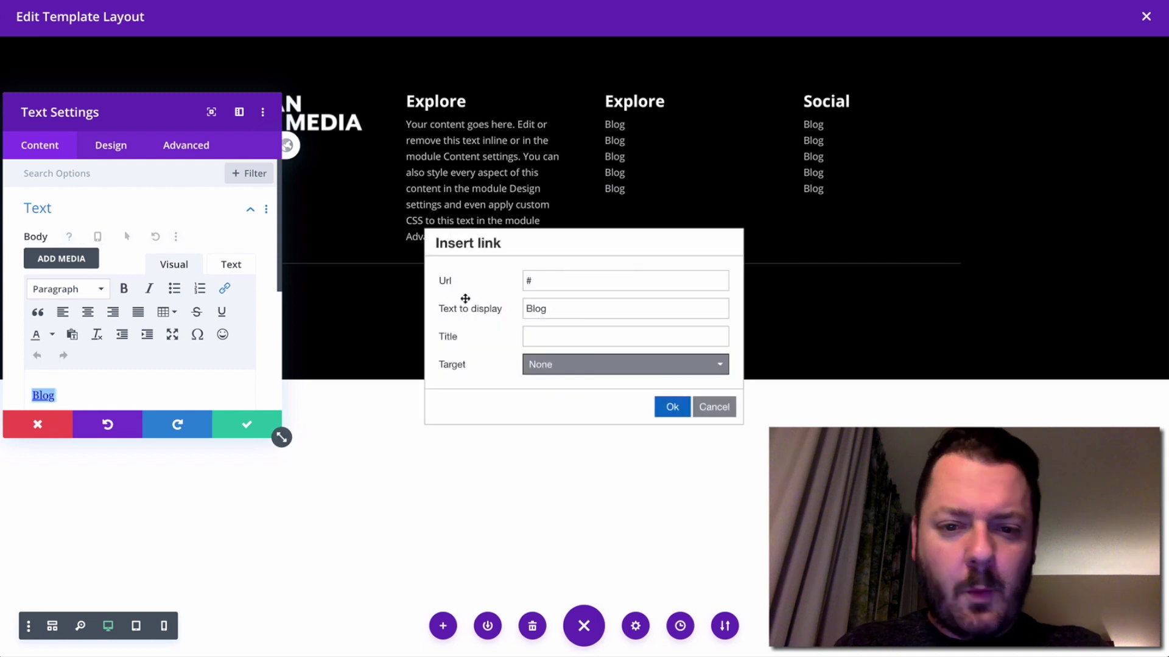
double_click(563, 312)
type("Insta")
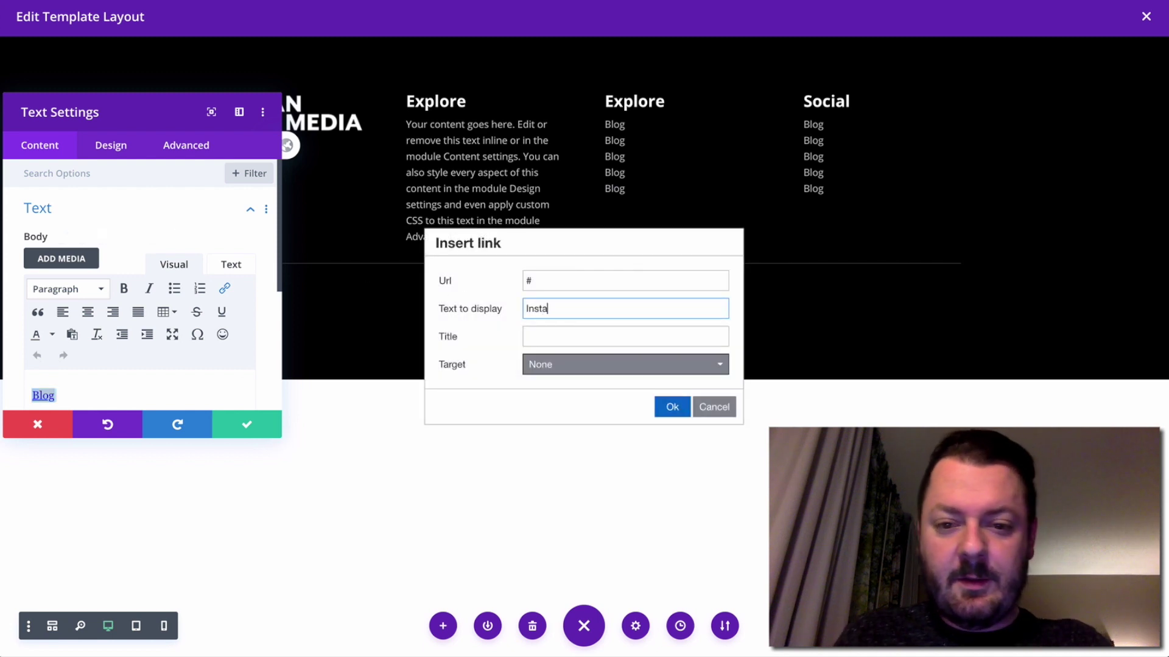
type("gram")
left_click(672, 406)
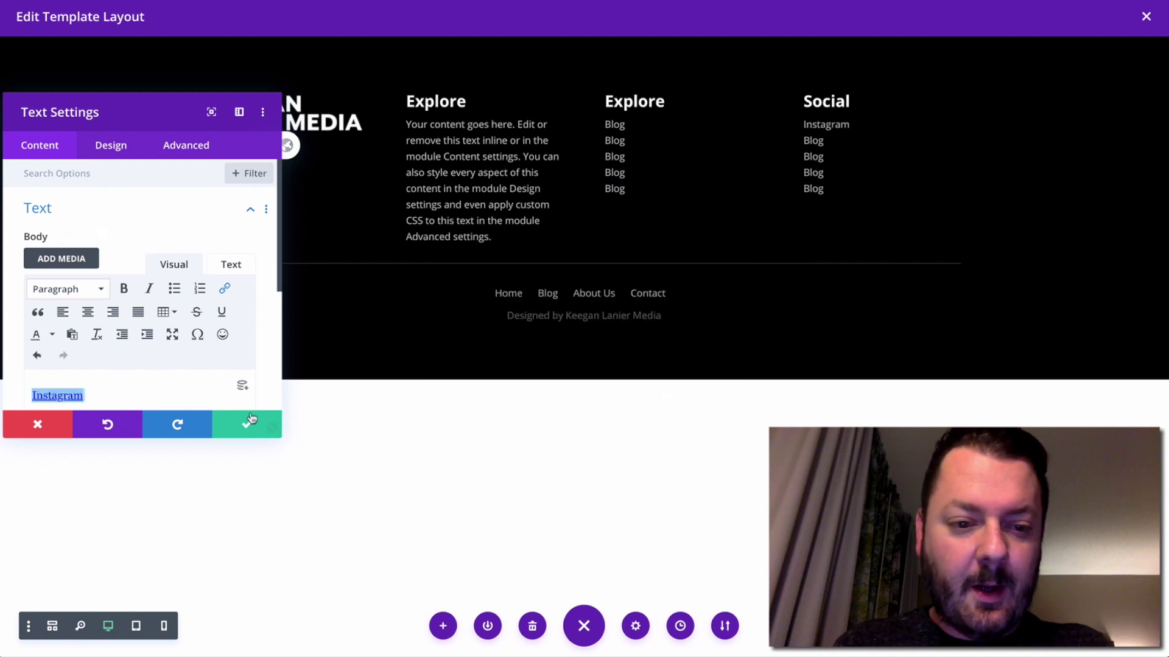
left_click(812, 141)
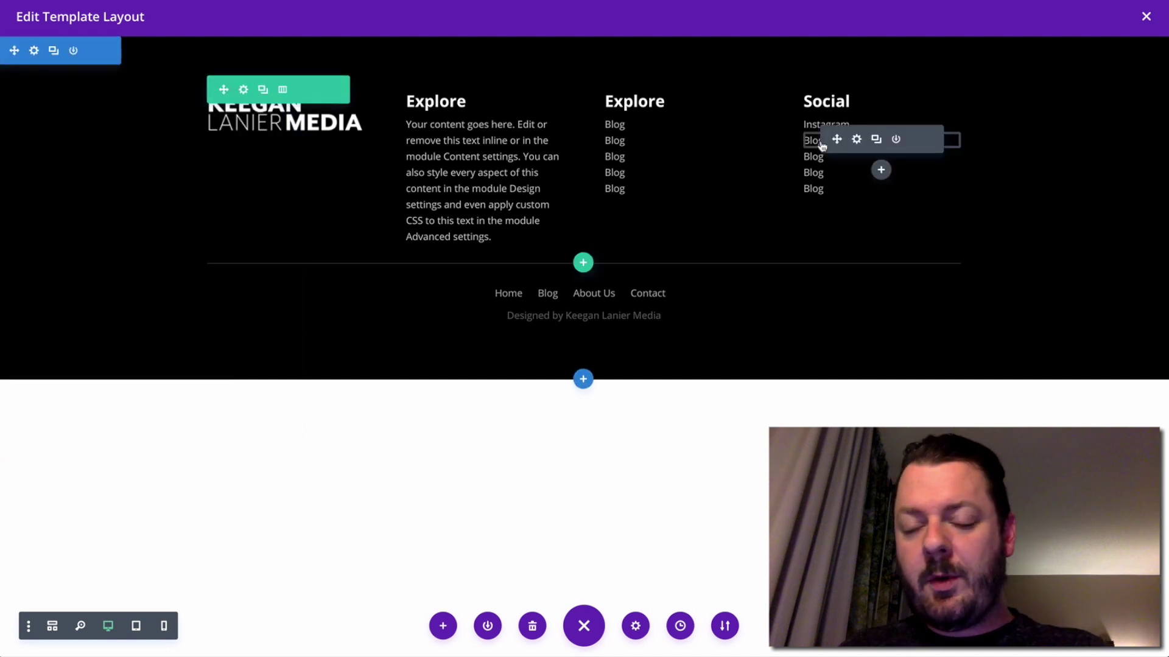
Rename the second Social link to Facebook and delete the three leftover Blog links.
left_click(622, 168)
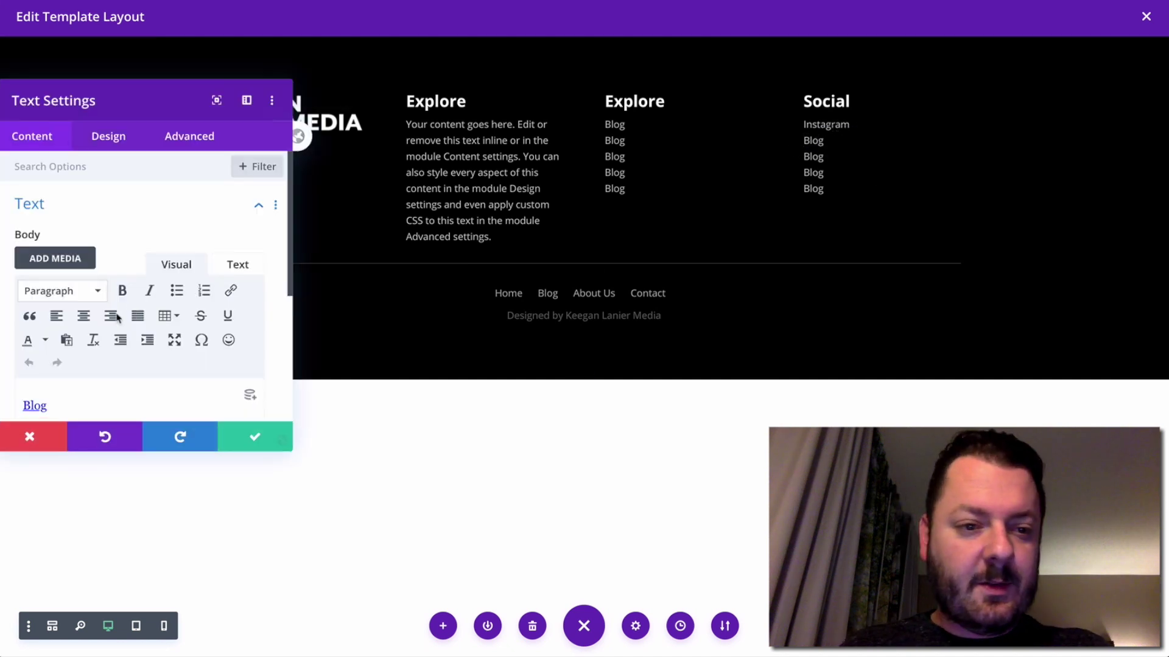
double_click(43, 396)
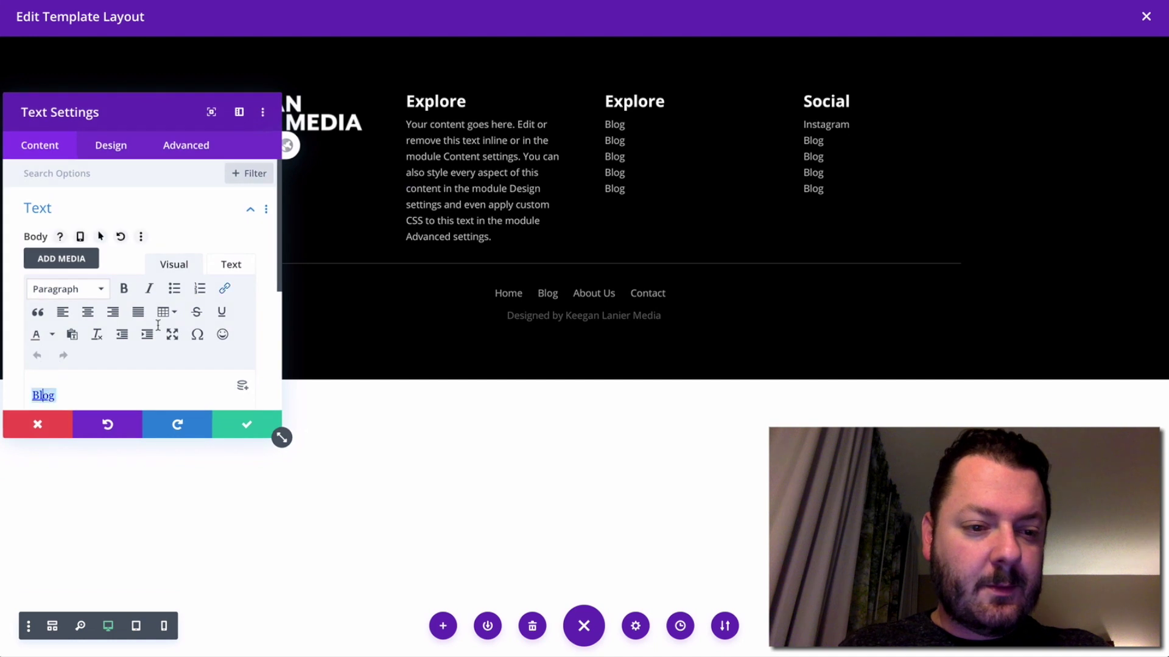
left_click(226, 288)
double_click(554, 314)
type("Facebook")
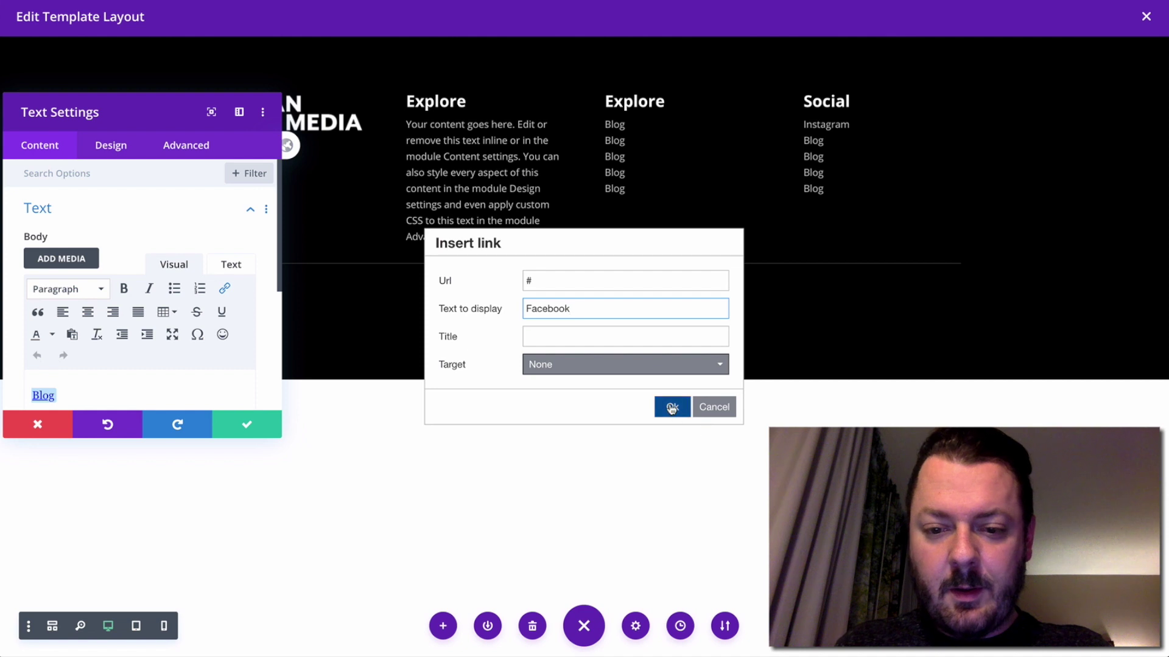
left_click(672, 406)
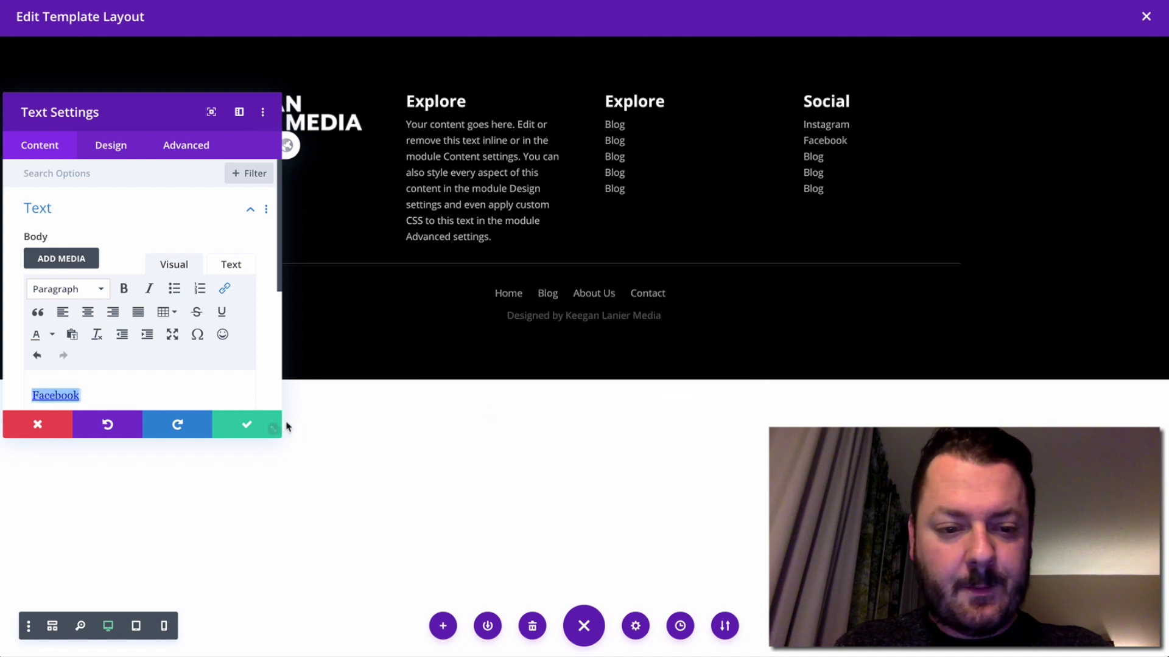
key("Escape")
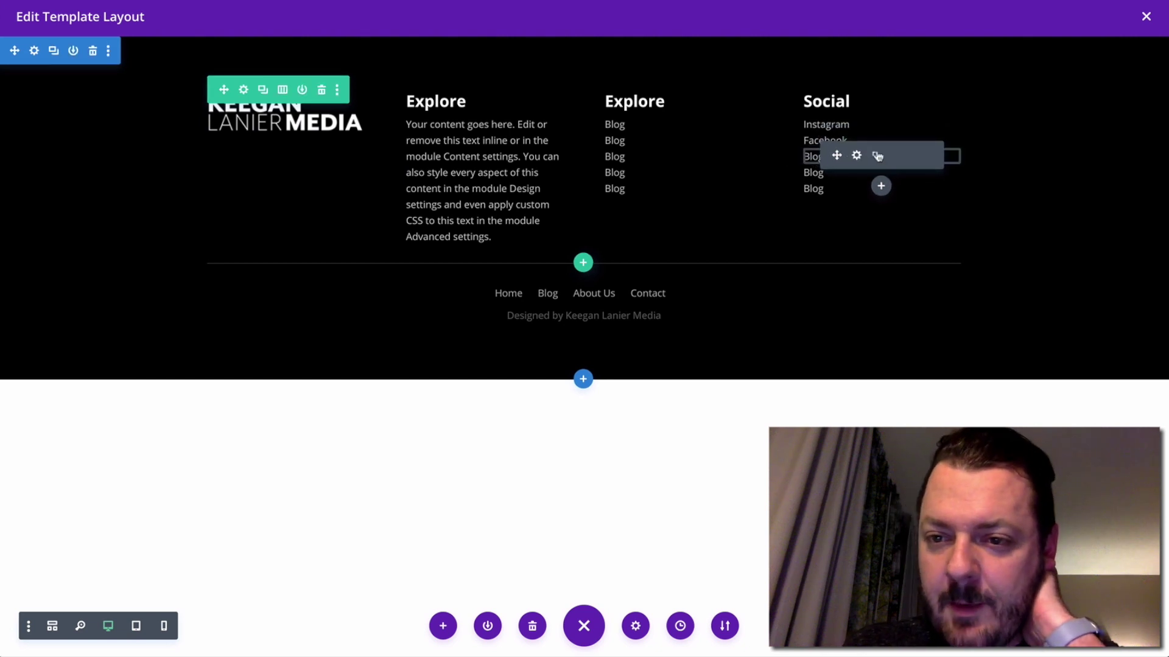
left_click(914, 156)
left_click(914, 157)
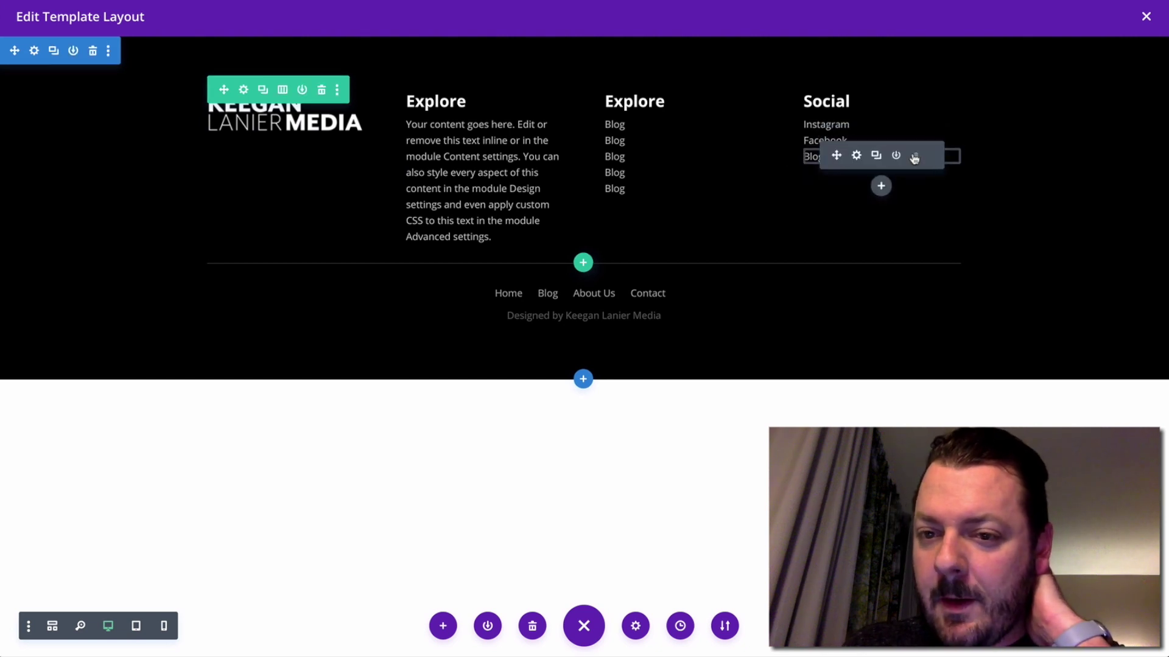
left_click(914, 157)
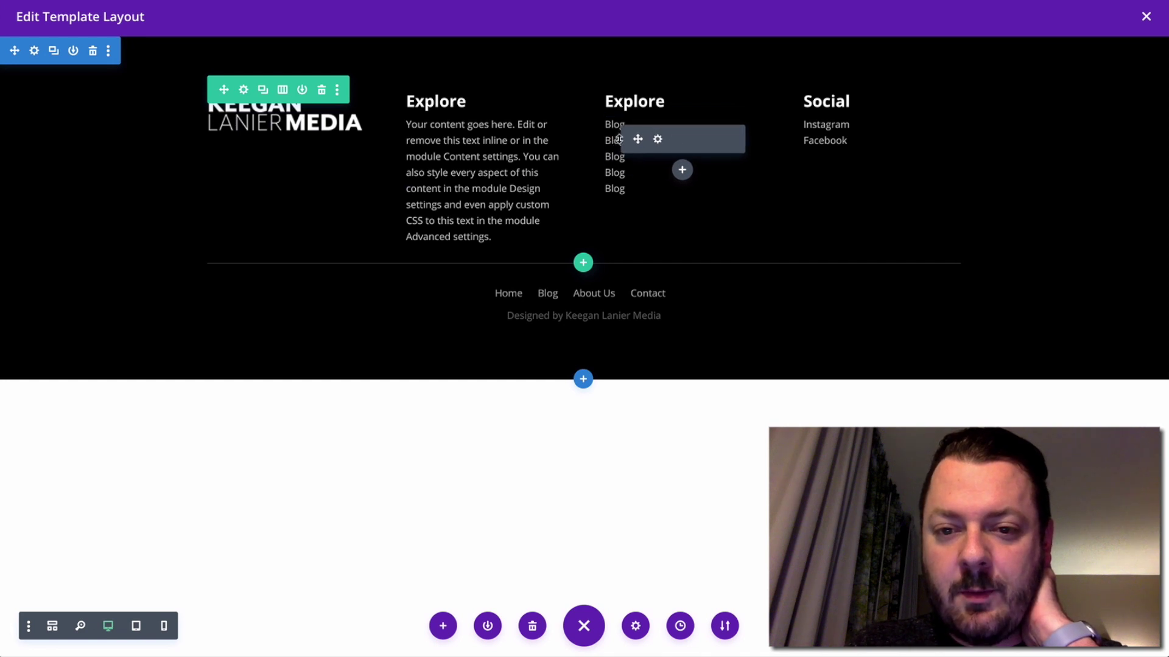
Rename the second Explore column's Blog link to Podcast and delete the three extra Blog links.
left_click(658, 141)
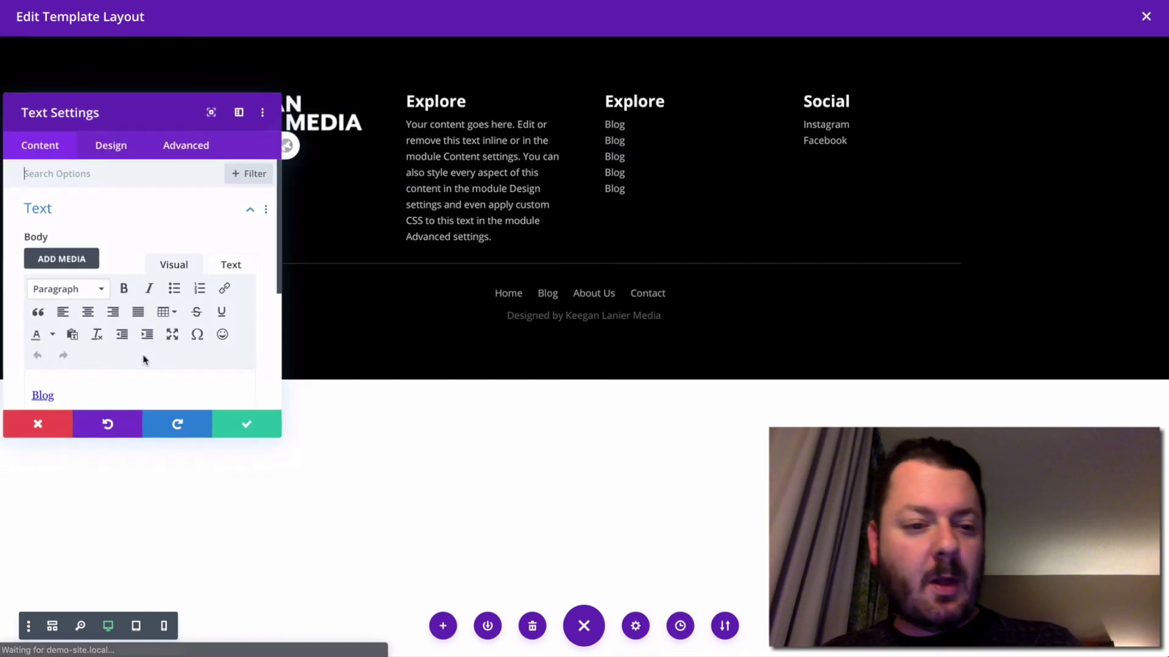
double_click(48, 392)
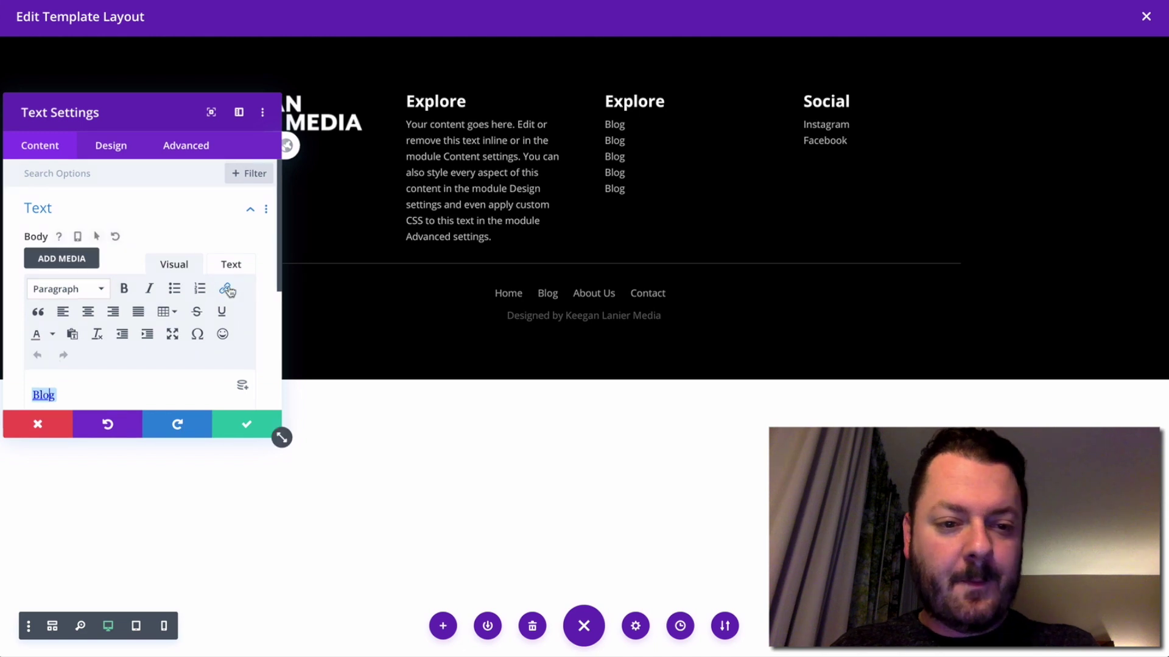
key("ctrl+k")
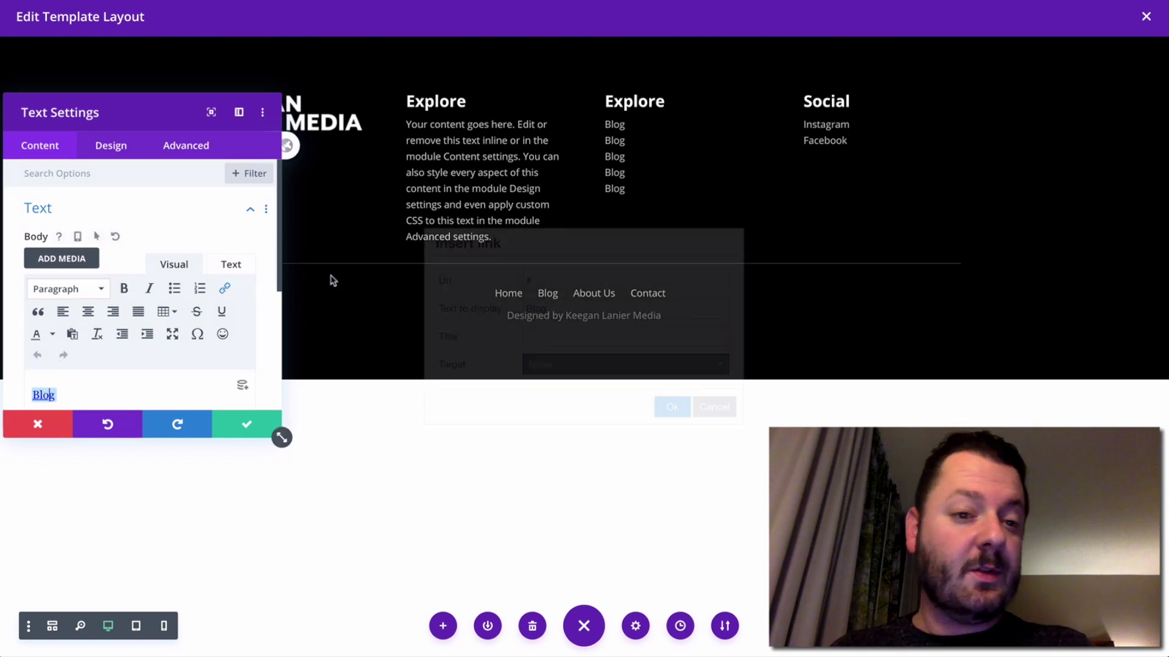
double_click(575, 307)
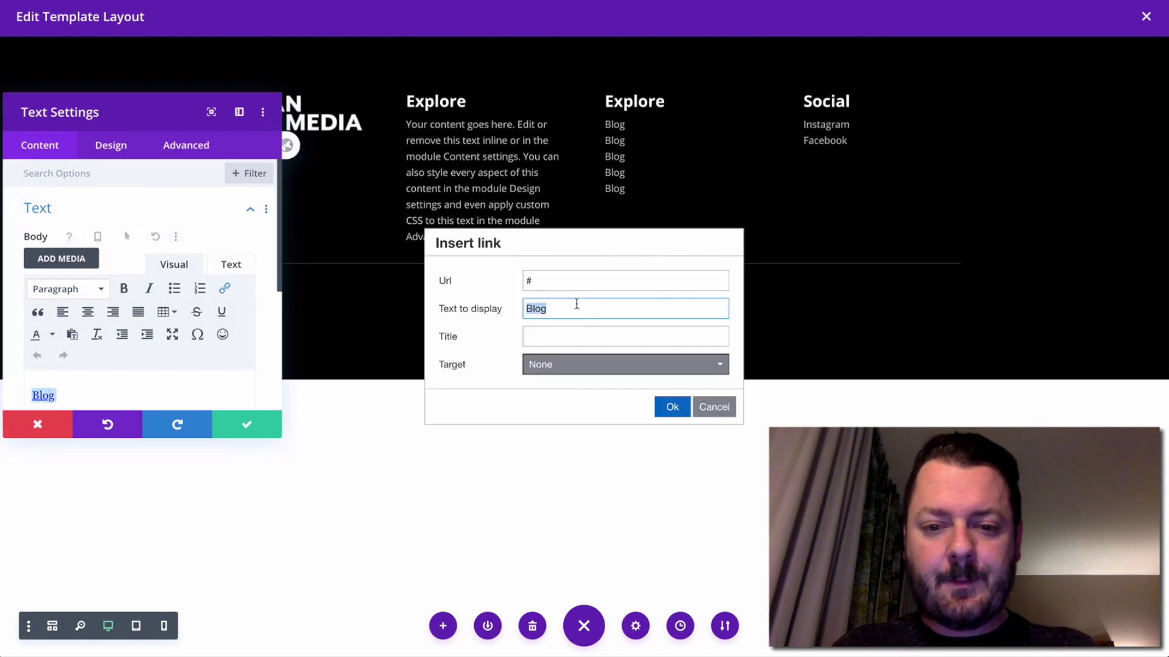
type("Podcast")
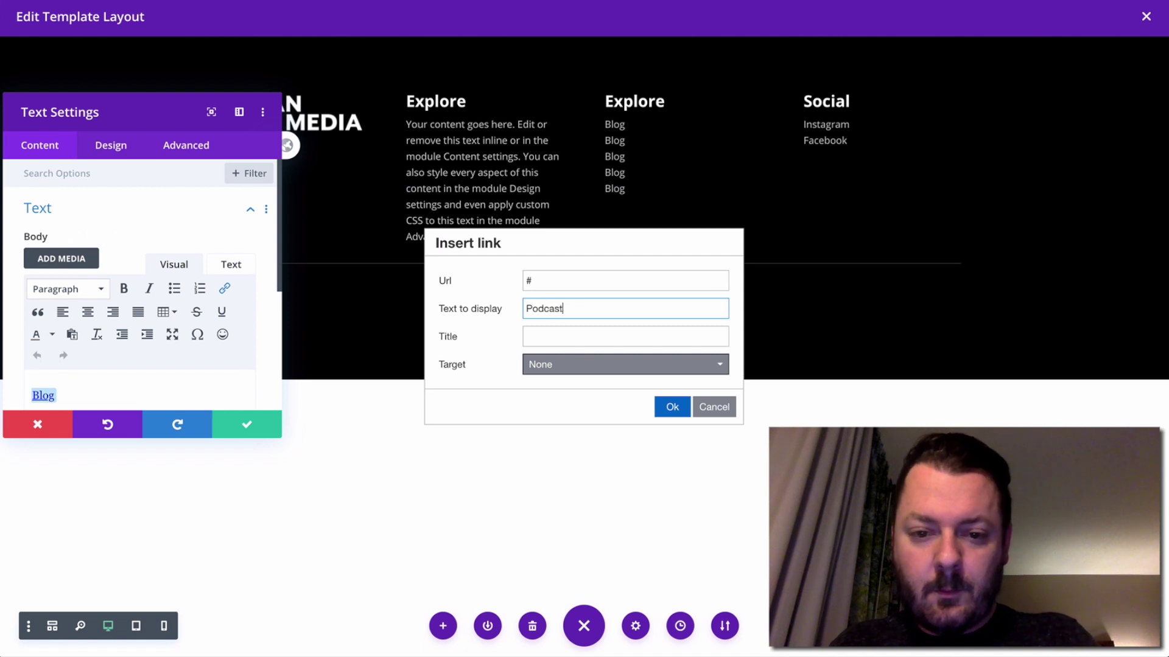
left_click(670, 407)
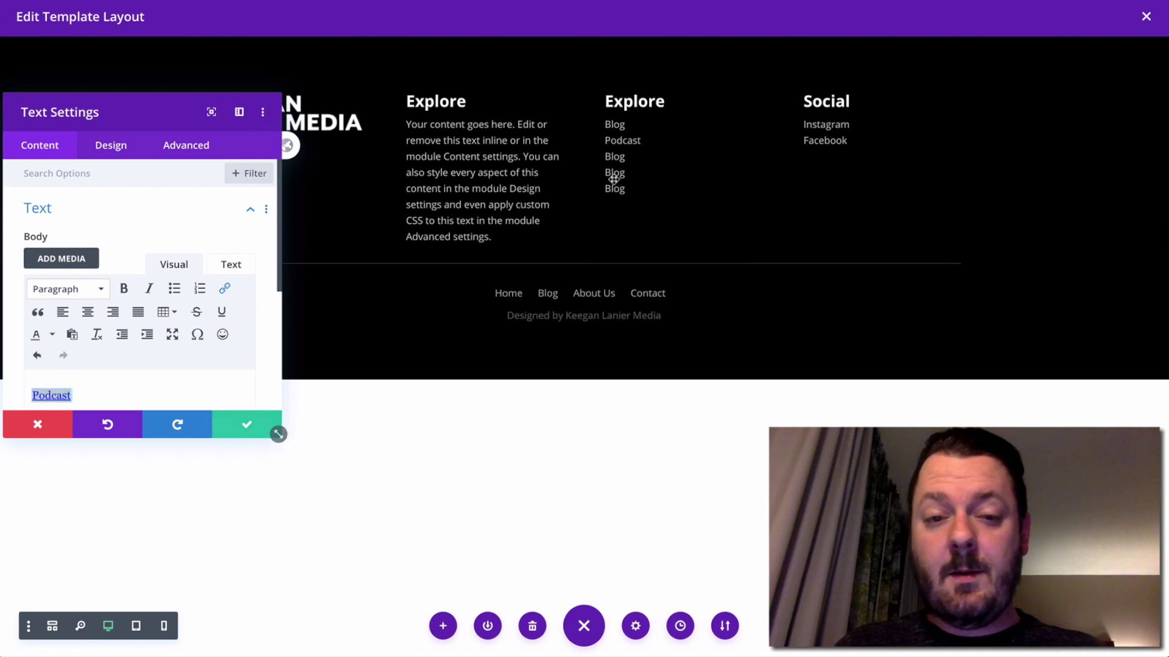
left_click(651, 158)
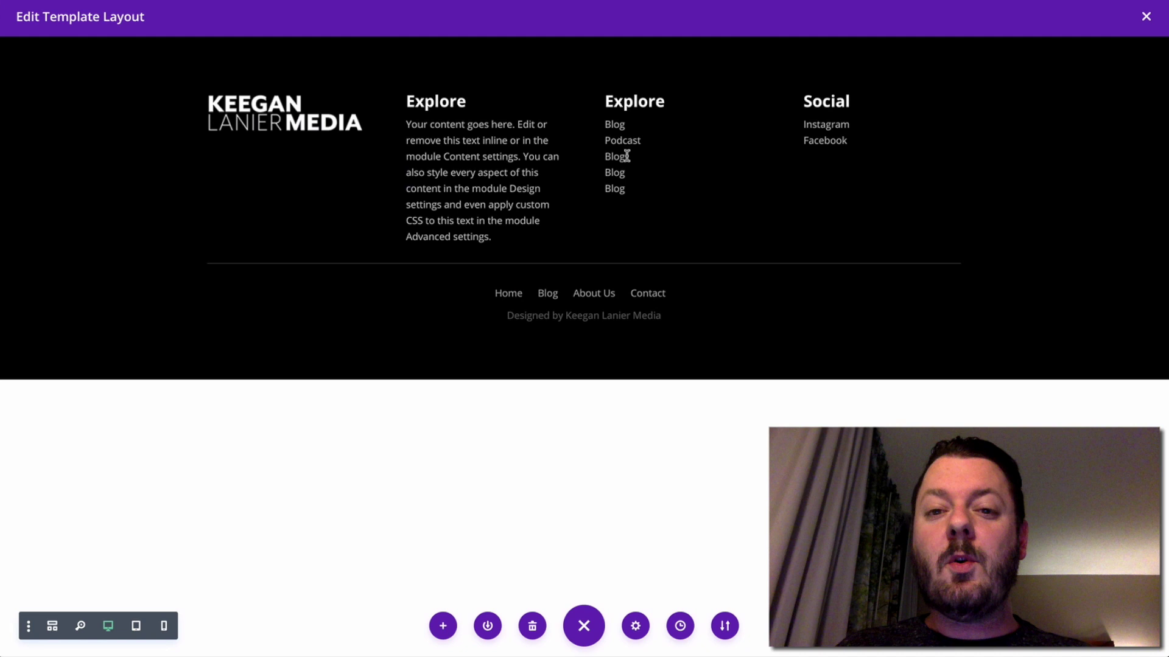
mouse_move(682, 157)
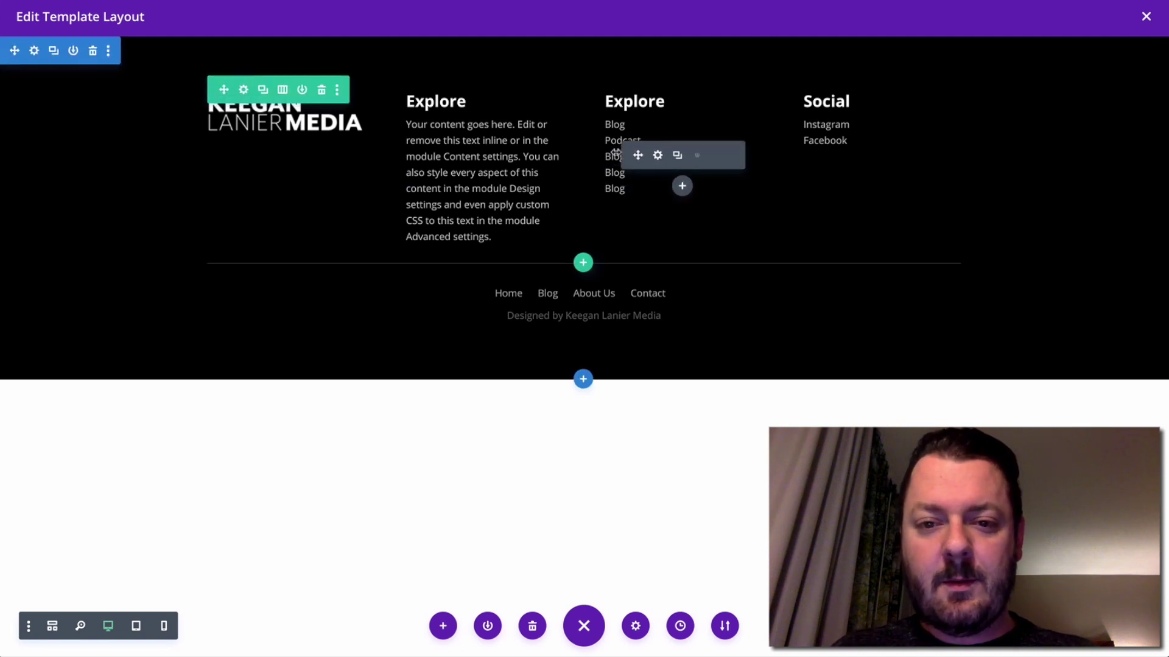
left_click(717, 157)
left_click(717, 157)
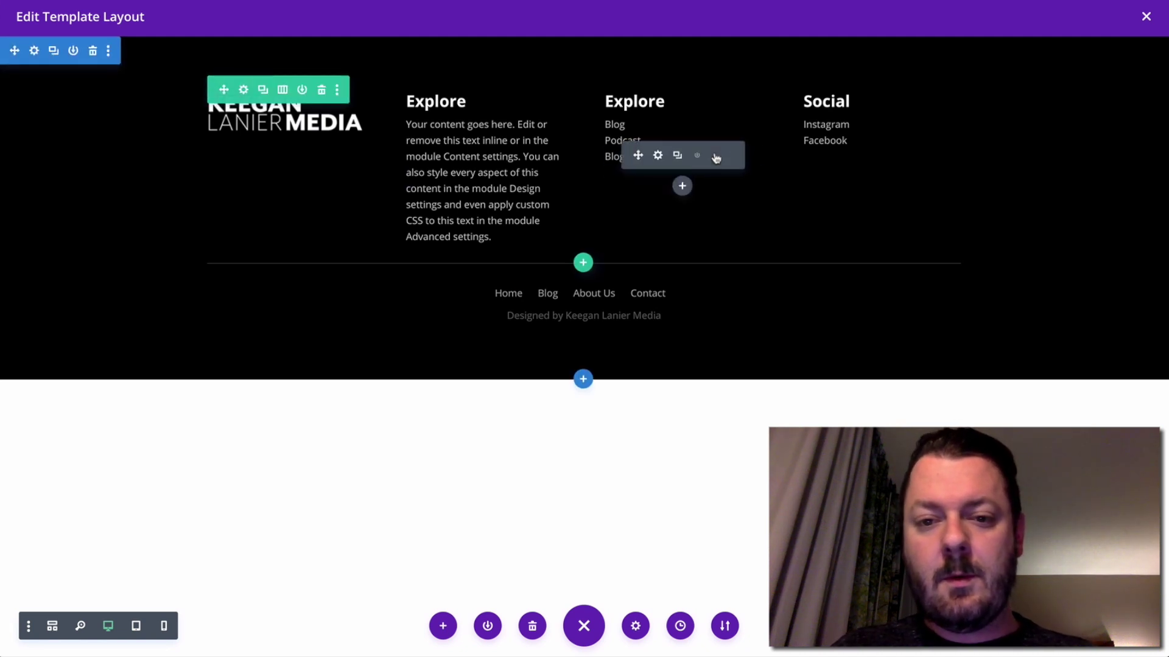
left_click(717, 158)
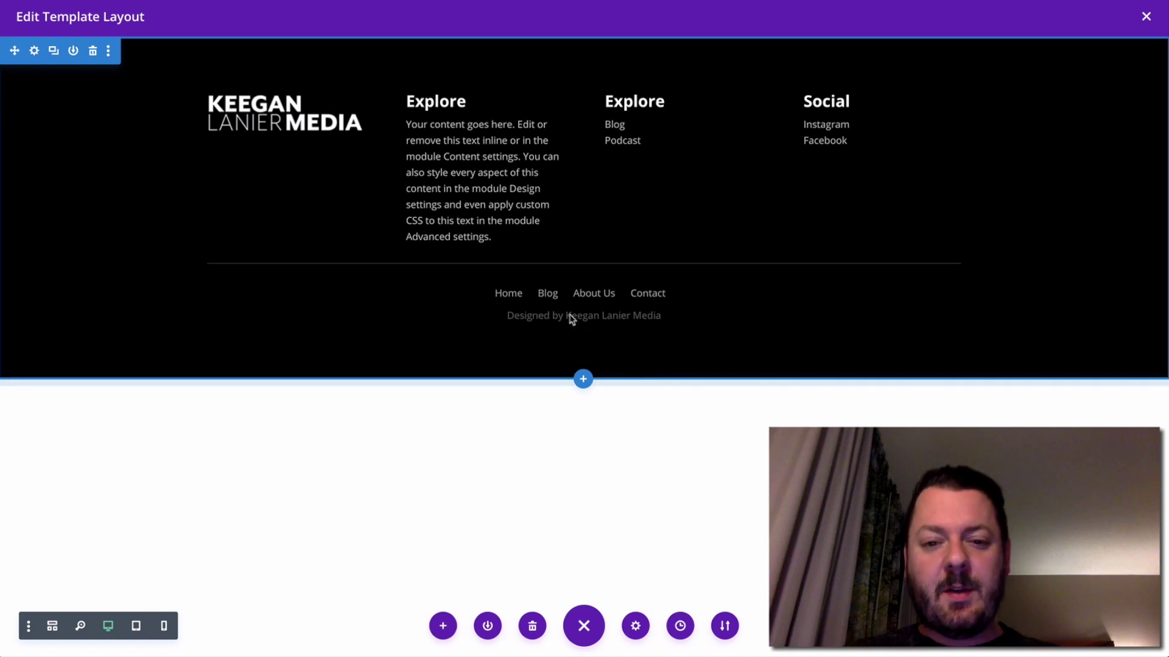
left_click(33, 53)
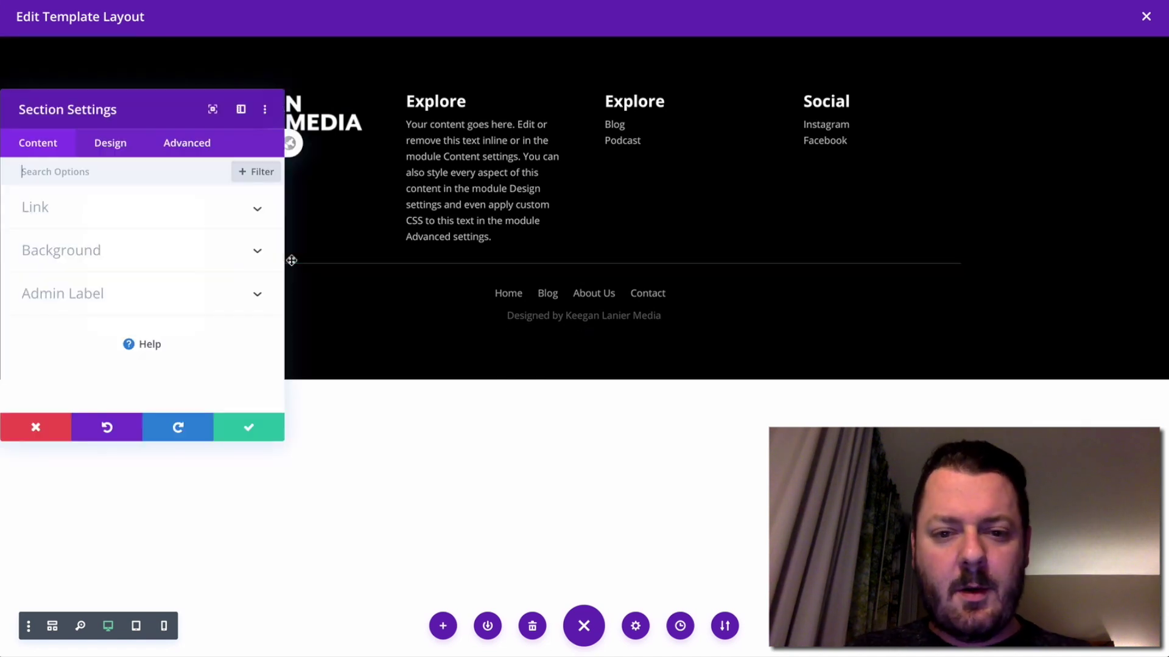
left_click(111, 145)
left_click(73, 338)
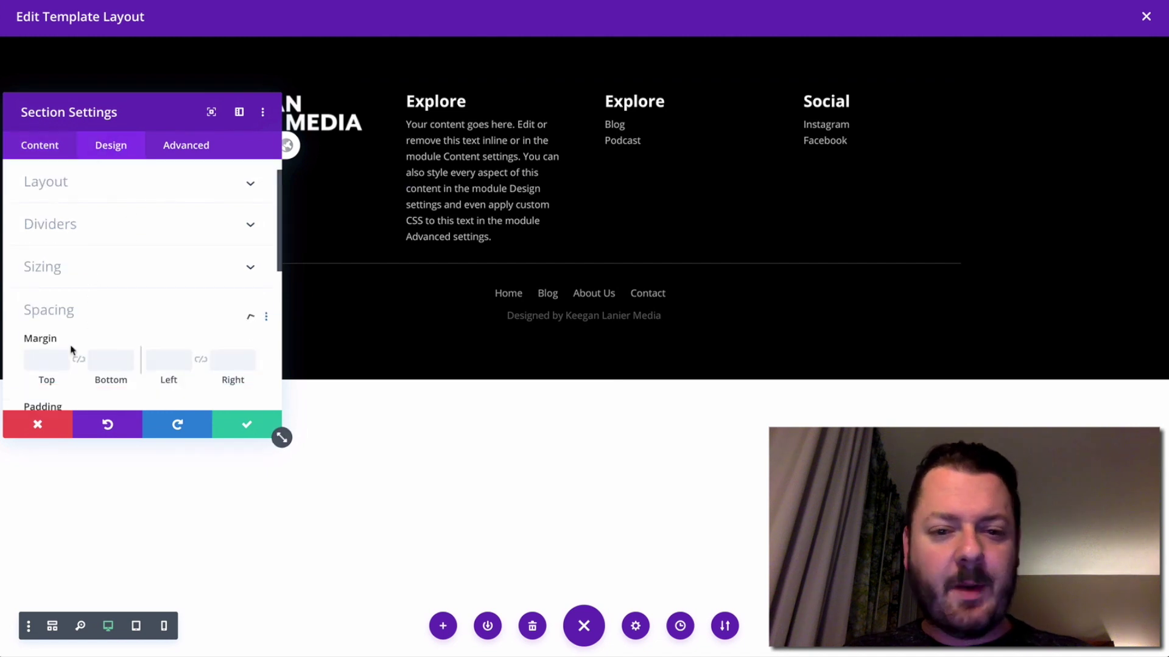
left_click(107, 298)
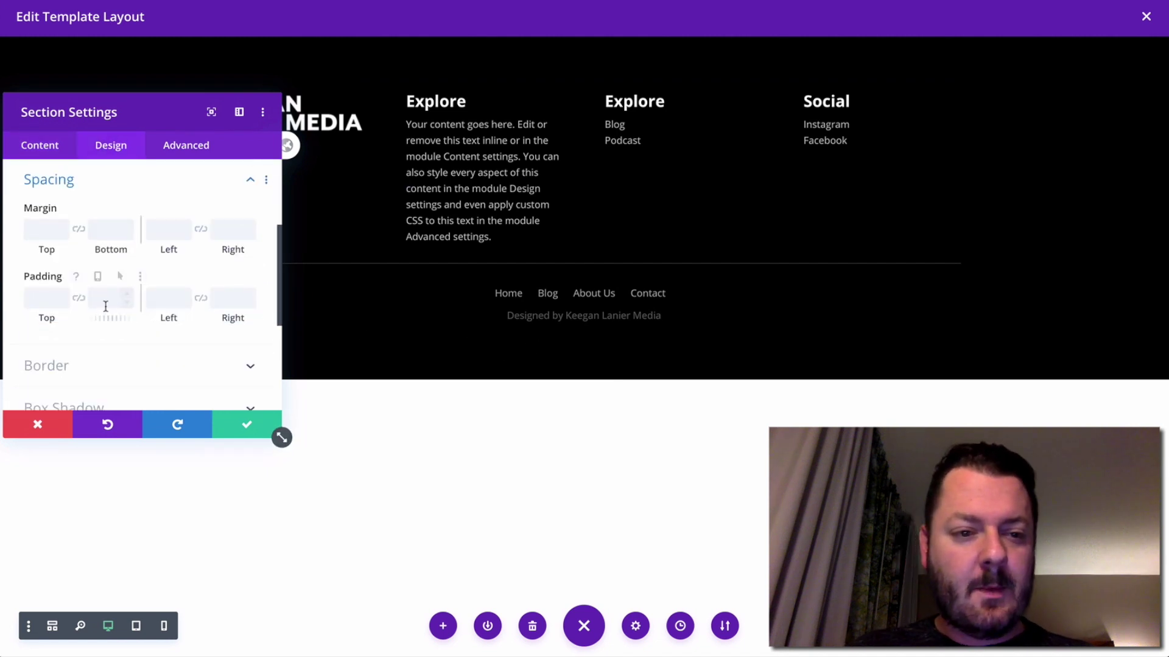
type("0")
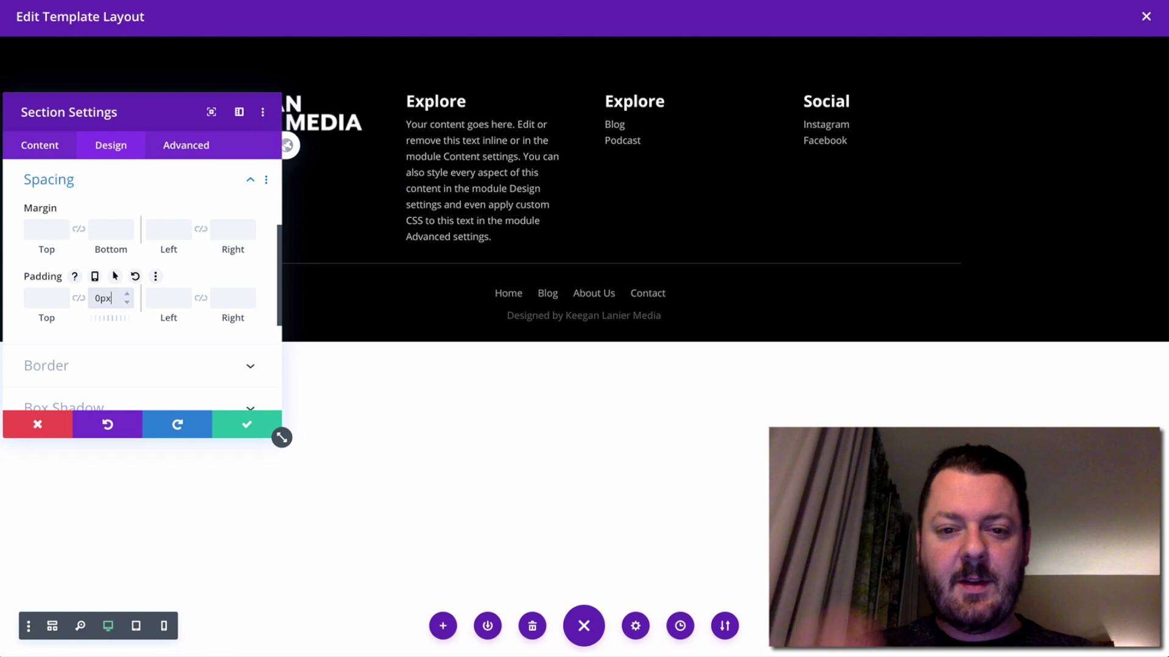
left_click_drag(99, 298, 84, 301)
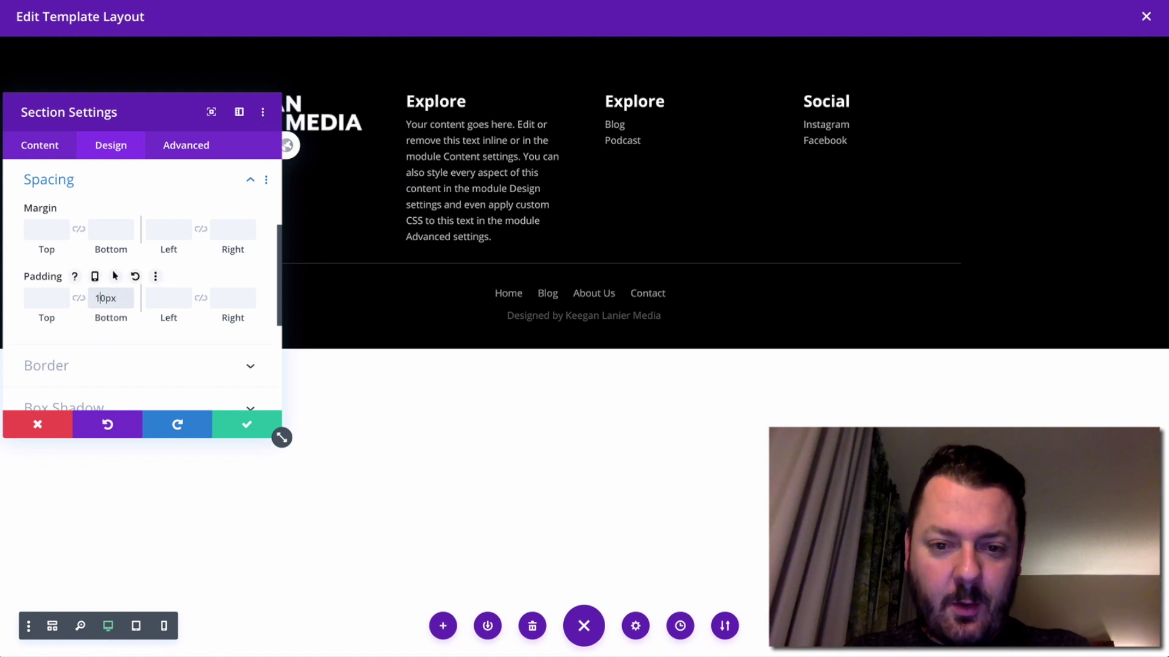
left_click(247, 424)
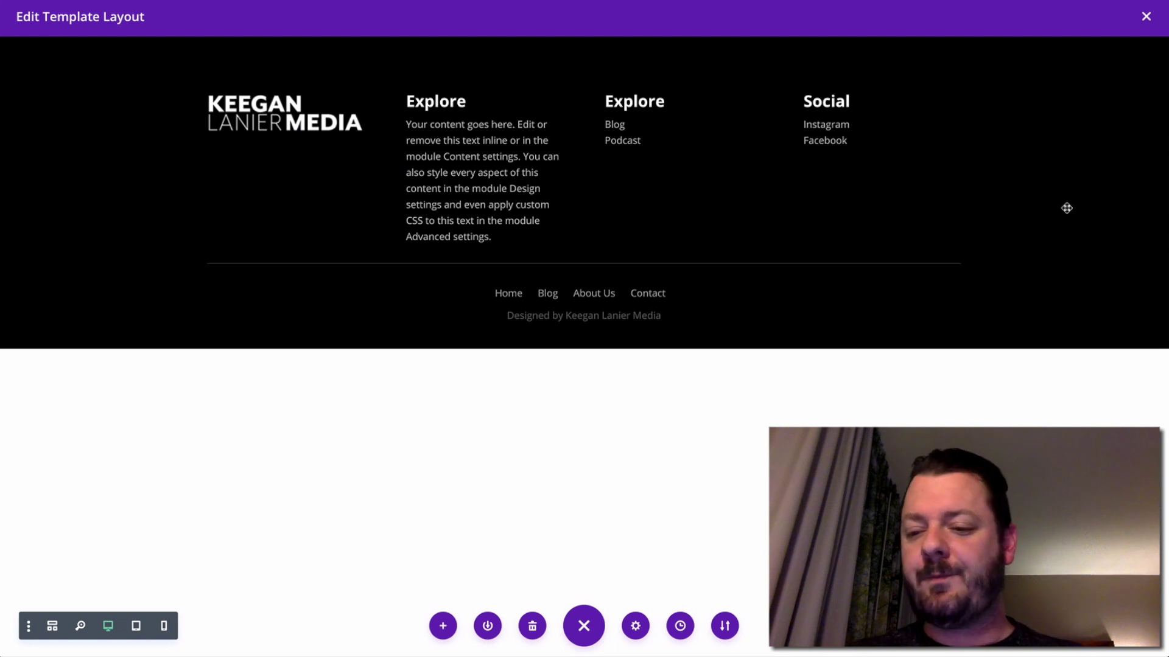
mouse_move(1070, 210)
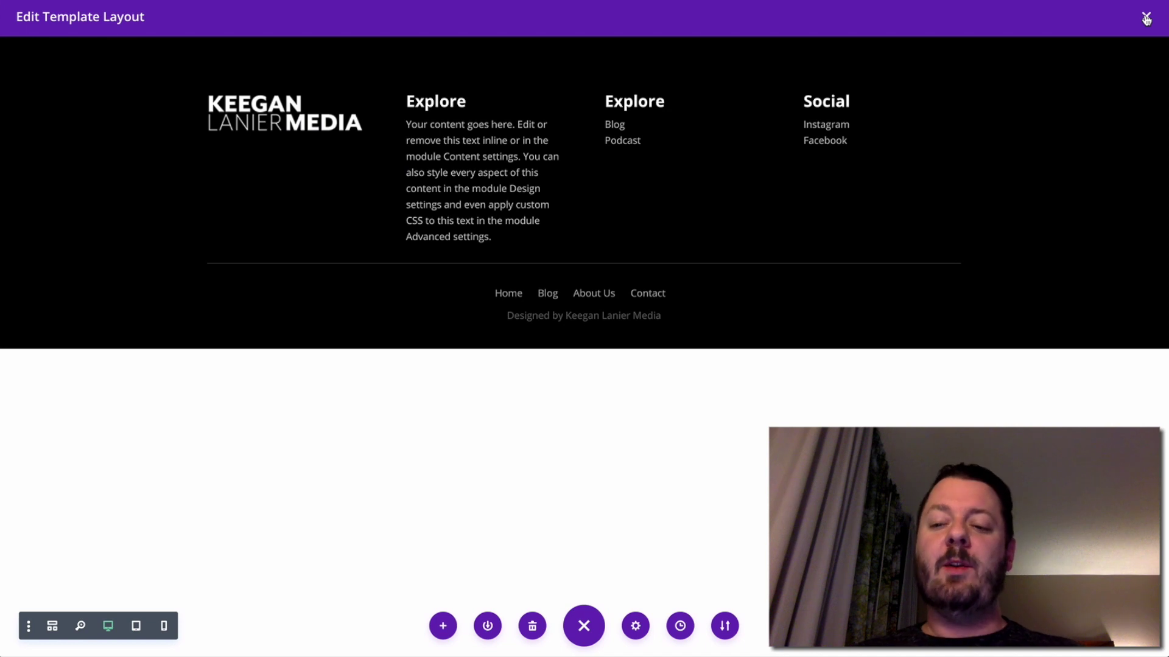
Close the footer layout editor and open the site homepage in a new browser tab.
left_click(1146, 19)
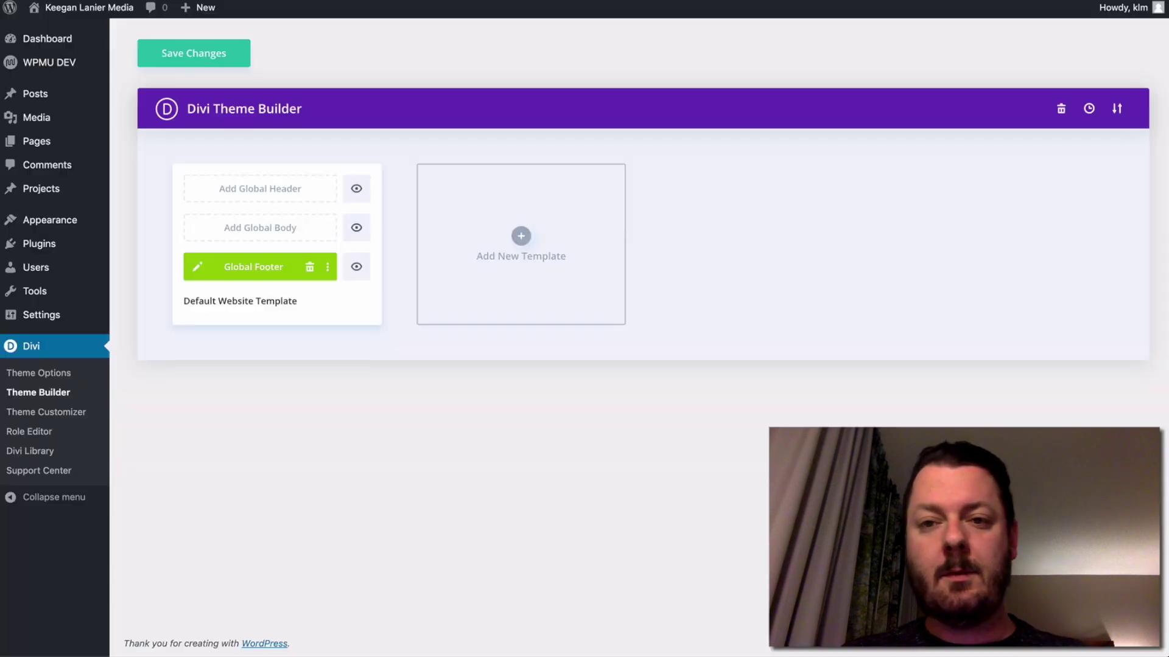
right_click(52, 16)
left_click(122, 12)
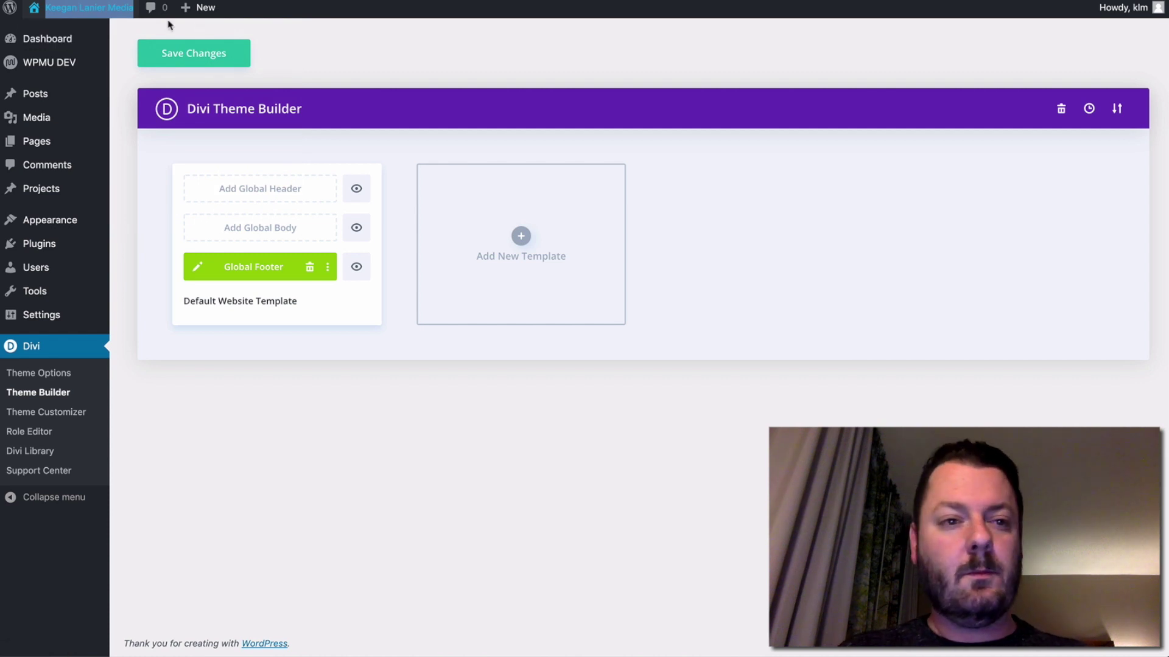
right_click(105, 9)
left_click(159, 13)
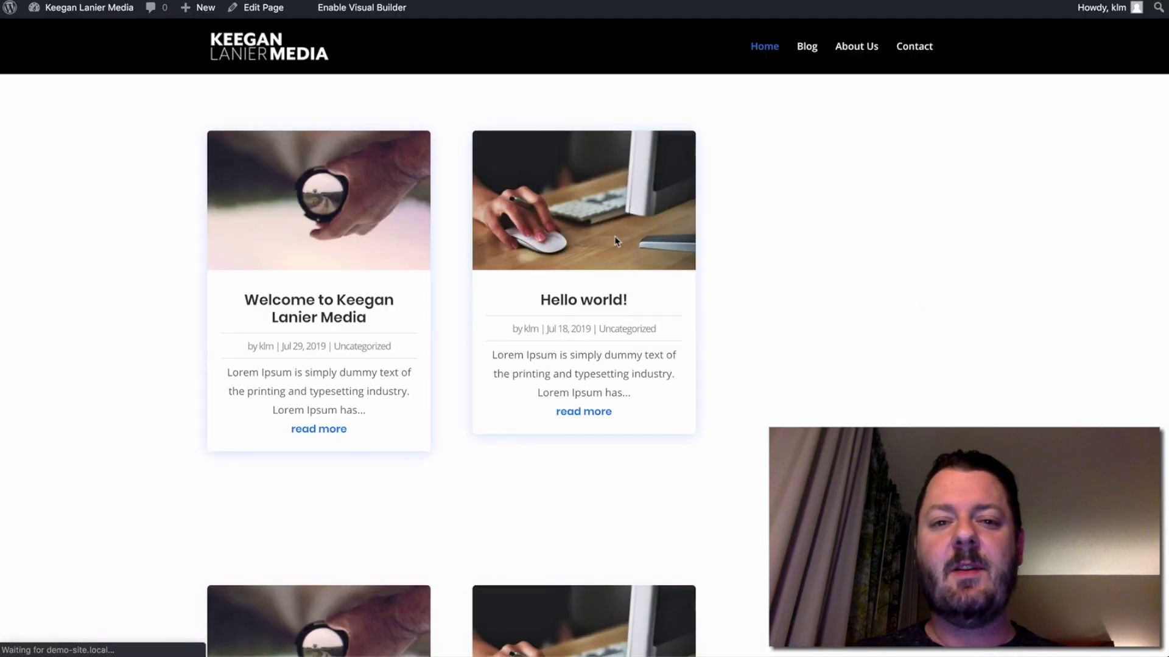
scroll(615, 241, "down", 4)
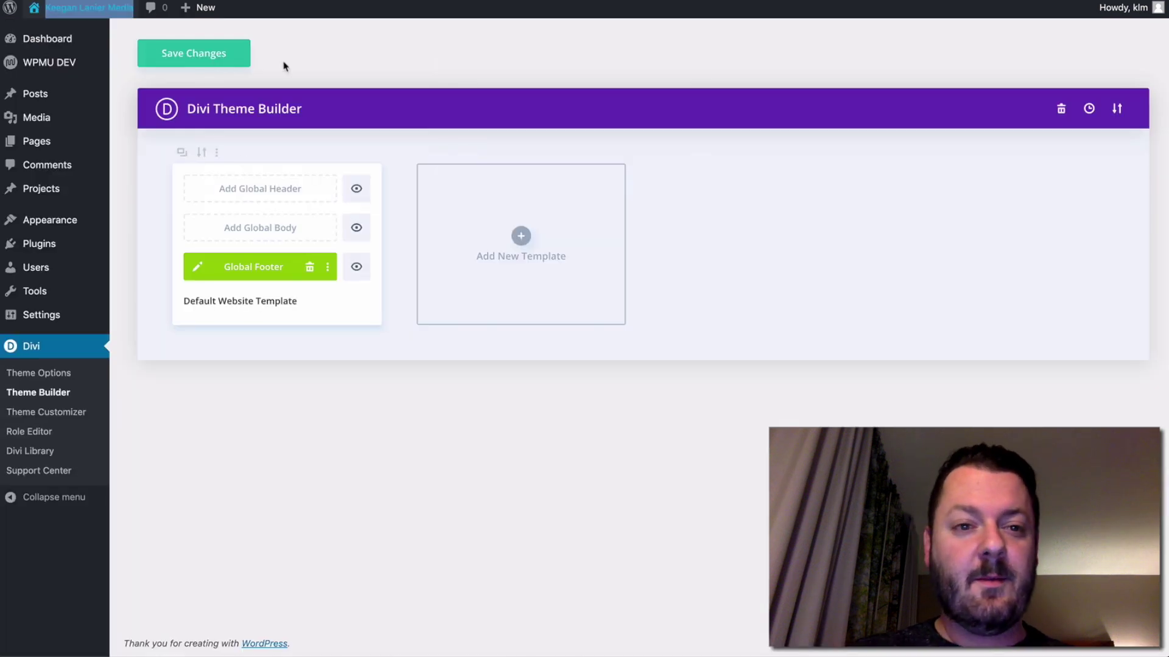
left_click(204, 54)
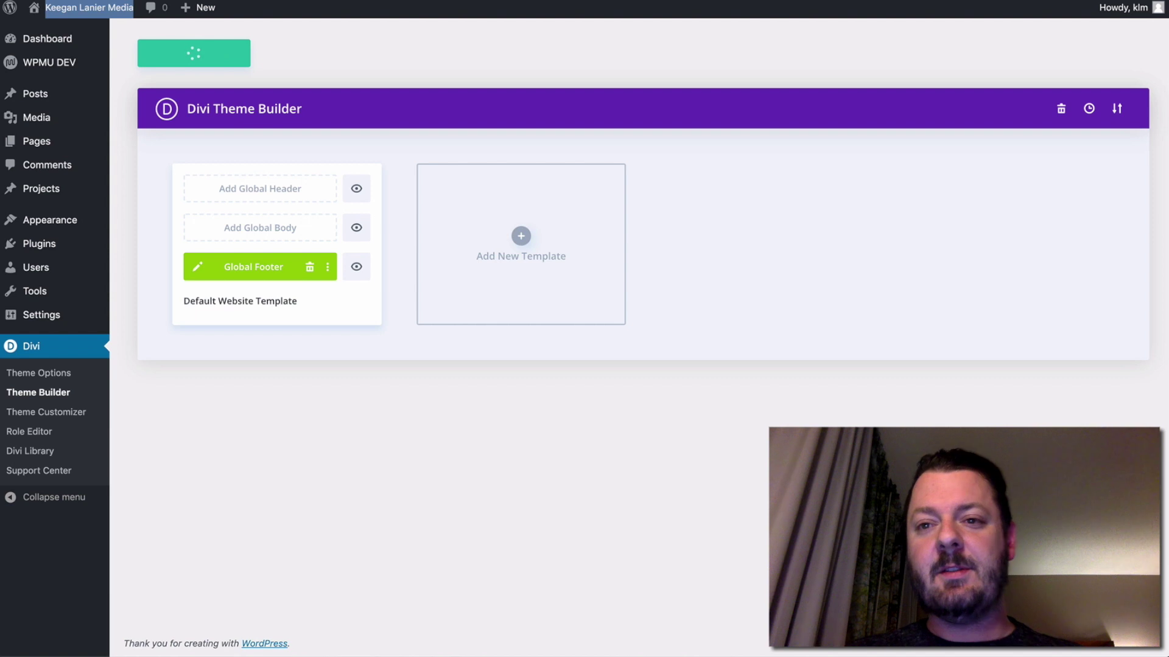
Reload the homepage to check the black footer, then view the Blog page and Hello world! post.
key("ctrl+Tab")
key("super+r")
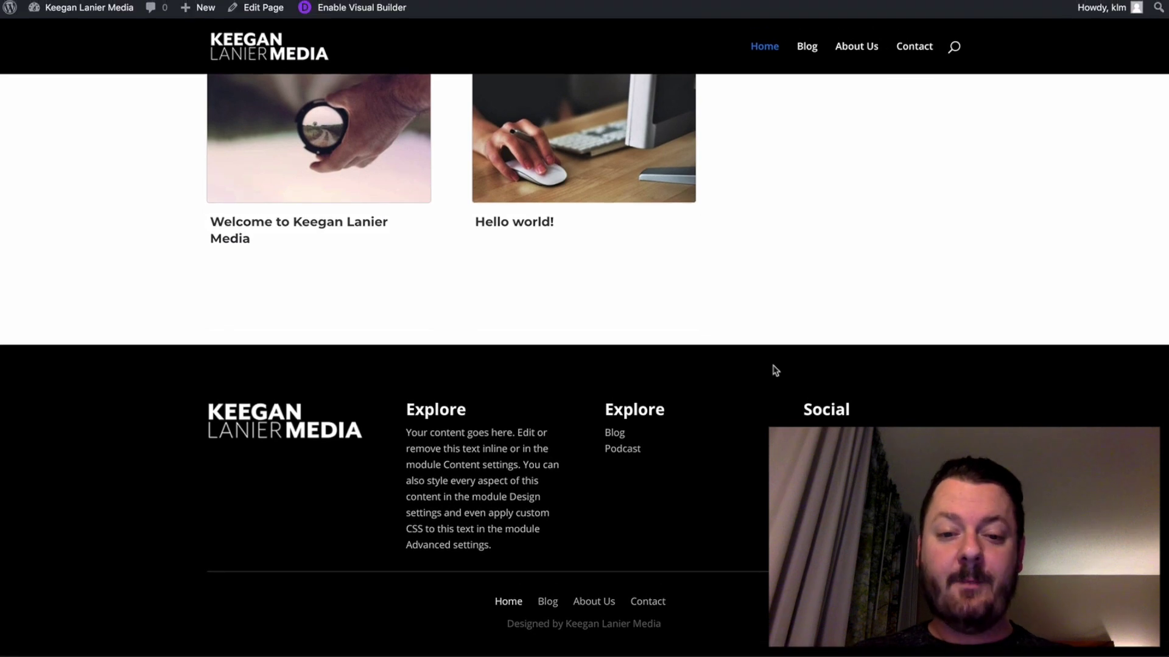
left_click(615, 433)
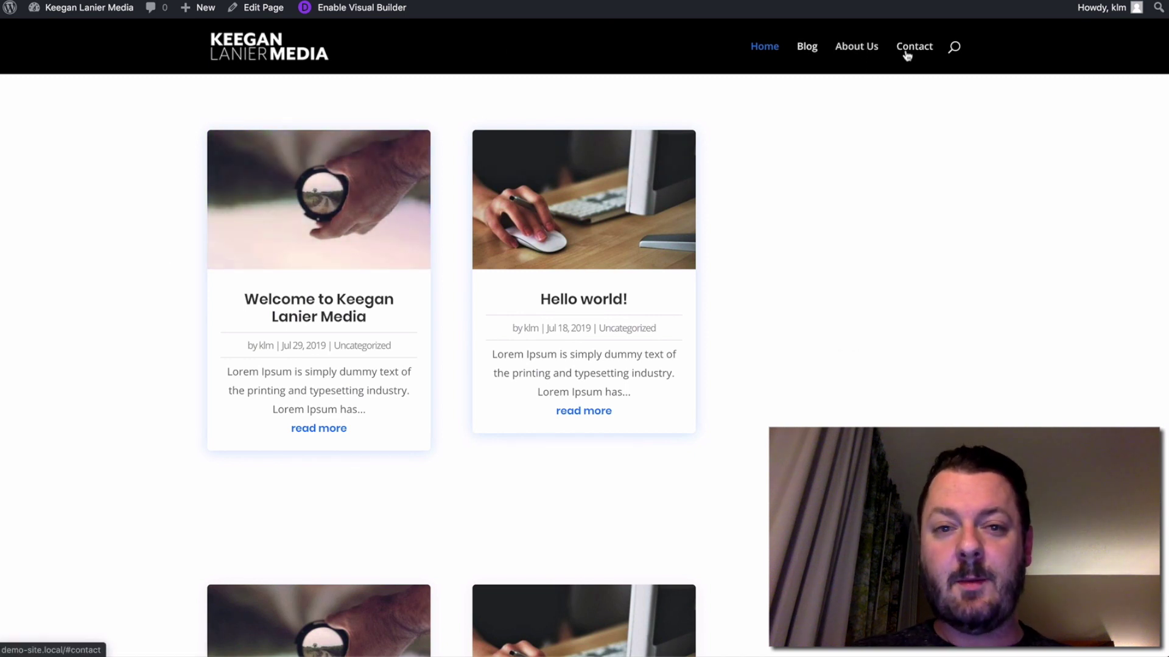
left_click(762, 47)
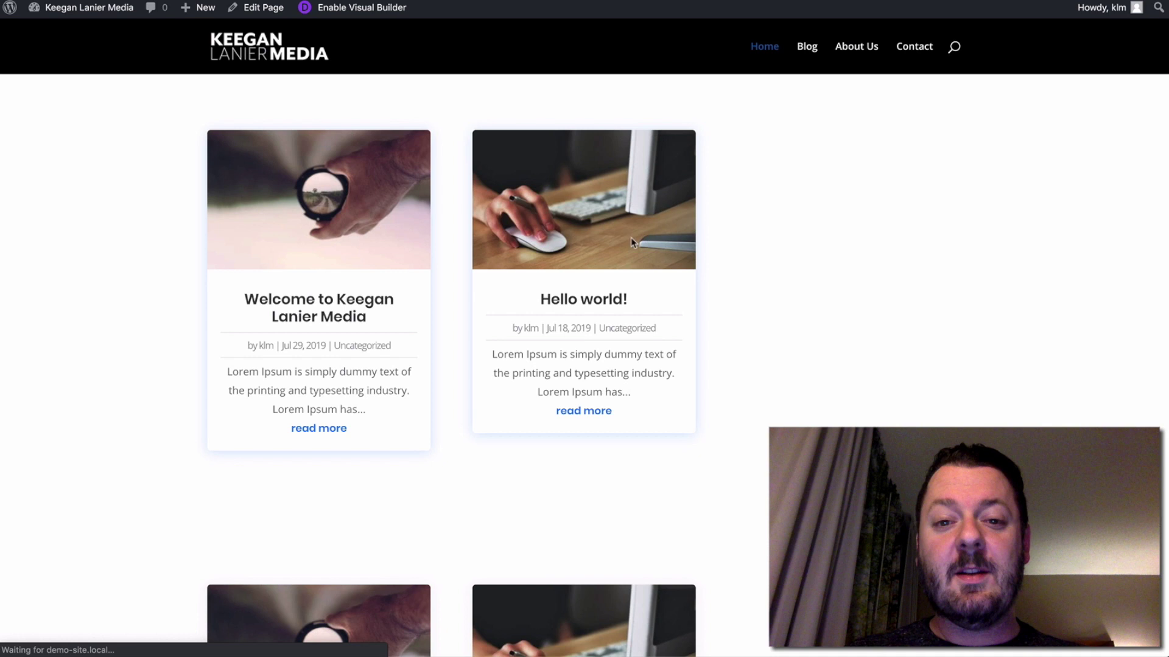
left_click(561, 243)
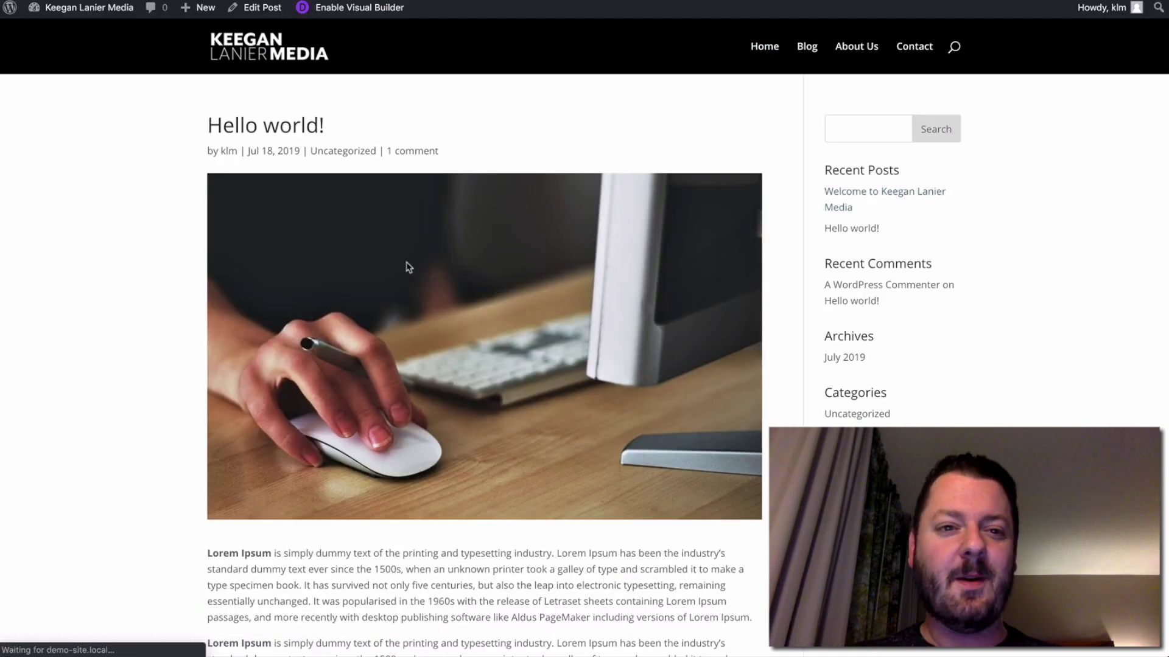
scroll(615, 323, "down", 15)
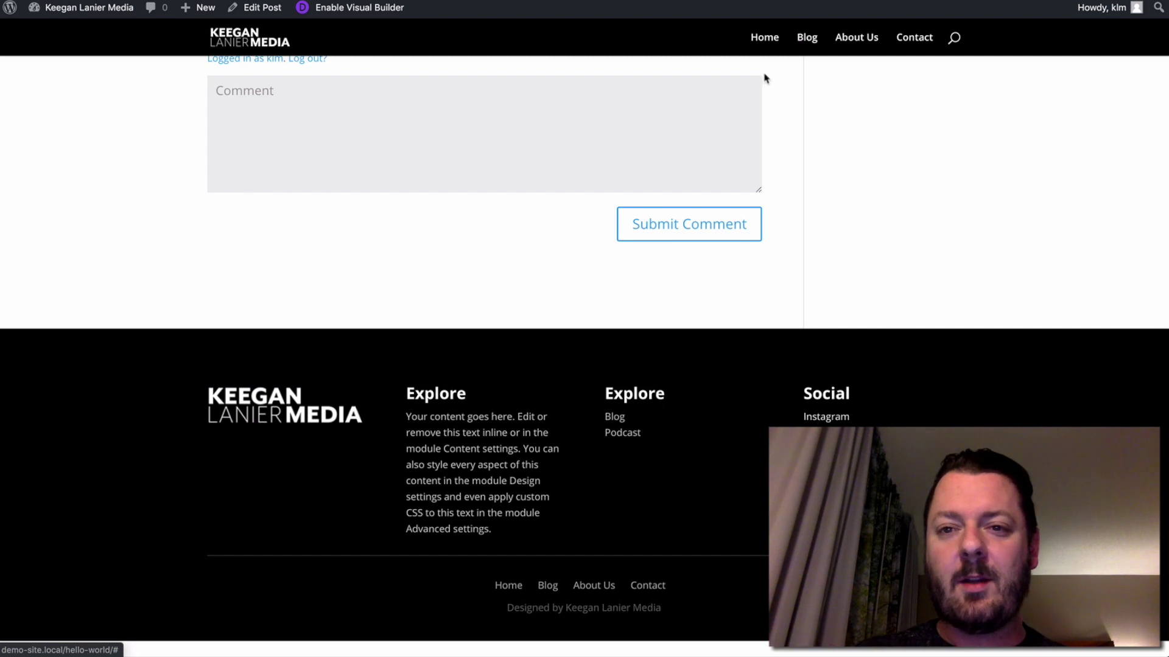
left_click(257, 12)
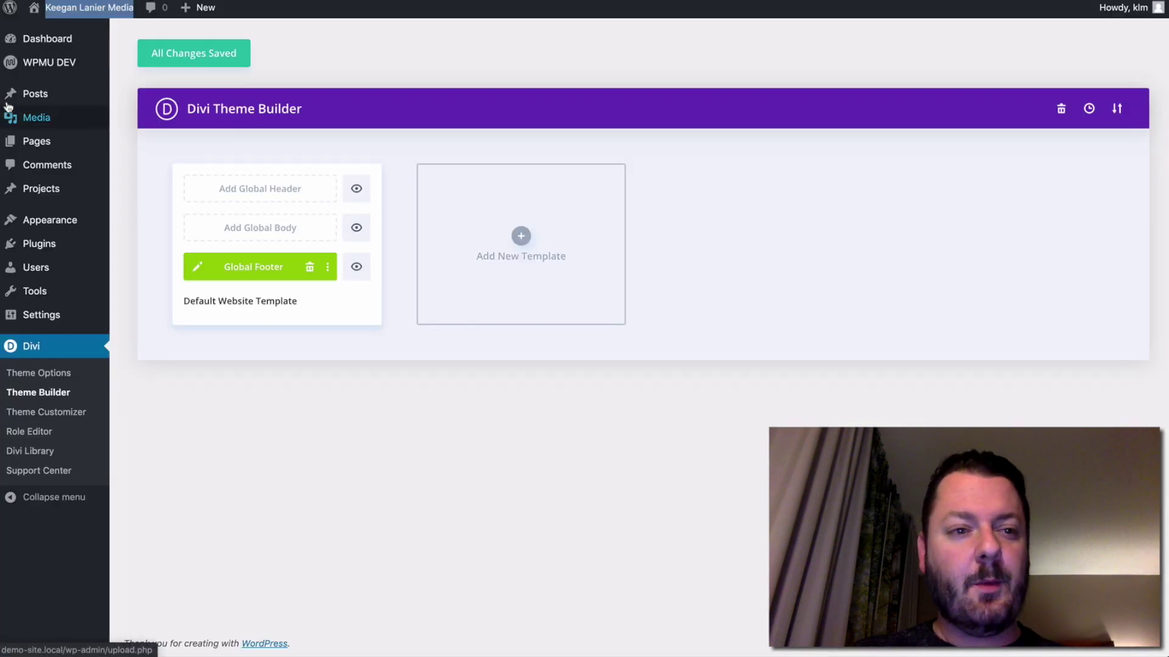
left_click(51, 141)
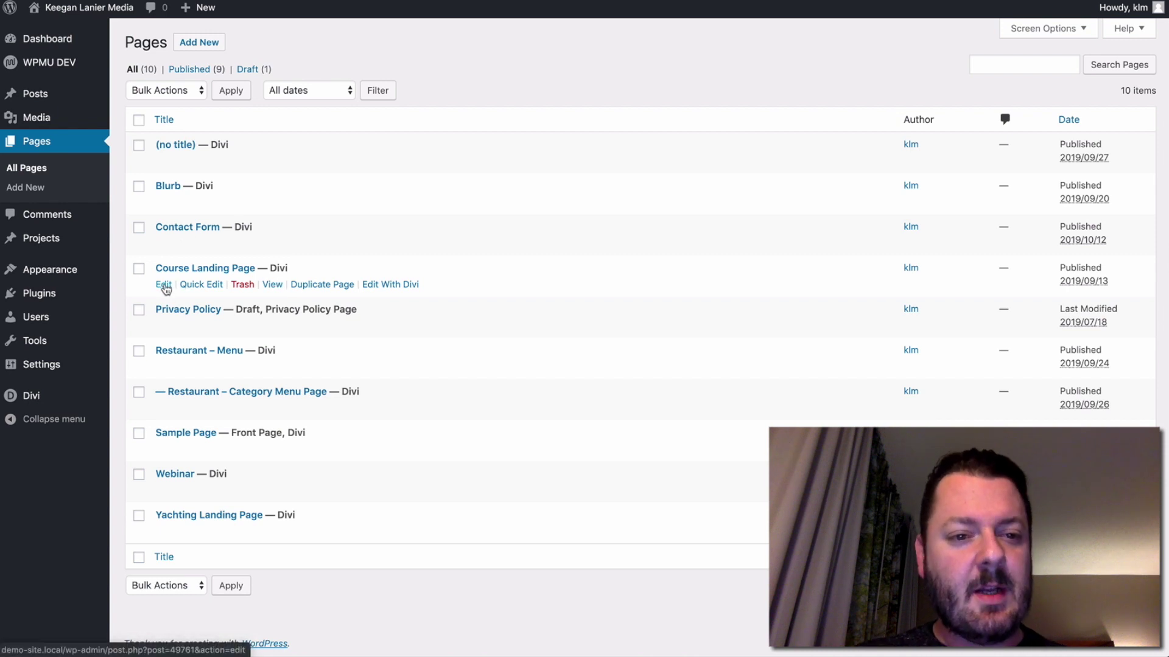
View the Course Landing Page on the site and follow its sign-up link.
left_click(273, 285)
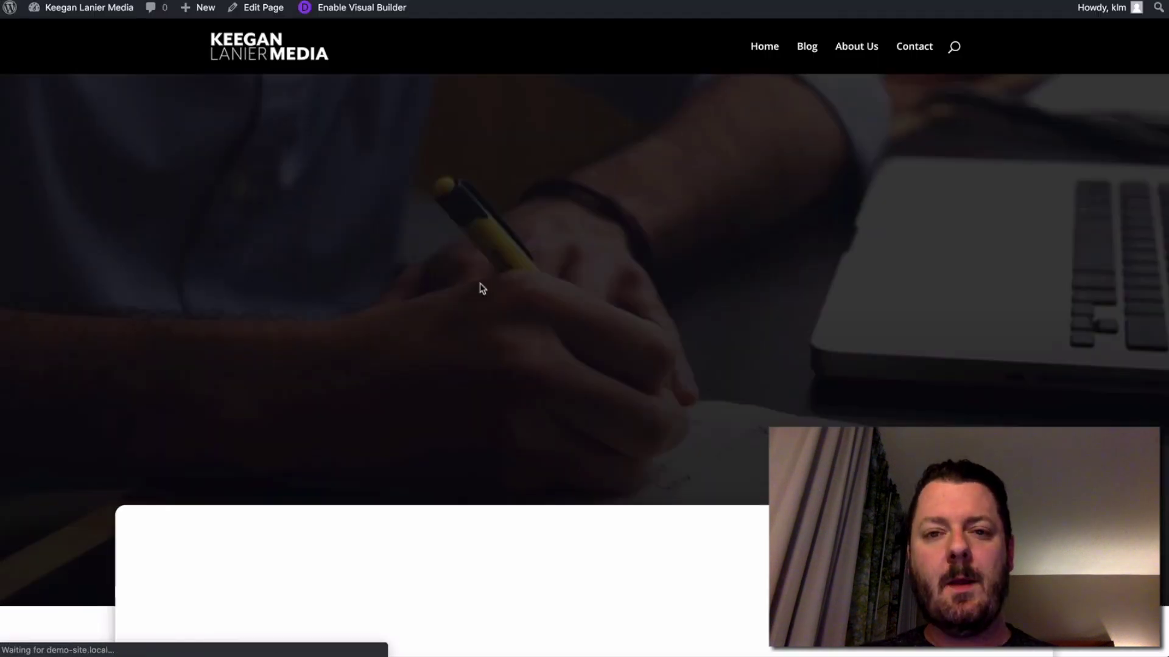
scroll(734, 350, "down", 15)
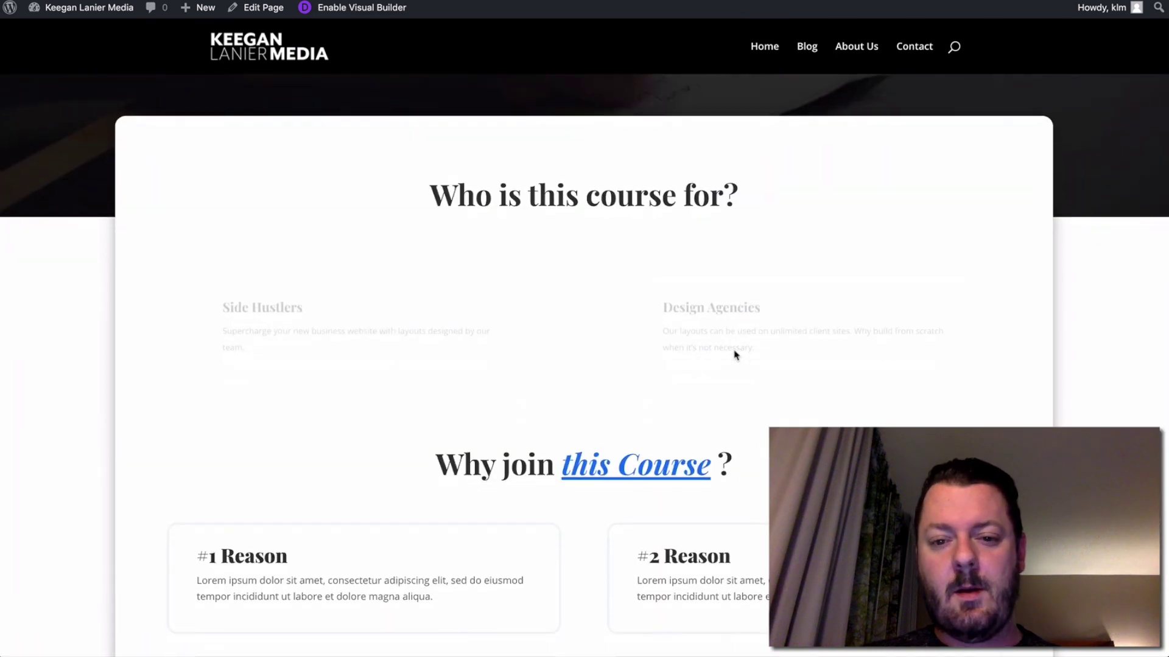
scroll(734, 353, "up", 20)
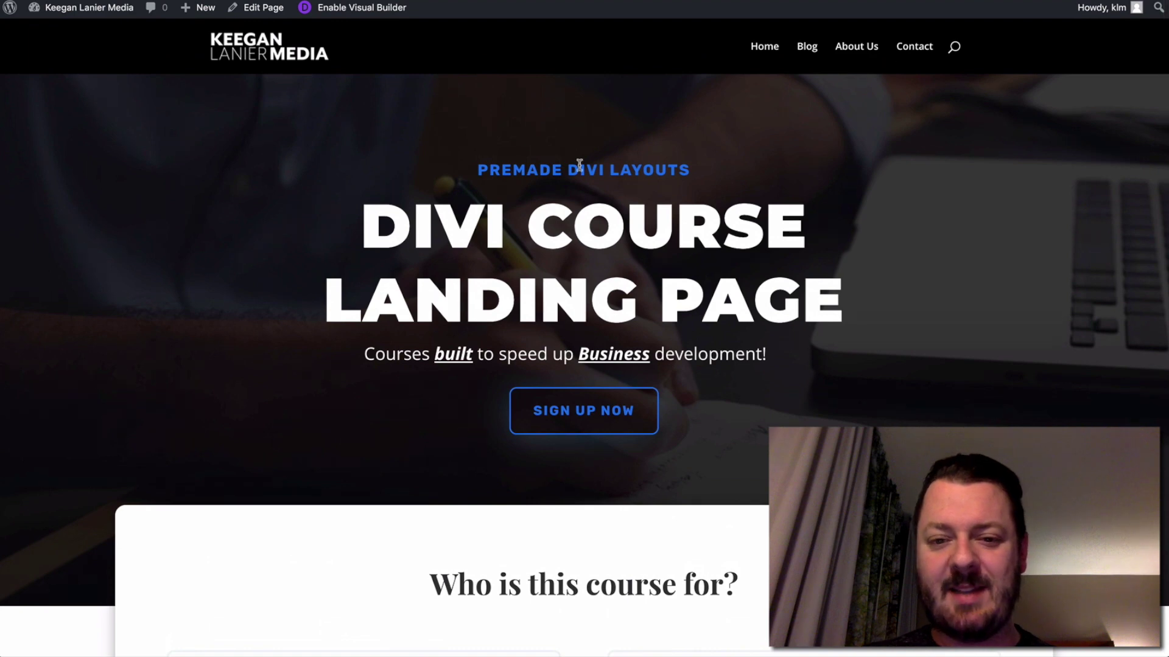
left_click(605, 430)
scroll(603, 425, "up", 20)
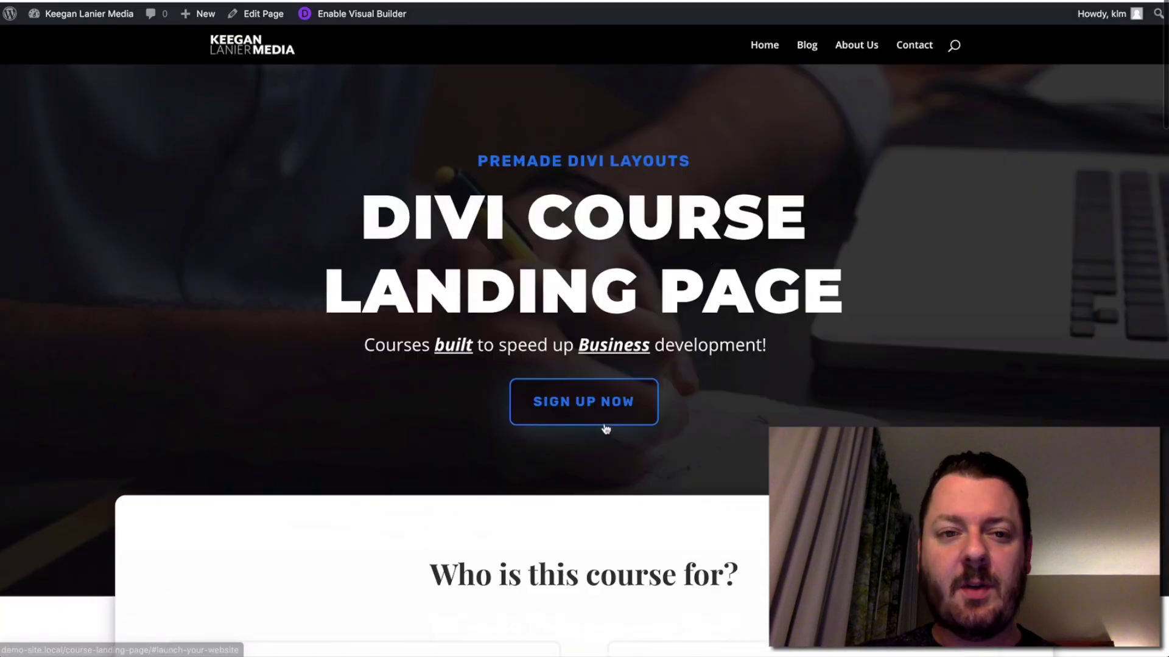
Edit the Course Landing Page and collapse Permalink, Featured Image and Excerpt to reveal Page Attributes.
left_click(255, 7)
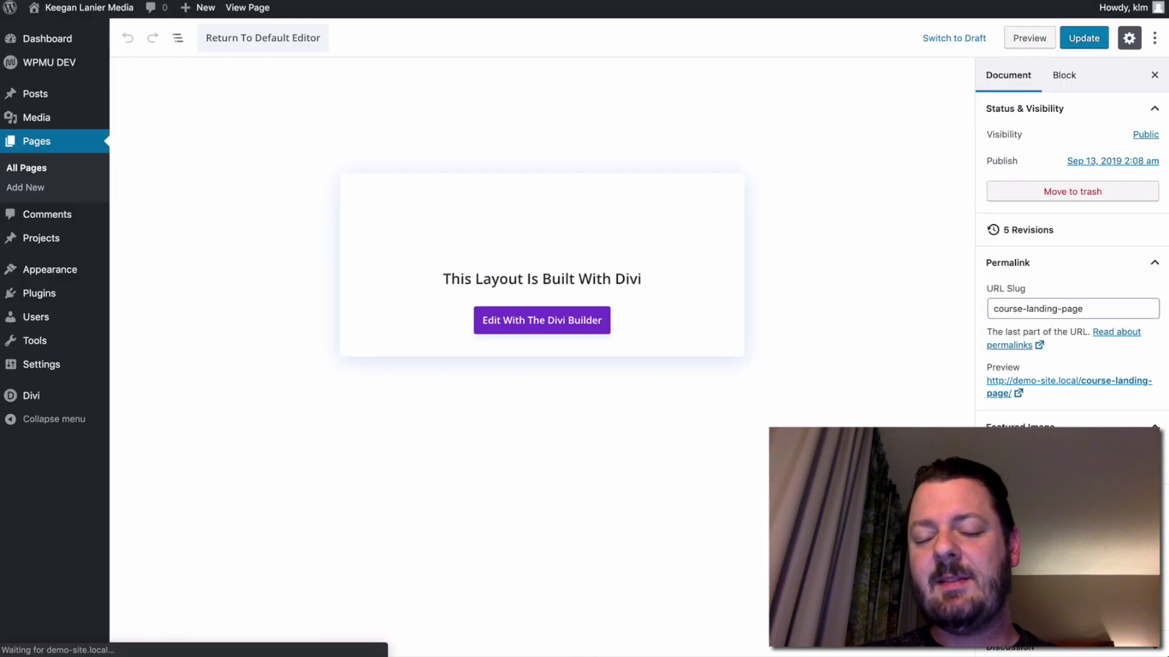
left_click(1073, 265)
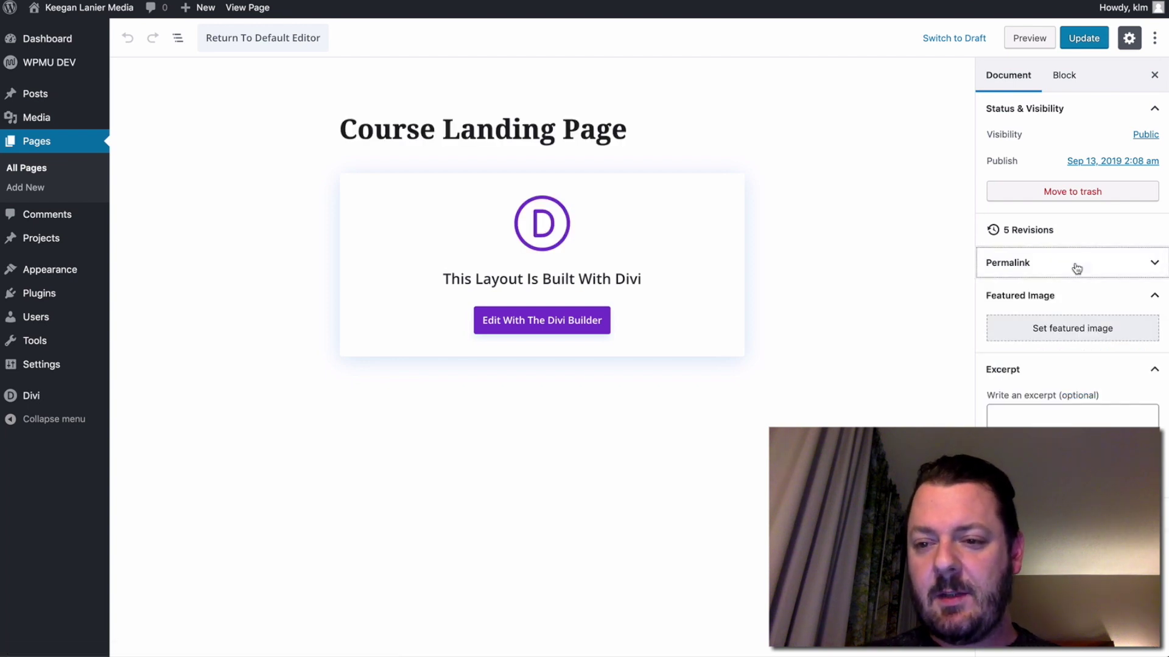
left_click(1062, 296)
left_click(1065, 328)
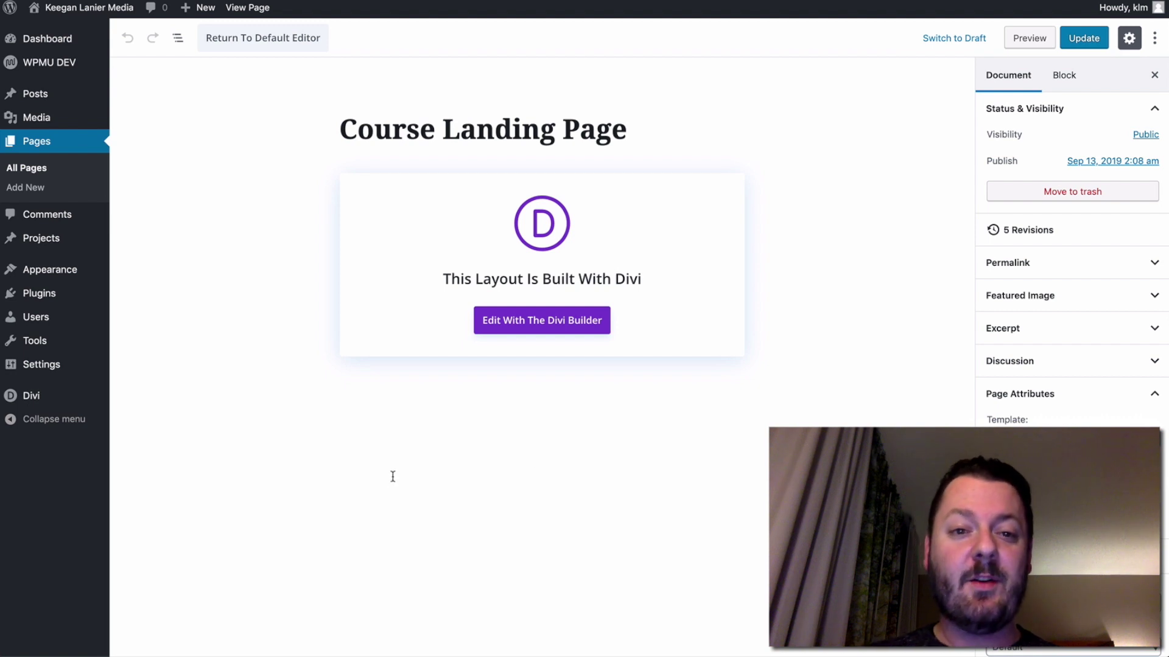
mouse_move(31, 396)
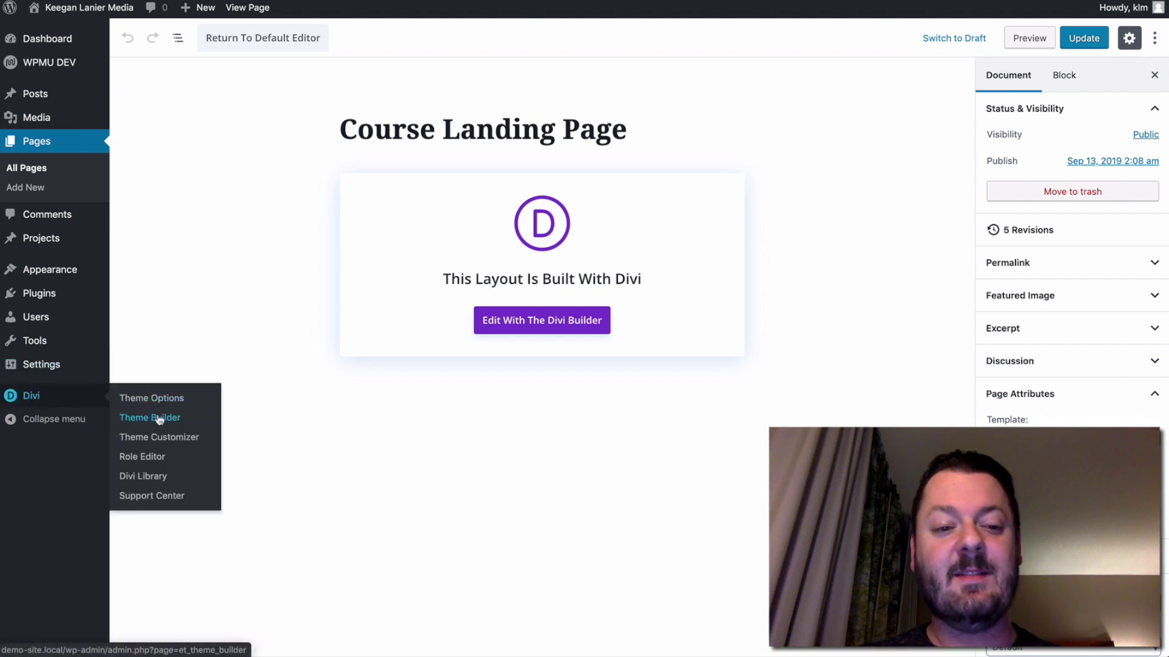
left_click(159, 419)
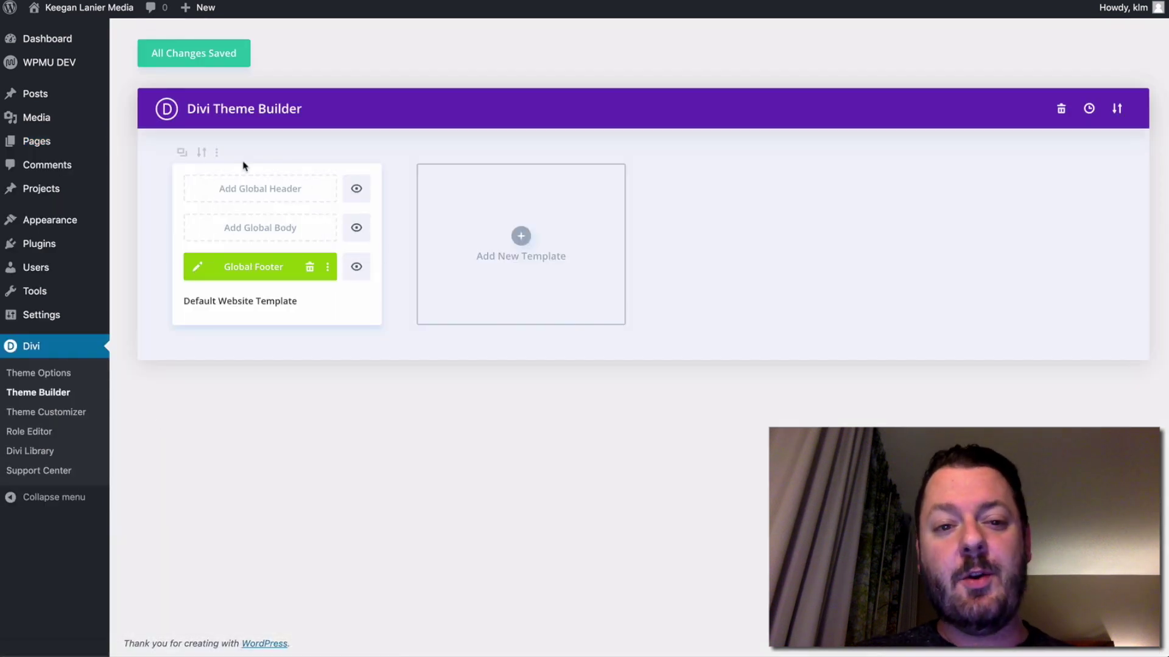
Create a new Theme Builder template assigned to All Posts.
left_click(516, 239)
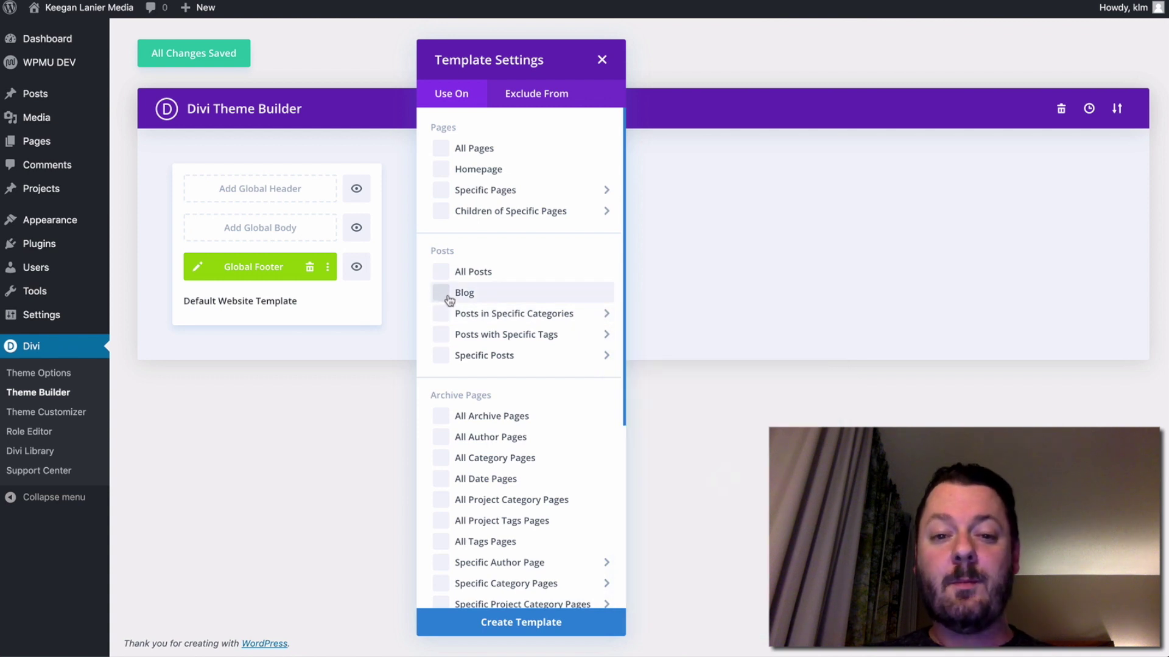
left_click(542, 622)
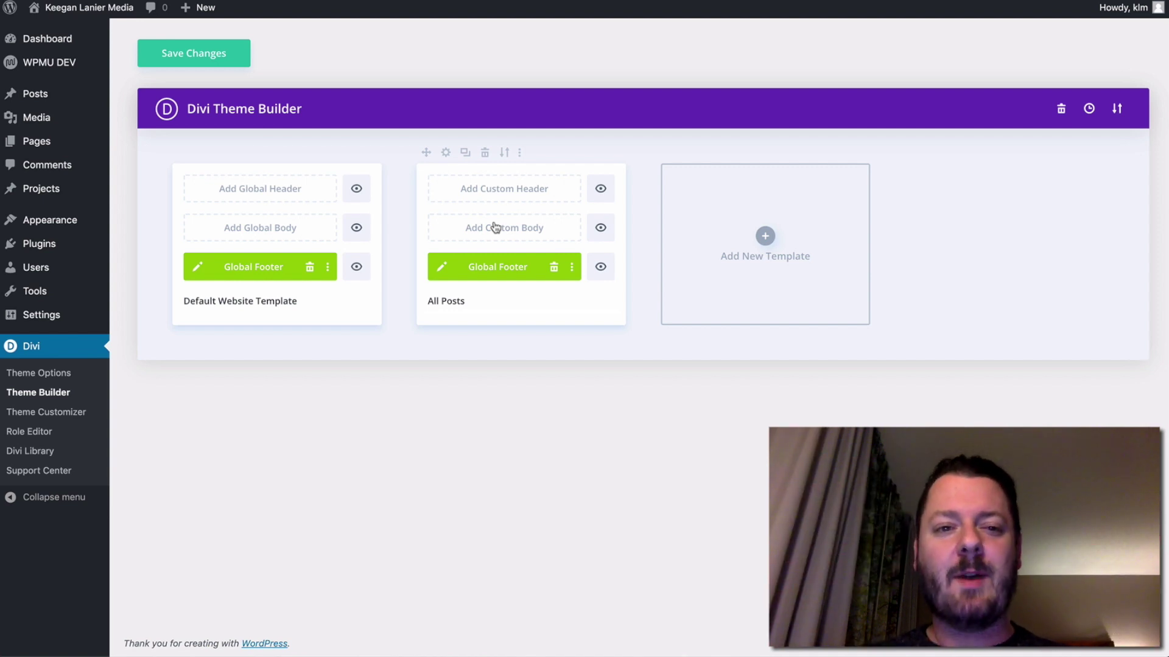
left_click(484, 153)
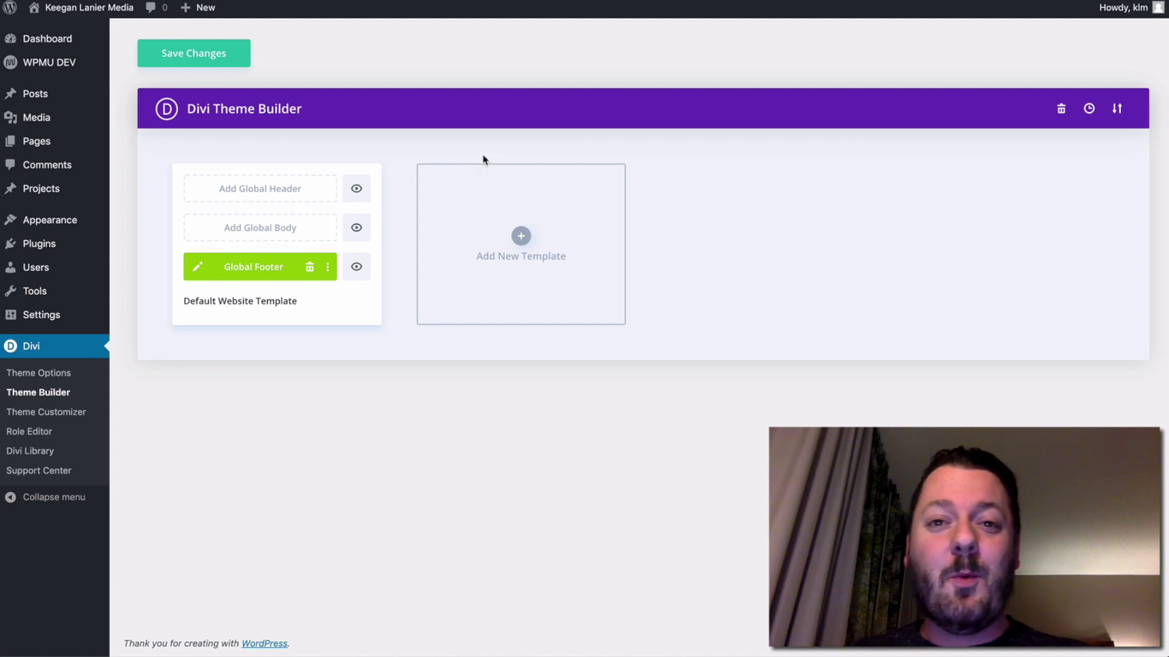
Save the Theme Builder changes with Ctrl+S.
key("ctrl+s")
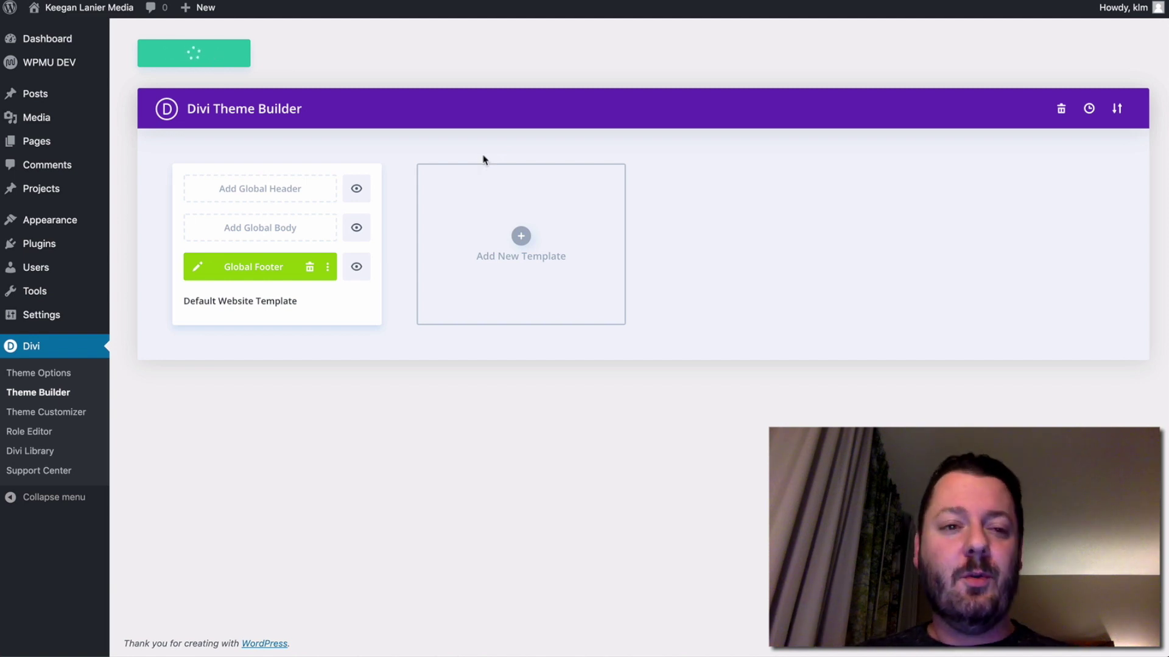